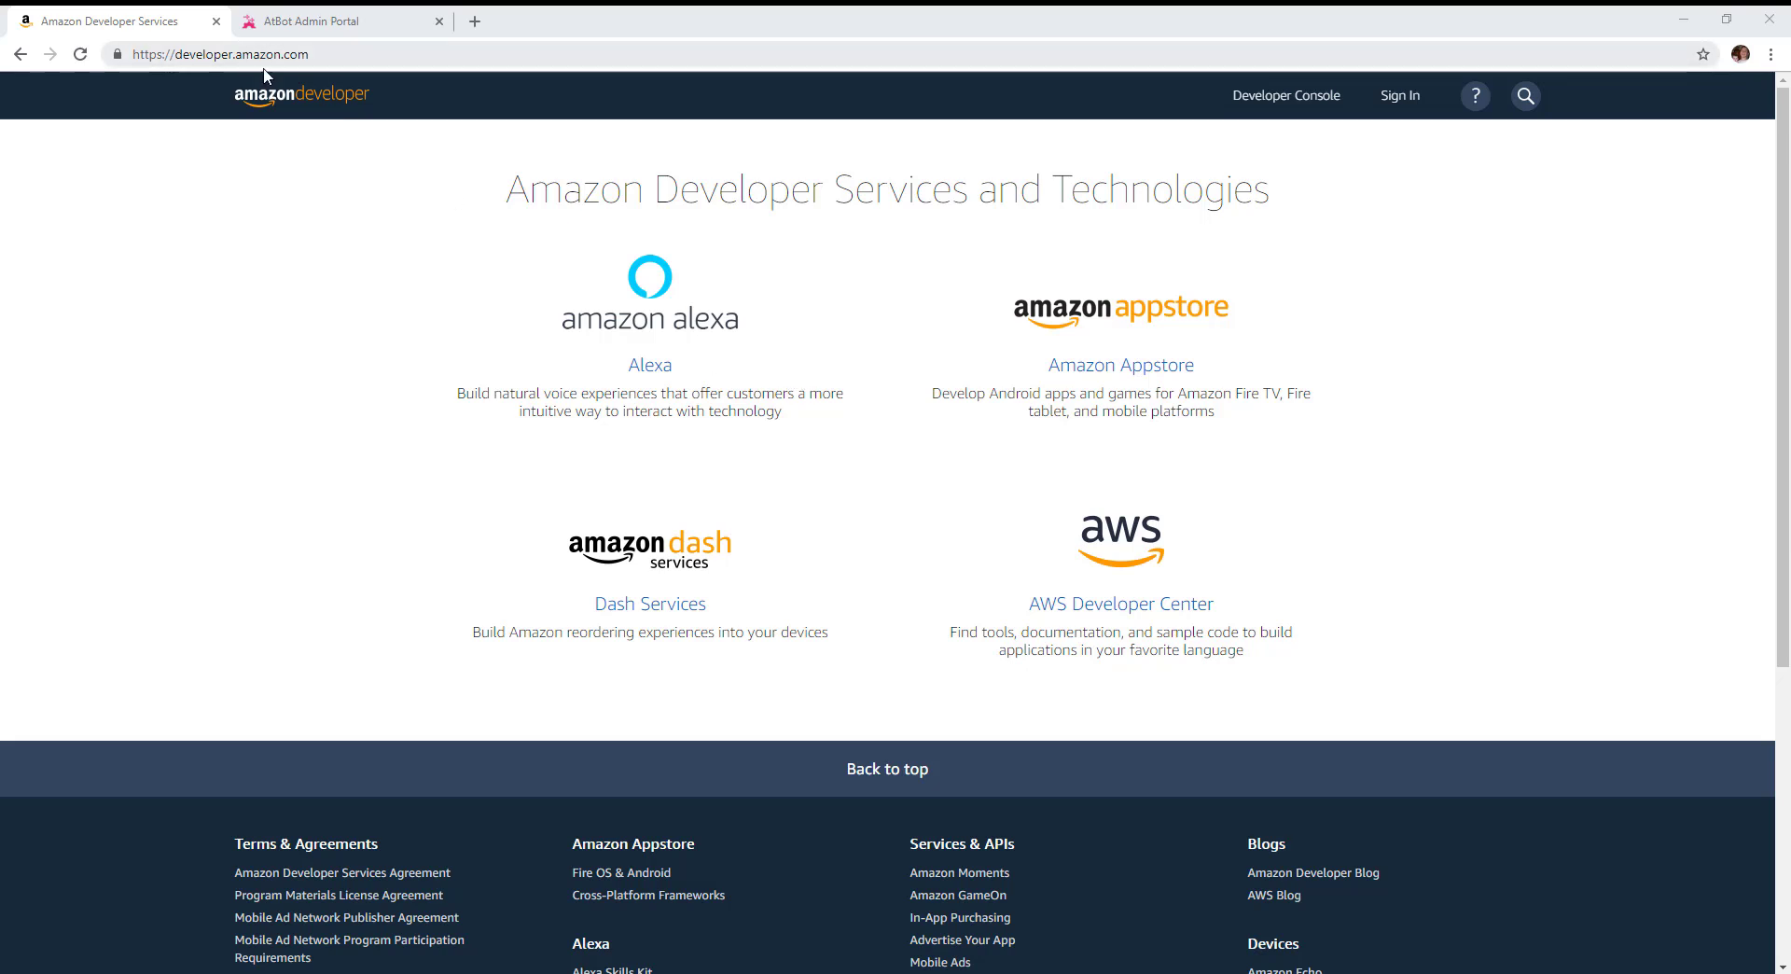
Step: Sign in to the Amazon Developer account from the Alexa page and open the Alexa Skills Kit console
{"action": "left_click", "coordinate": [650, 366]}
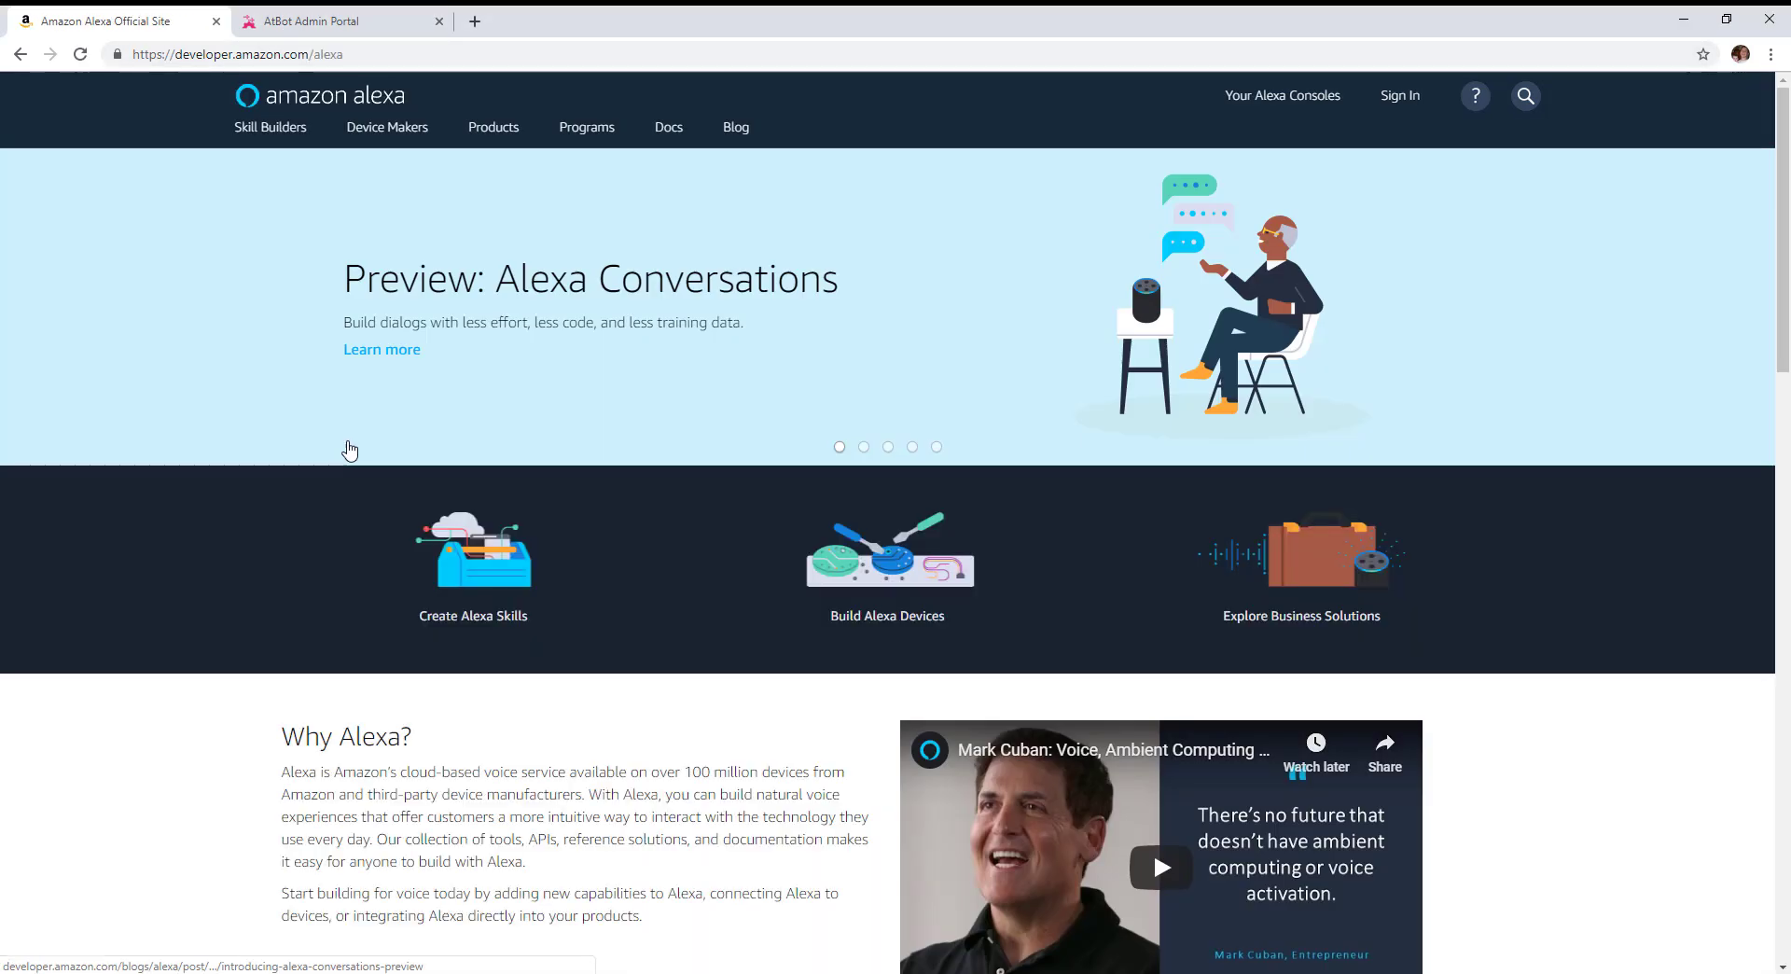
{"action": "left_click", "coordinate": [1382, 97]}
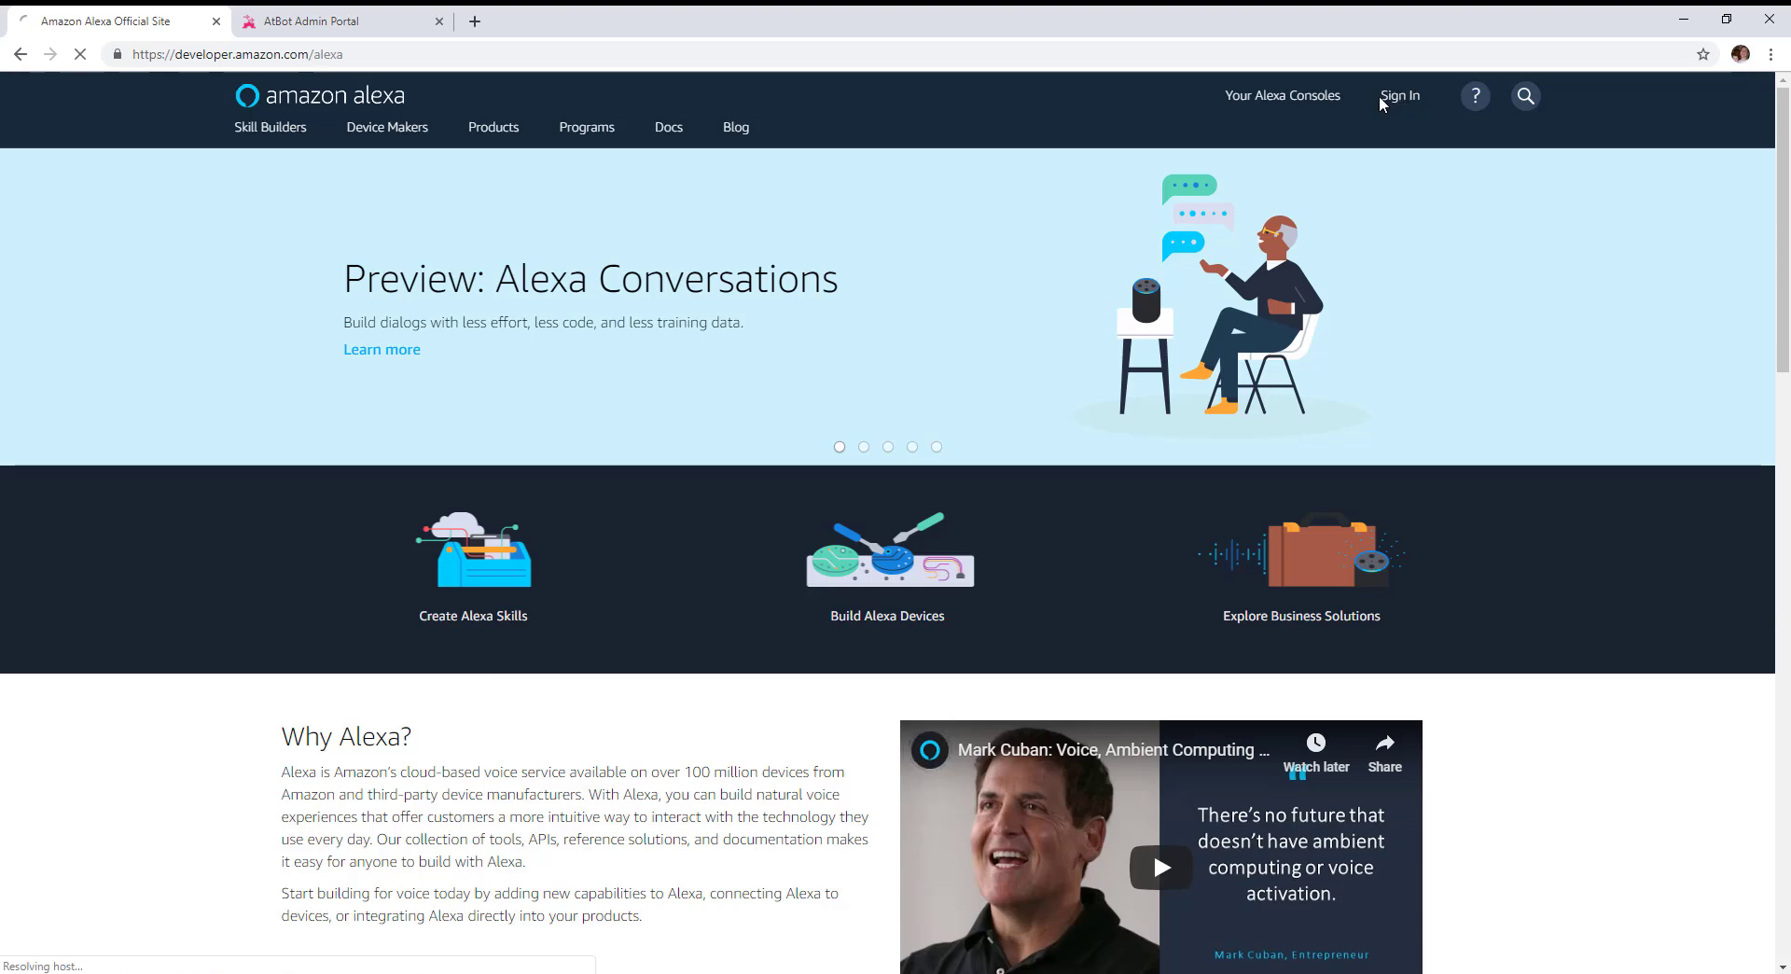
{"action": "left_click", "coordinate": [898, 354]}
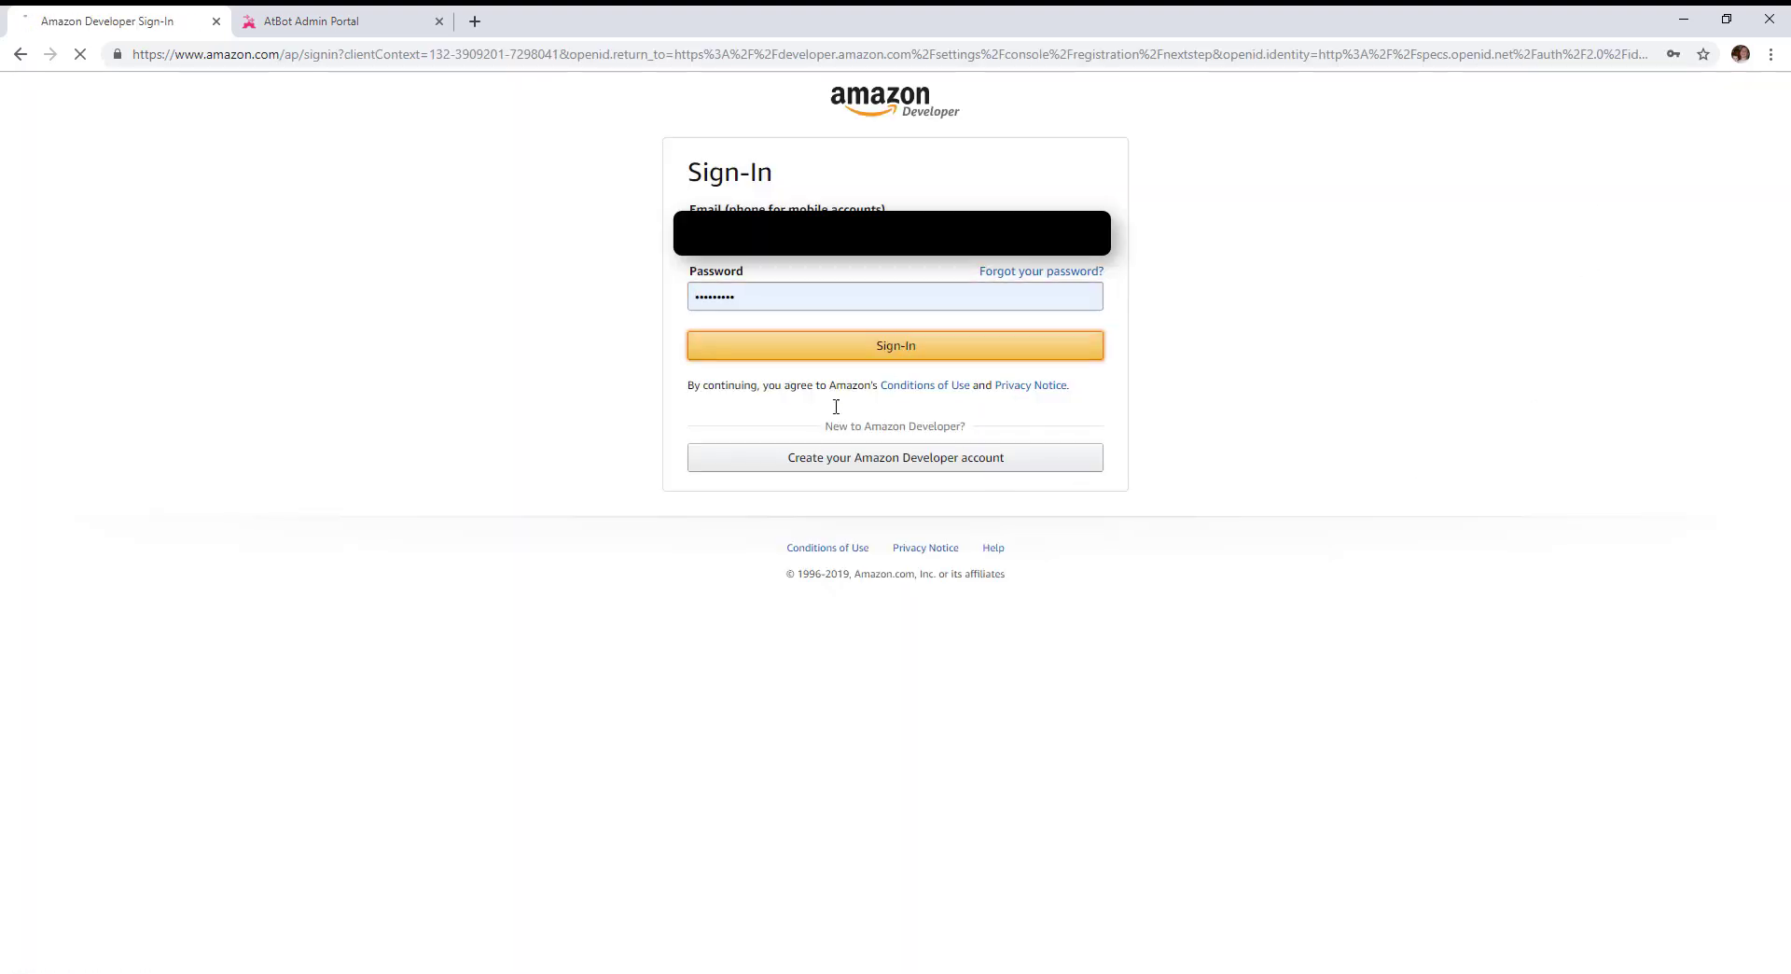
{"action": "mouse_move", "coordinate": [492, 137]}
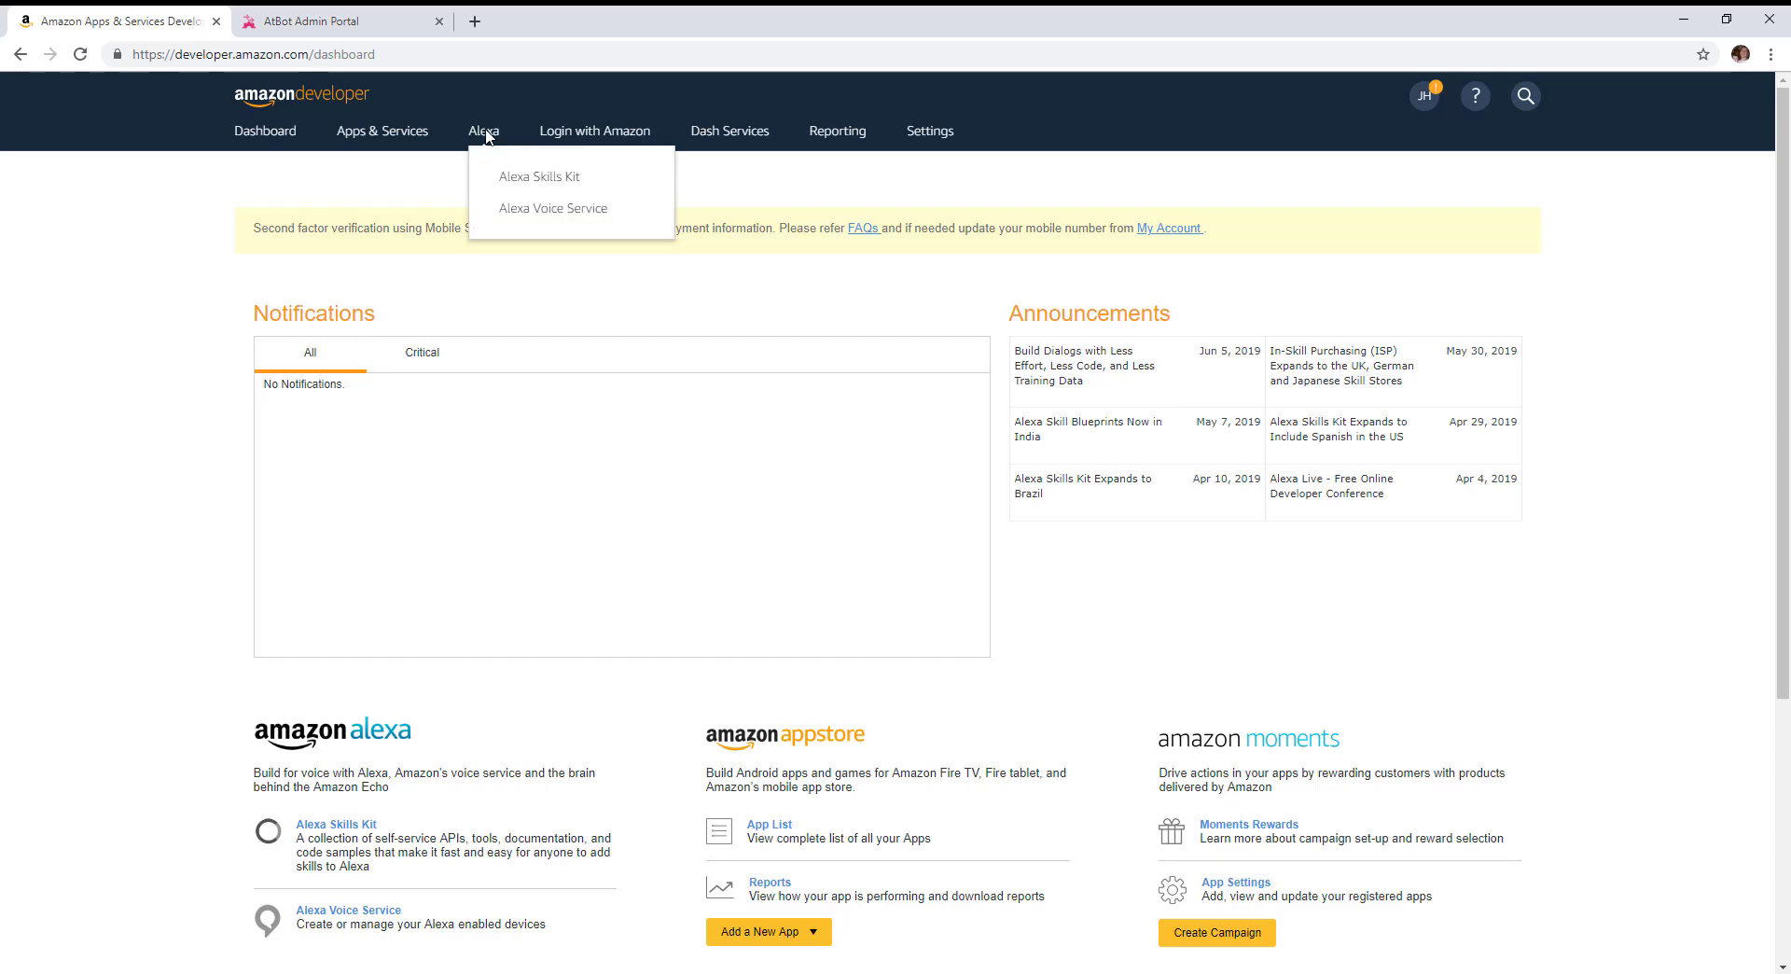
{"action": "left_click", "coordinate": [542, 183]}
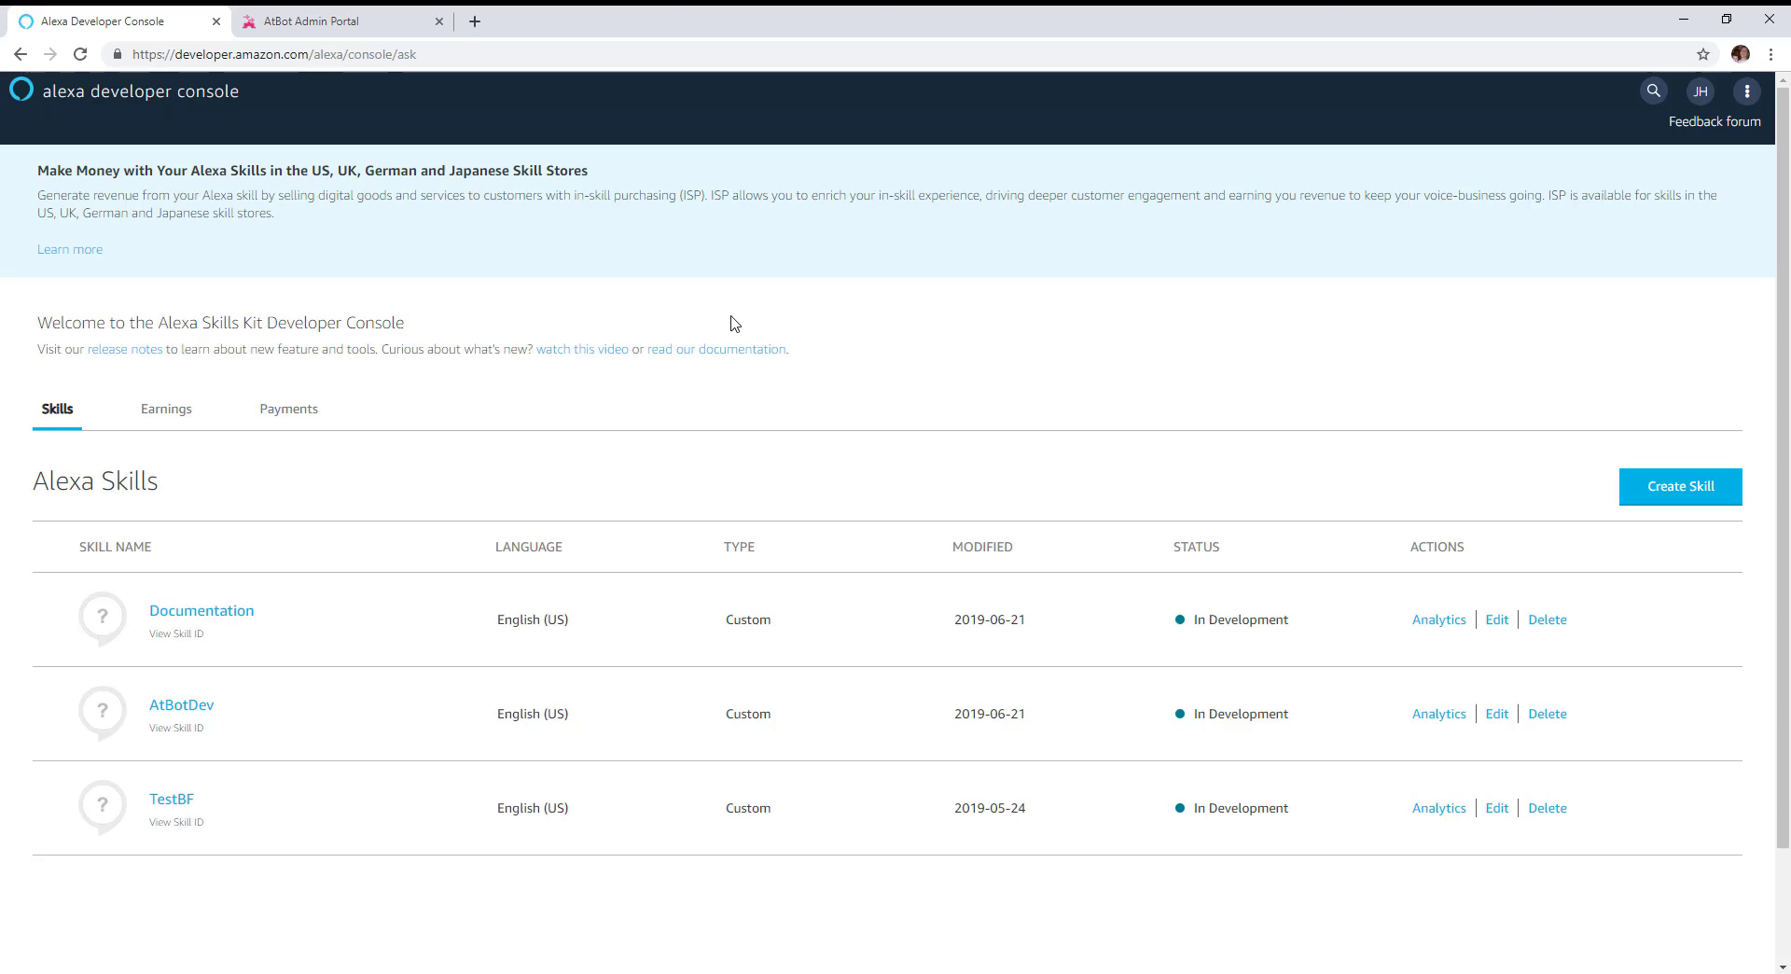
Step: Create a skill named Alice with the Custom model and the Start from scratch template
{"action": "left_click", "coordinate": [1669, 482]}
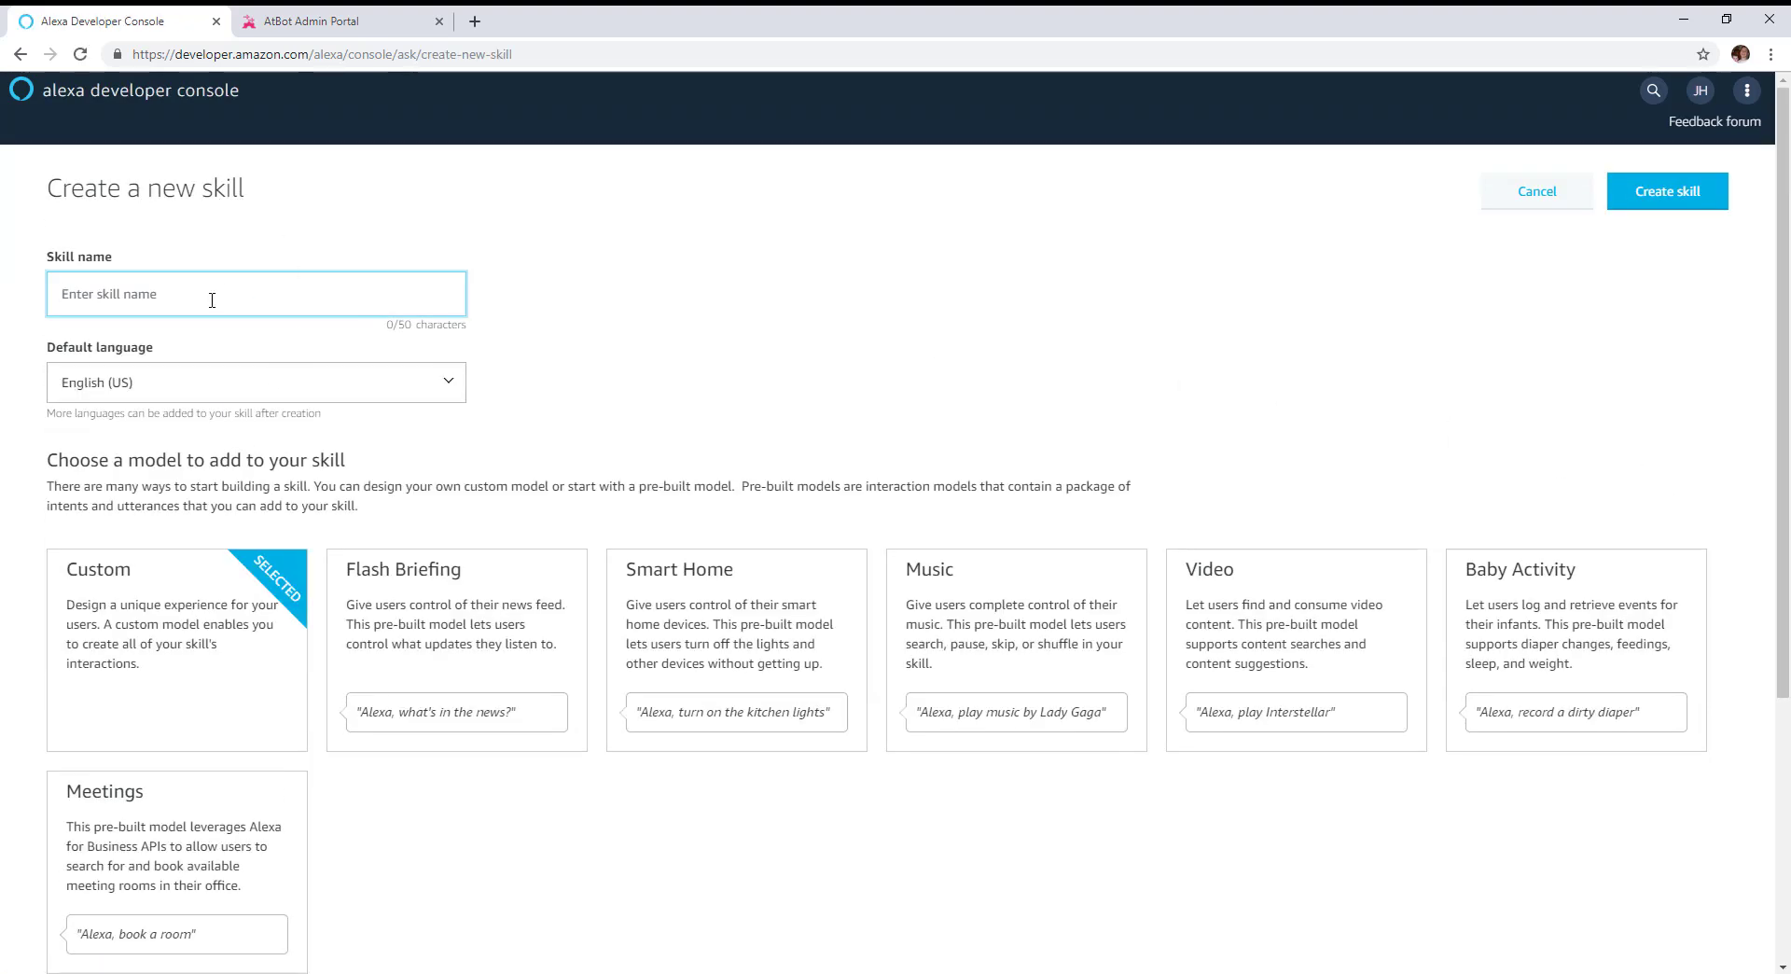
{"action": "left_click", "coordinate": [223, 292]}
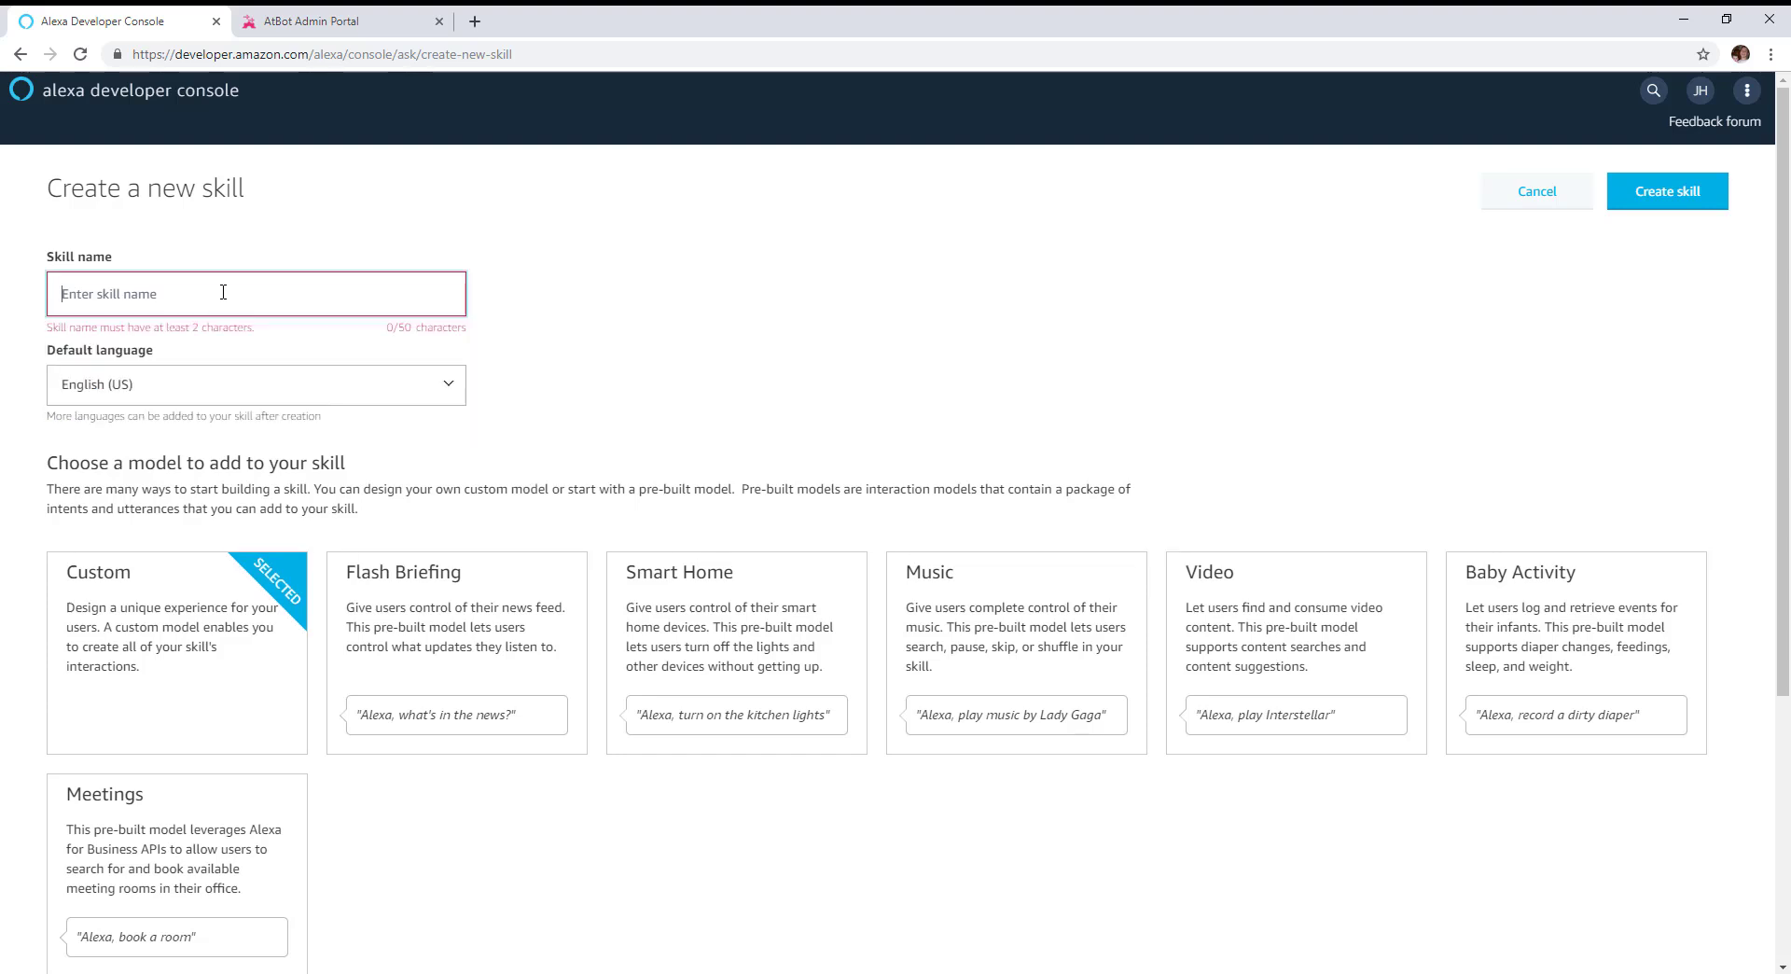
{"action": "type", "text": "Alice"}
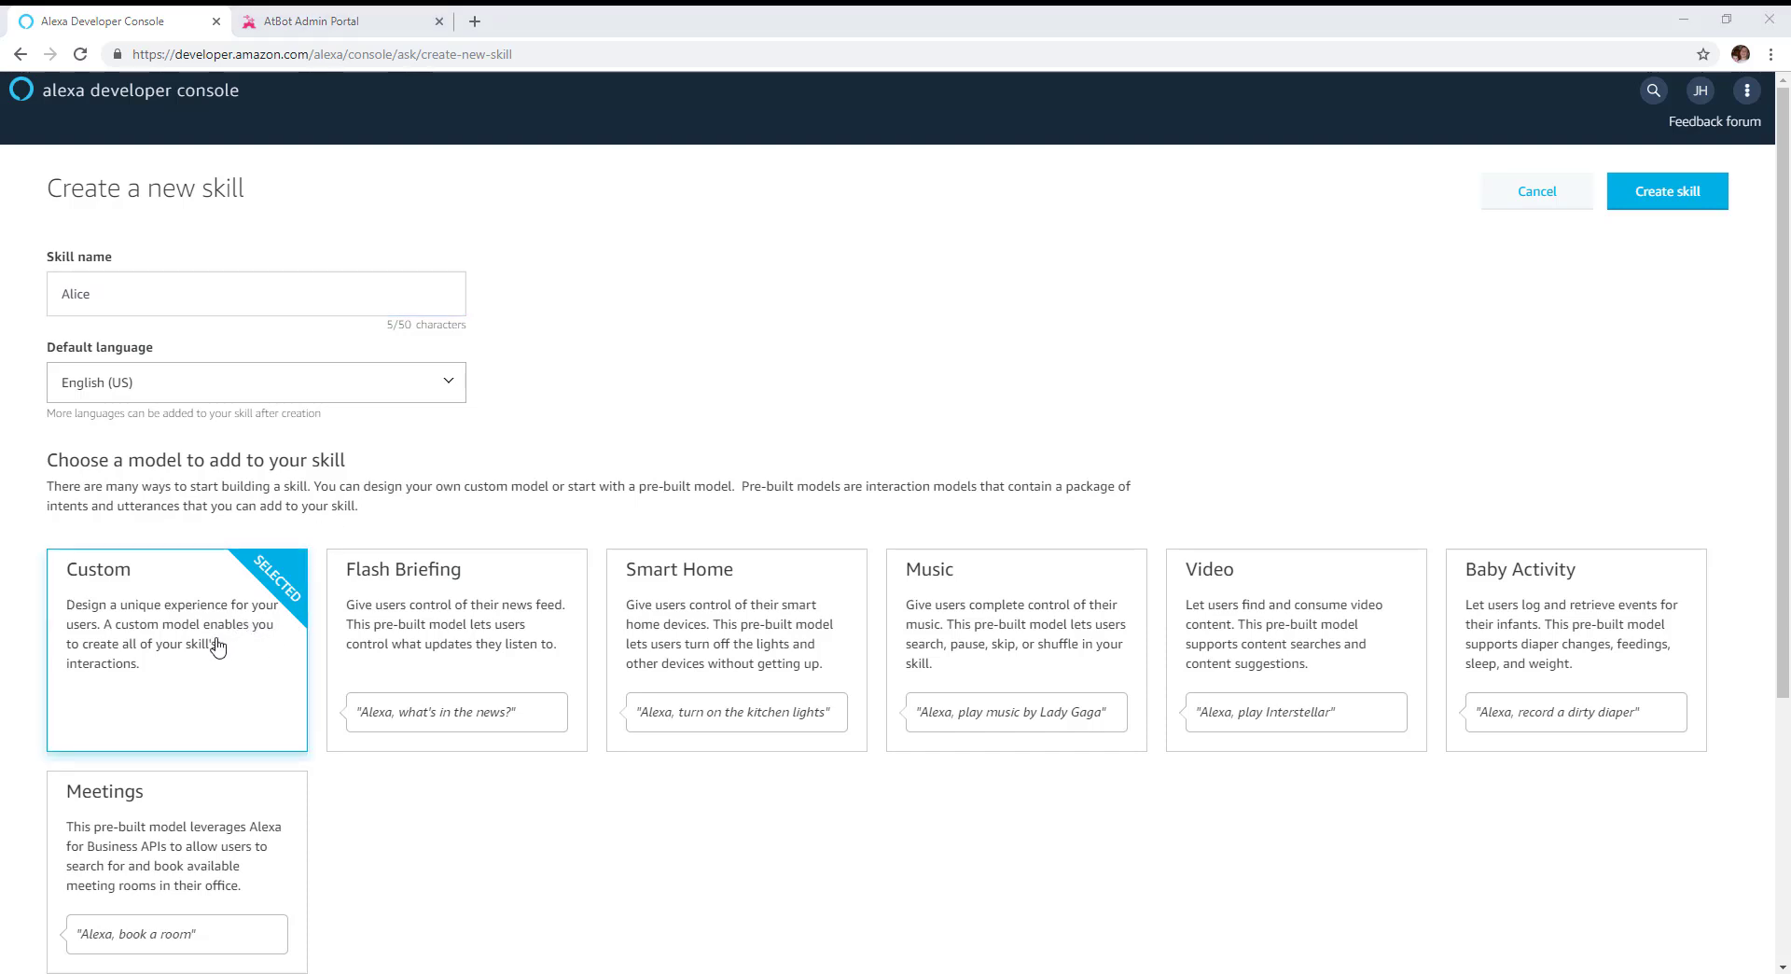
{"action": "left_click", "coordinate": [216, 646]}
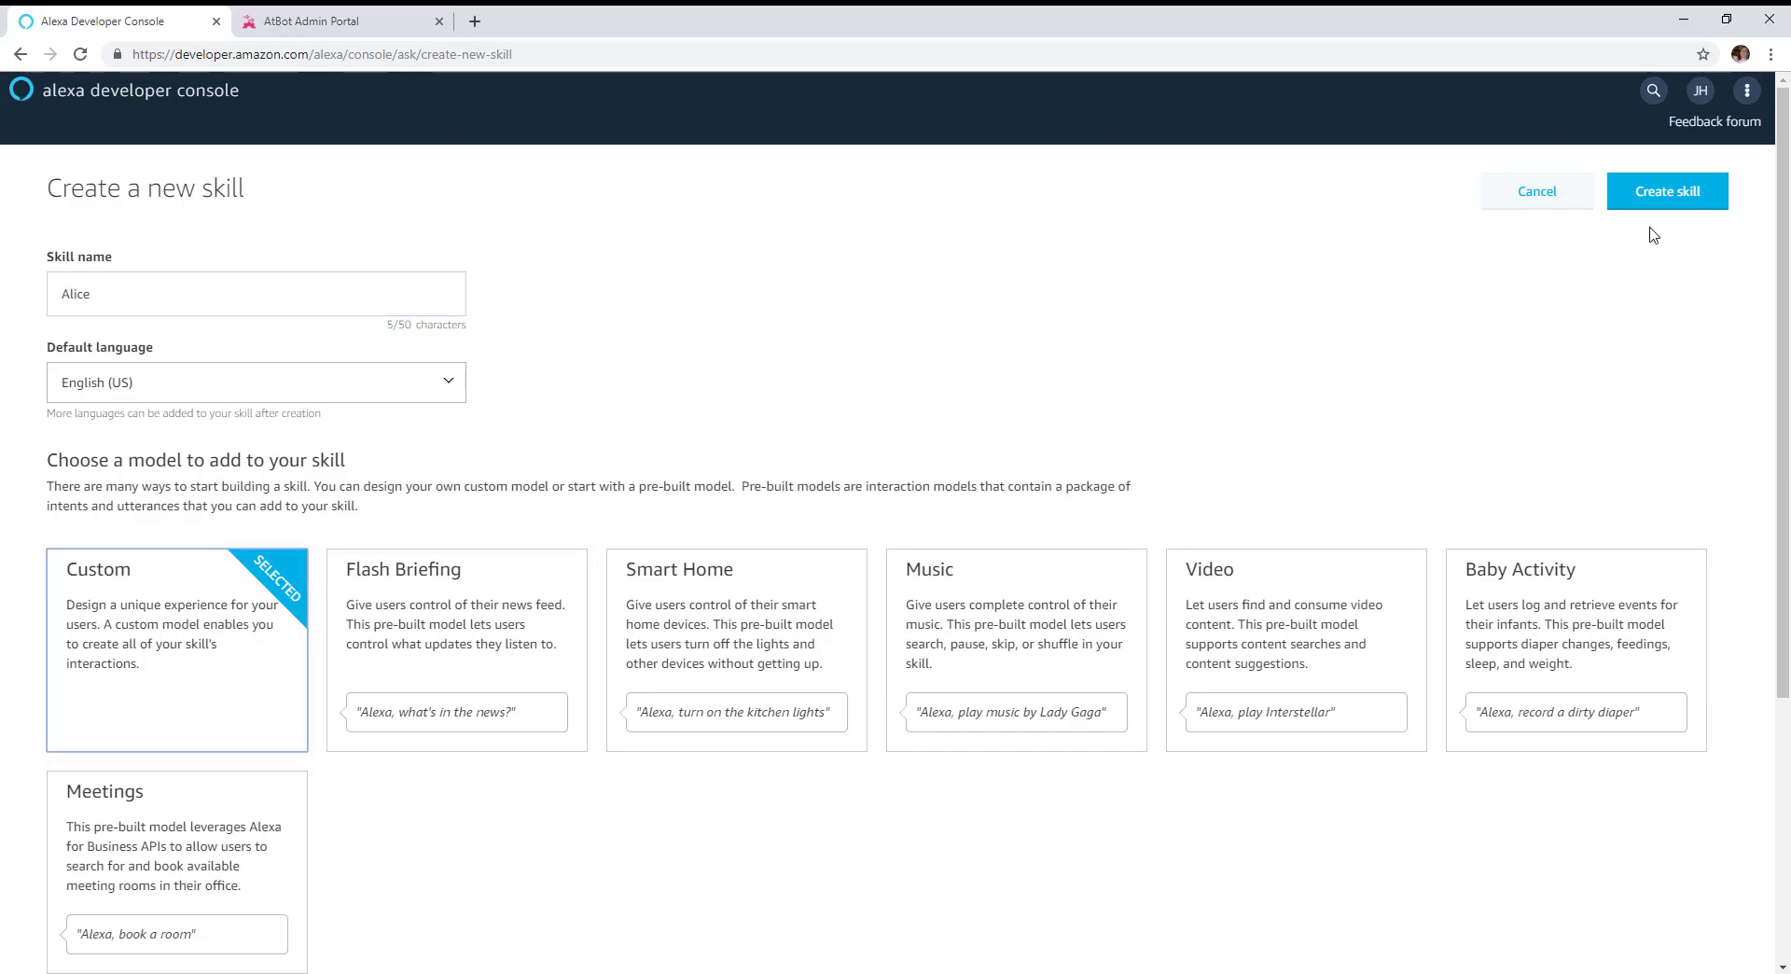
{"action": "left_click", "coordinate": [1685, 203]}
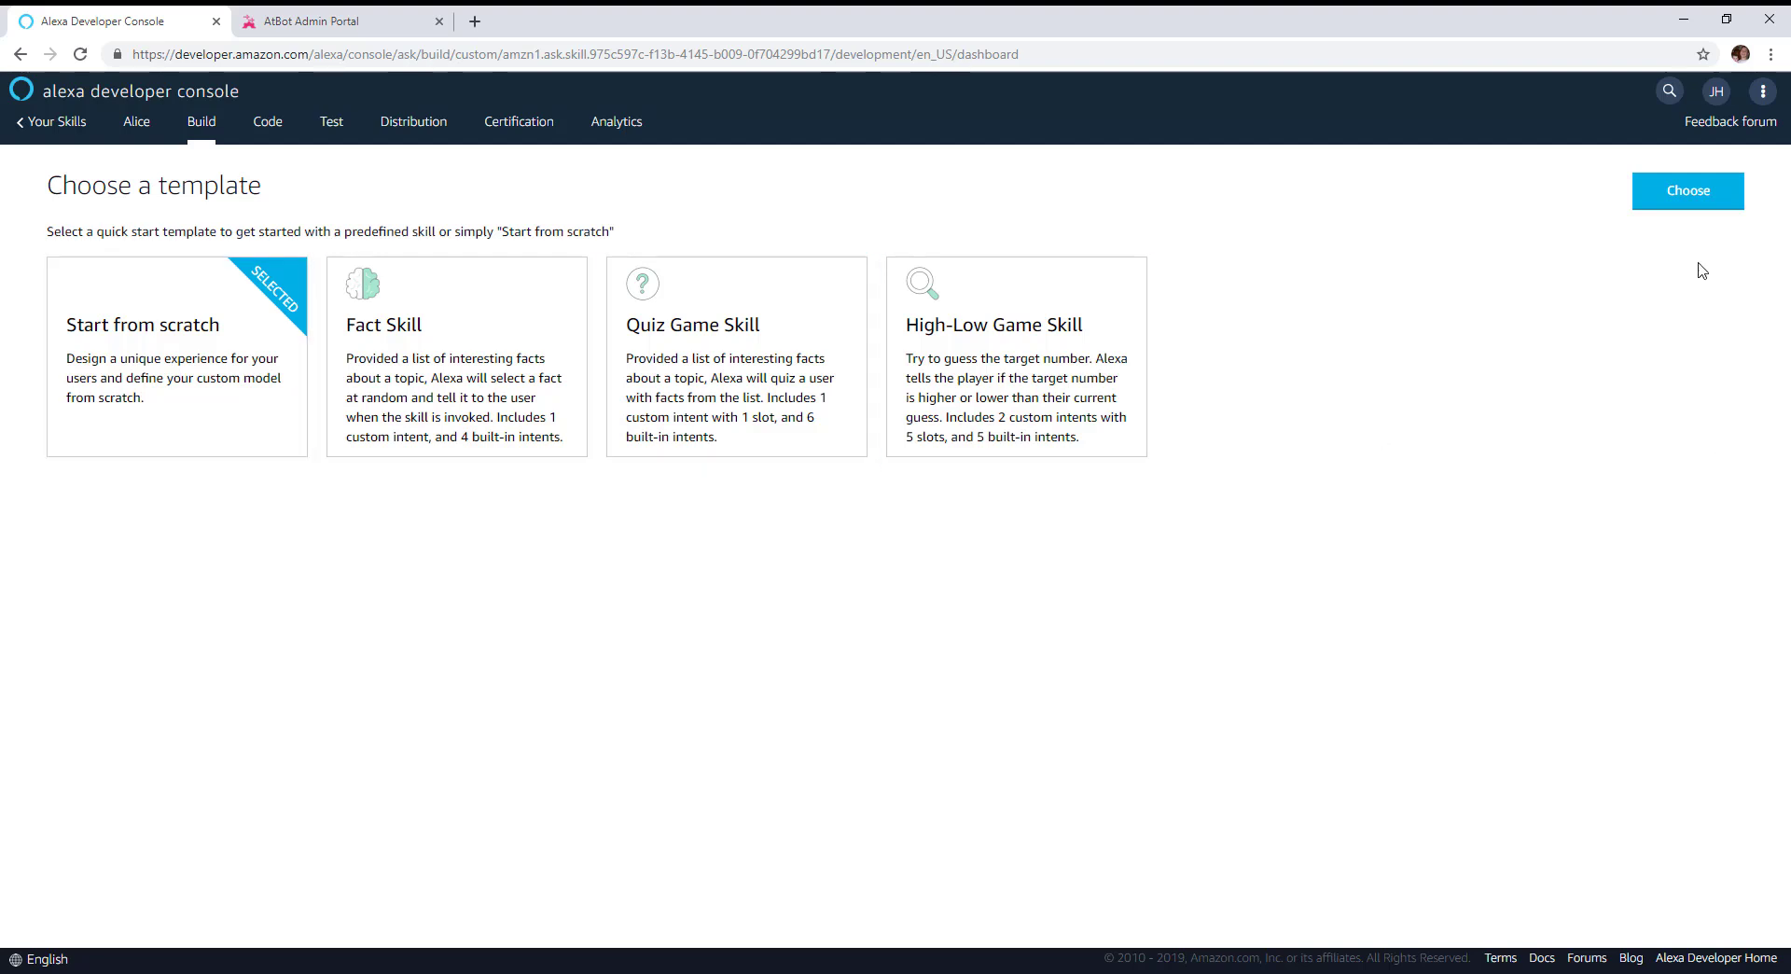
{"action": "left_click", "coordinate": [1672, 194]}
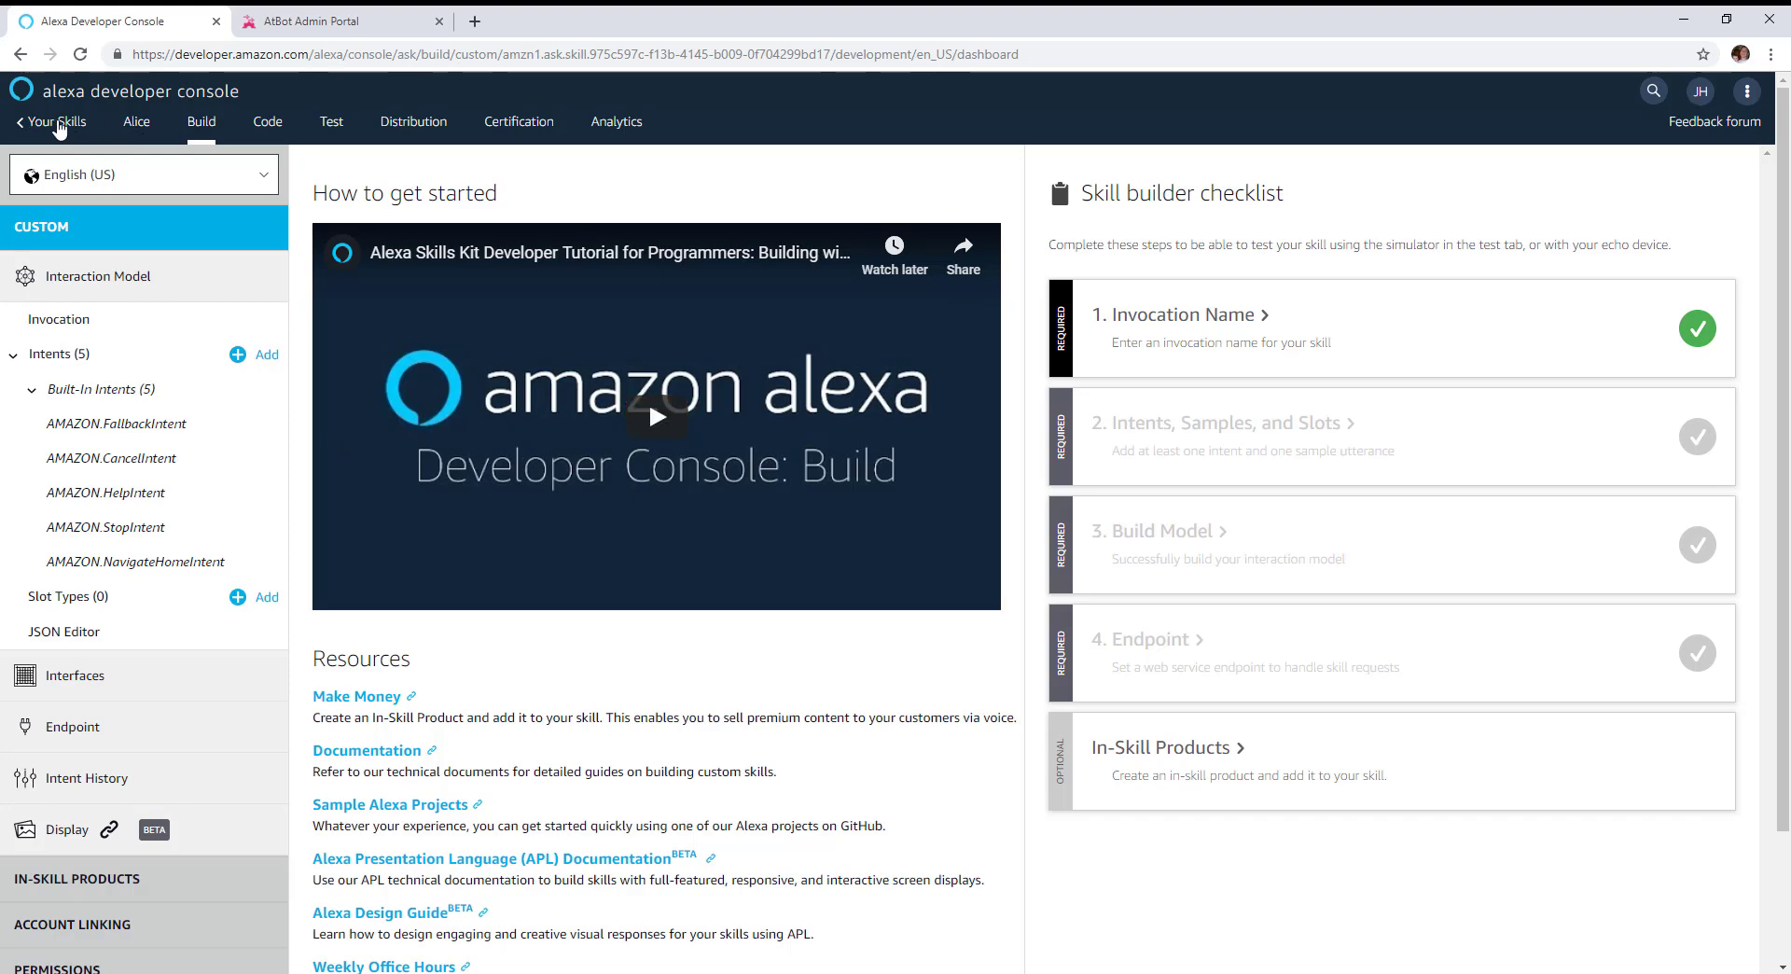
Step: Return to the skills list and copy the Alice skill's Skill ID
{"action": "left_click", "coordinate": [54, 127]}
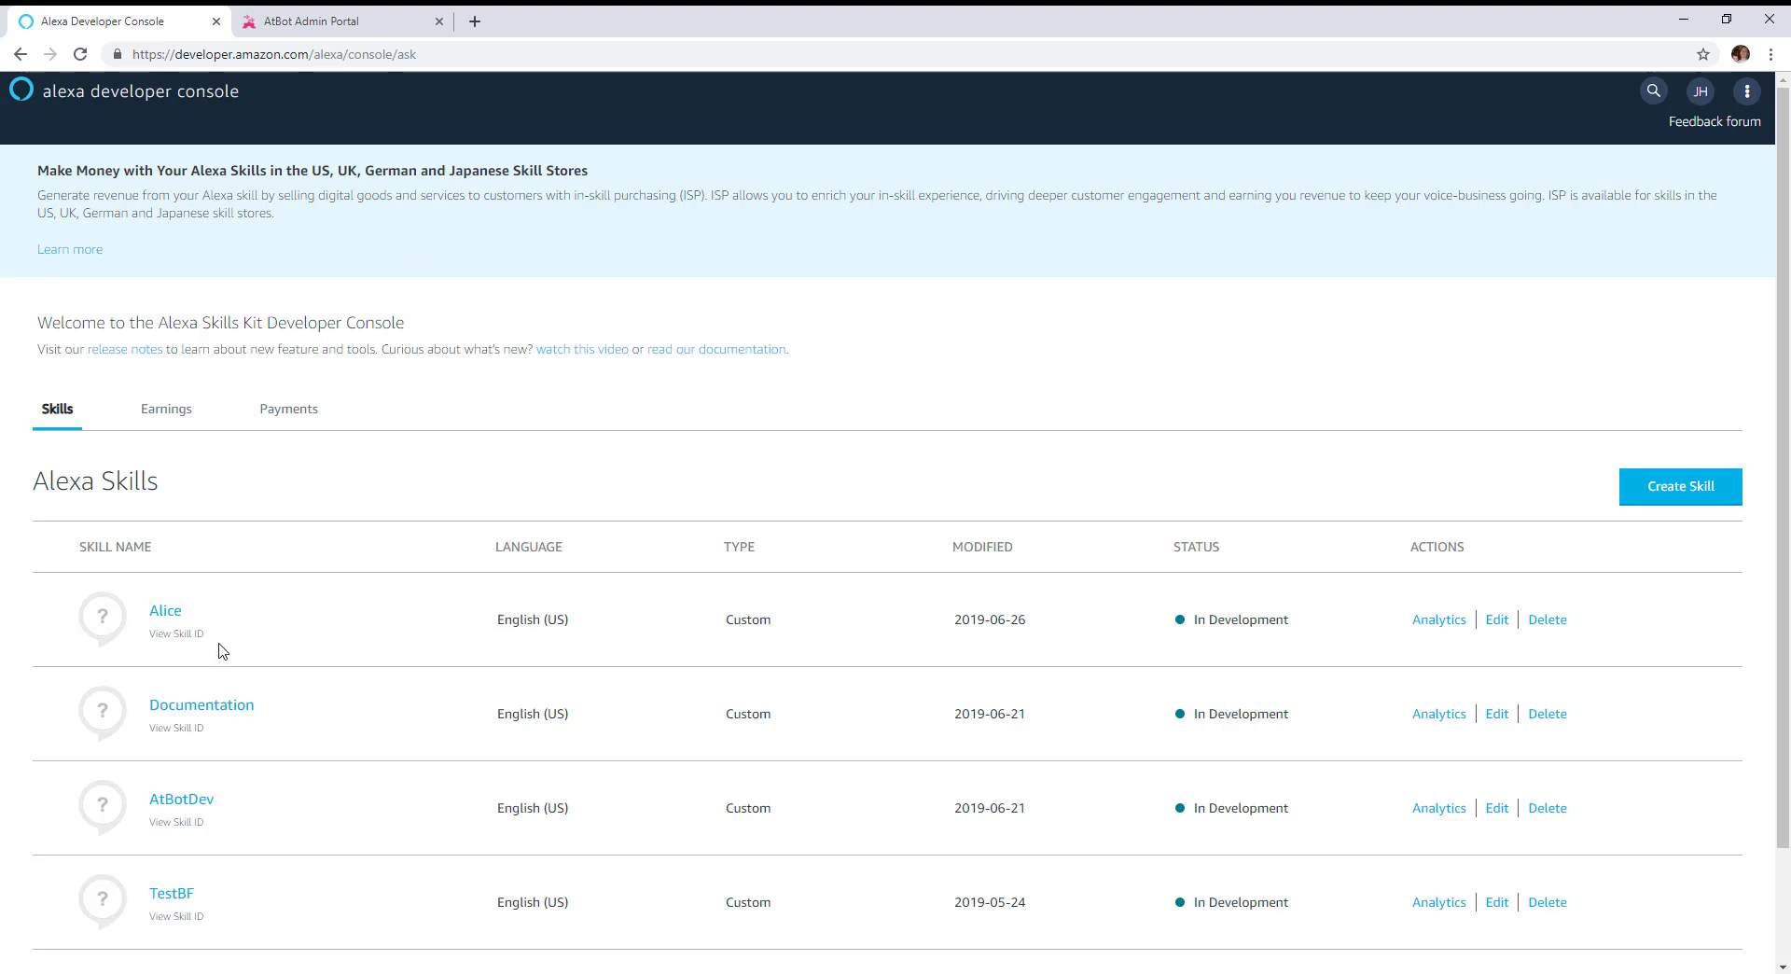
{"action": "left_click", "coordinate": [170, 644]}
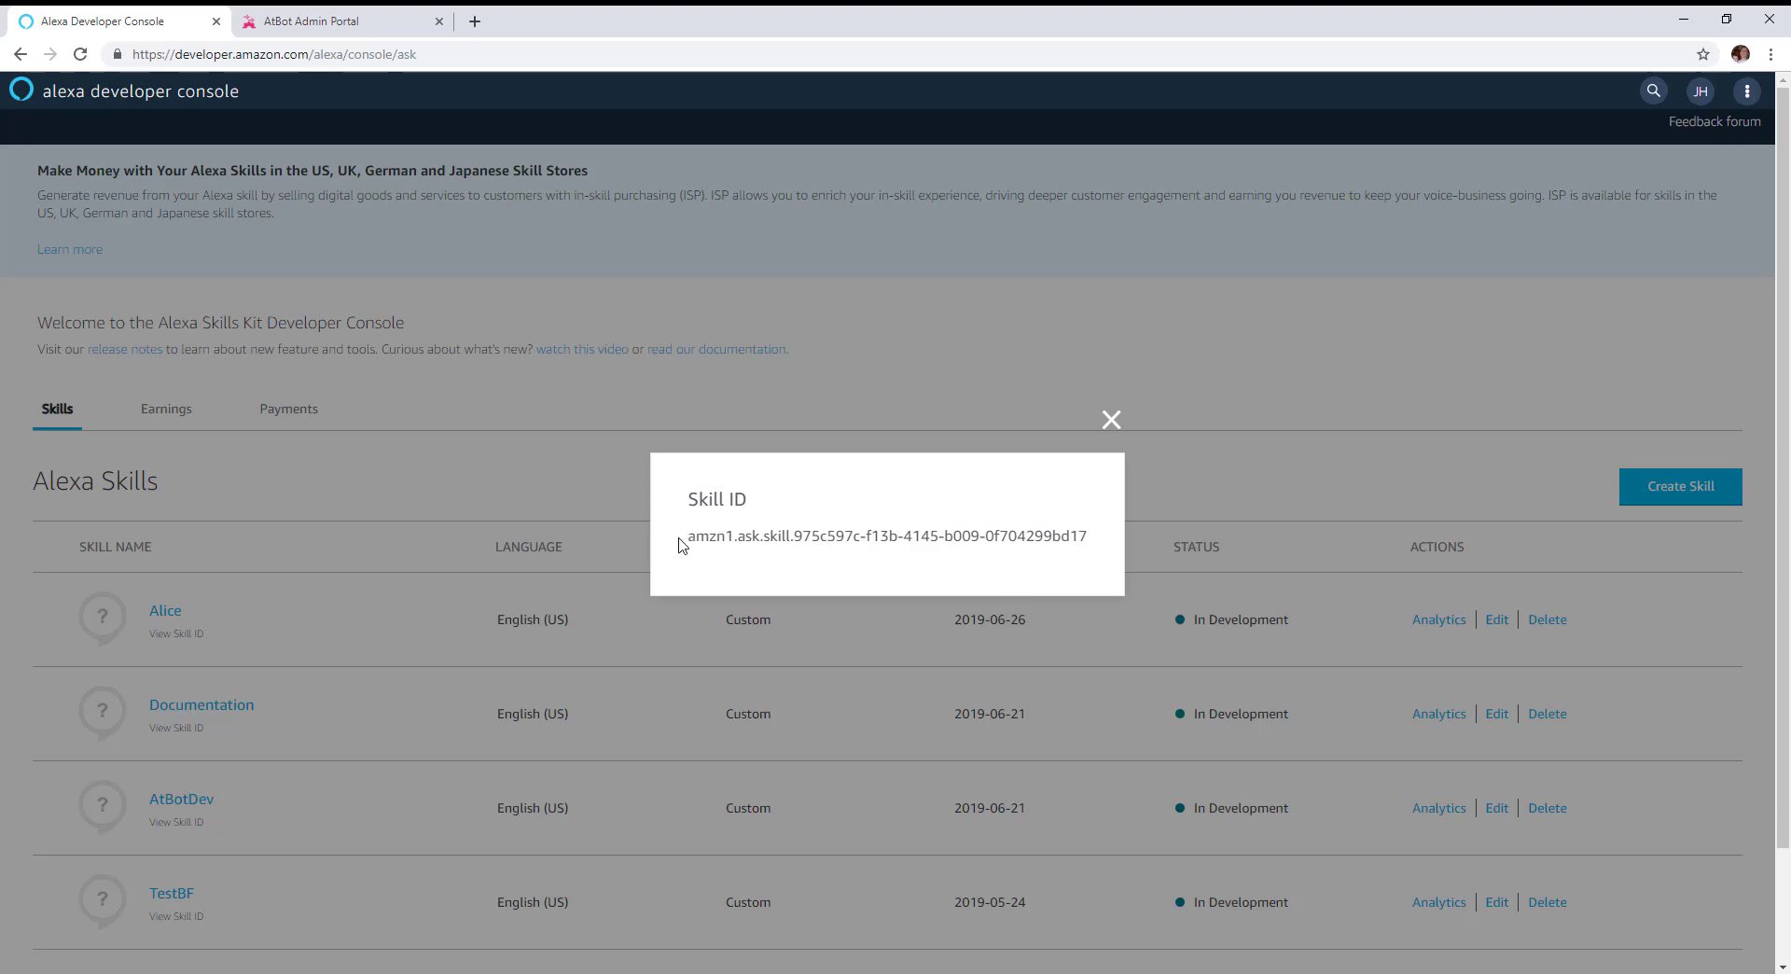
{"action": "left_click_drag", "start_coordinate": [689, 536], "coordinate": [1087, 543]}
{"action": "key", "text": "ctrl+c"}
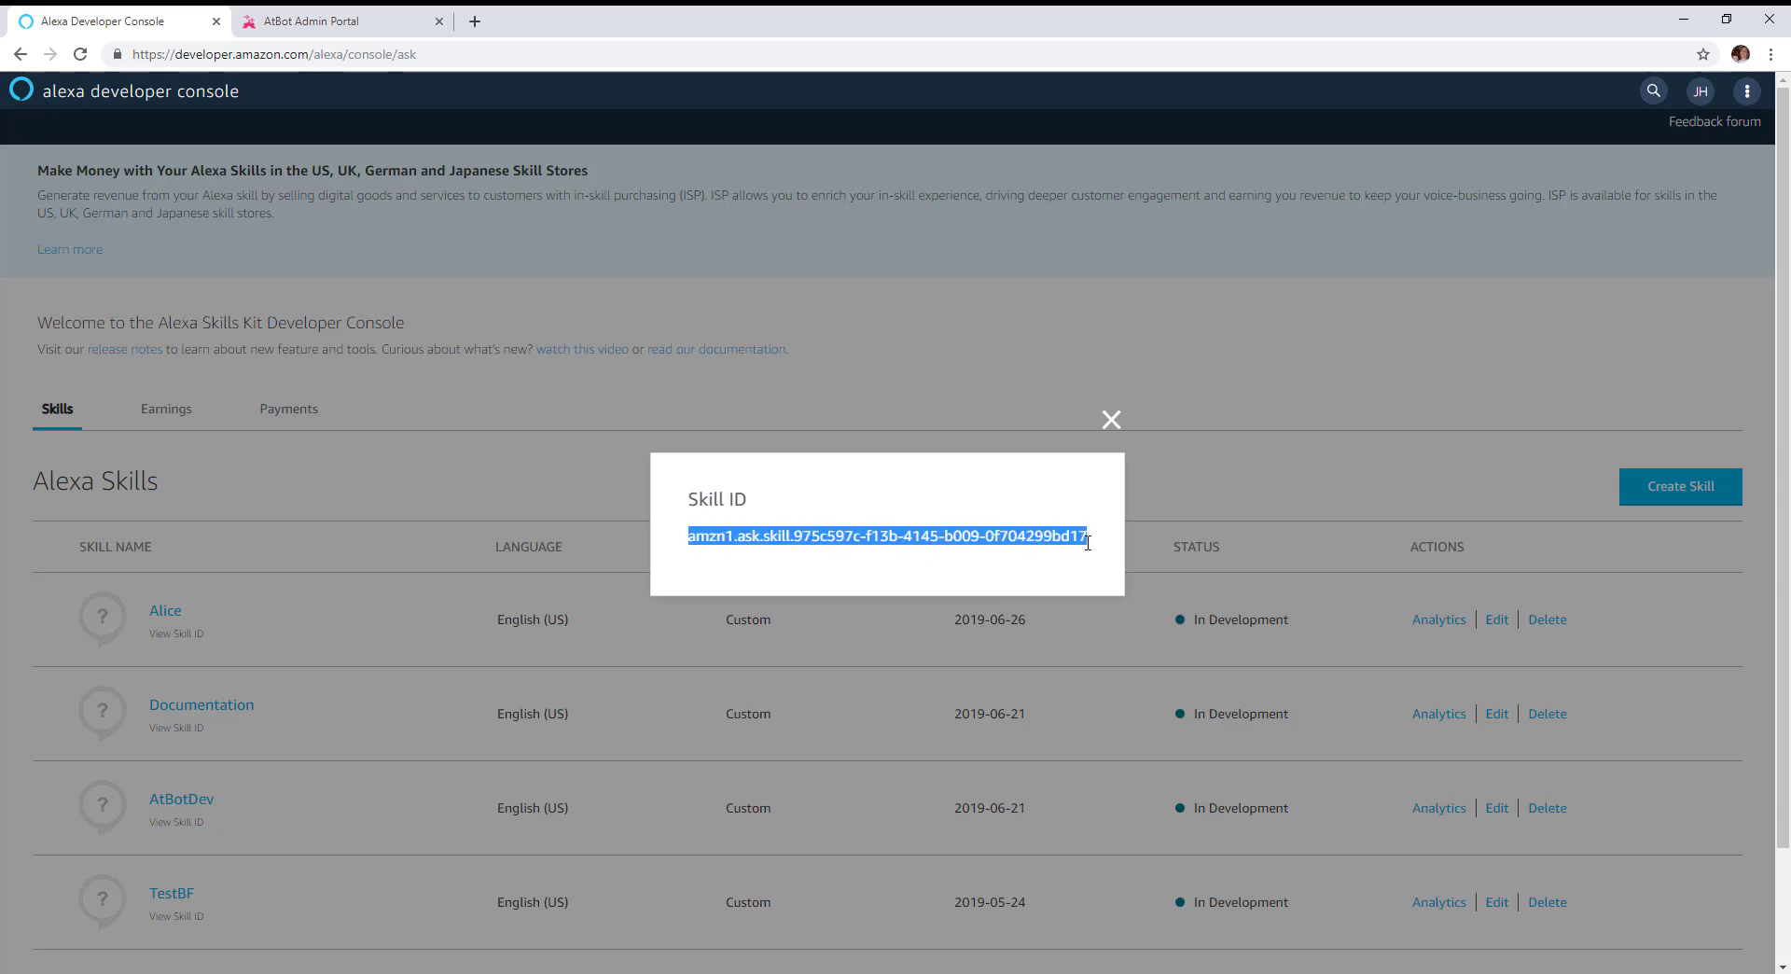
{"action": "left_click", "coordinate": [1111, 420]}
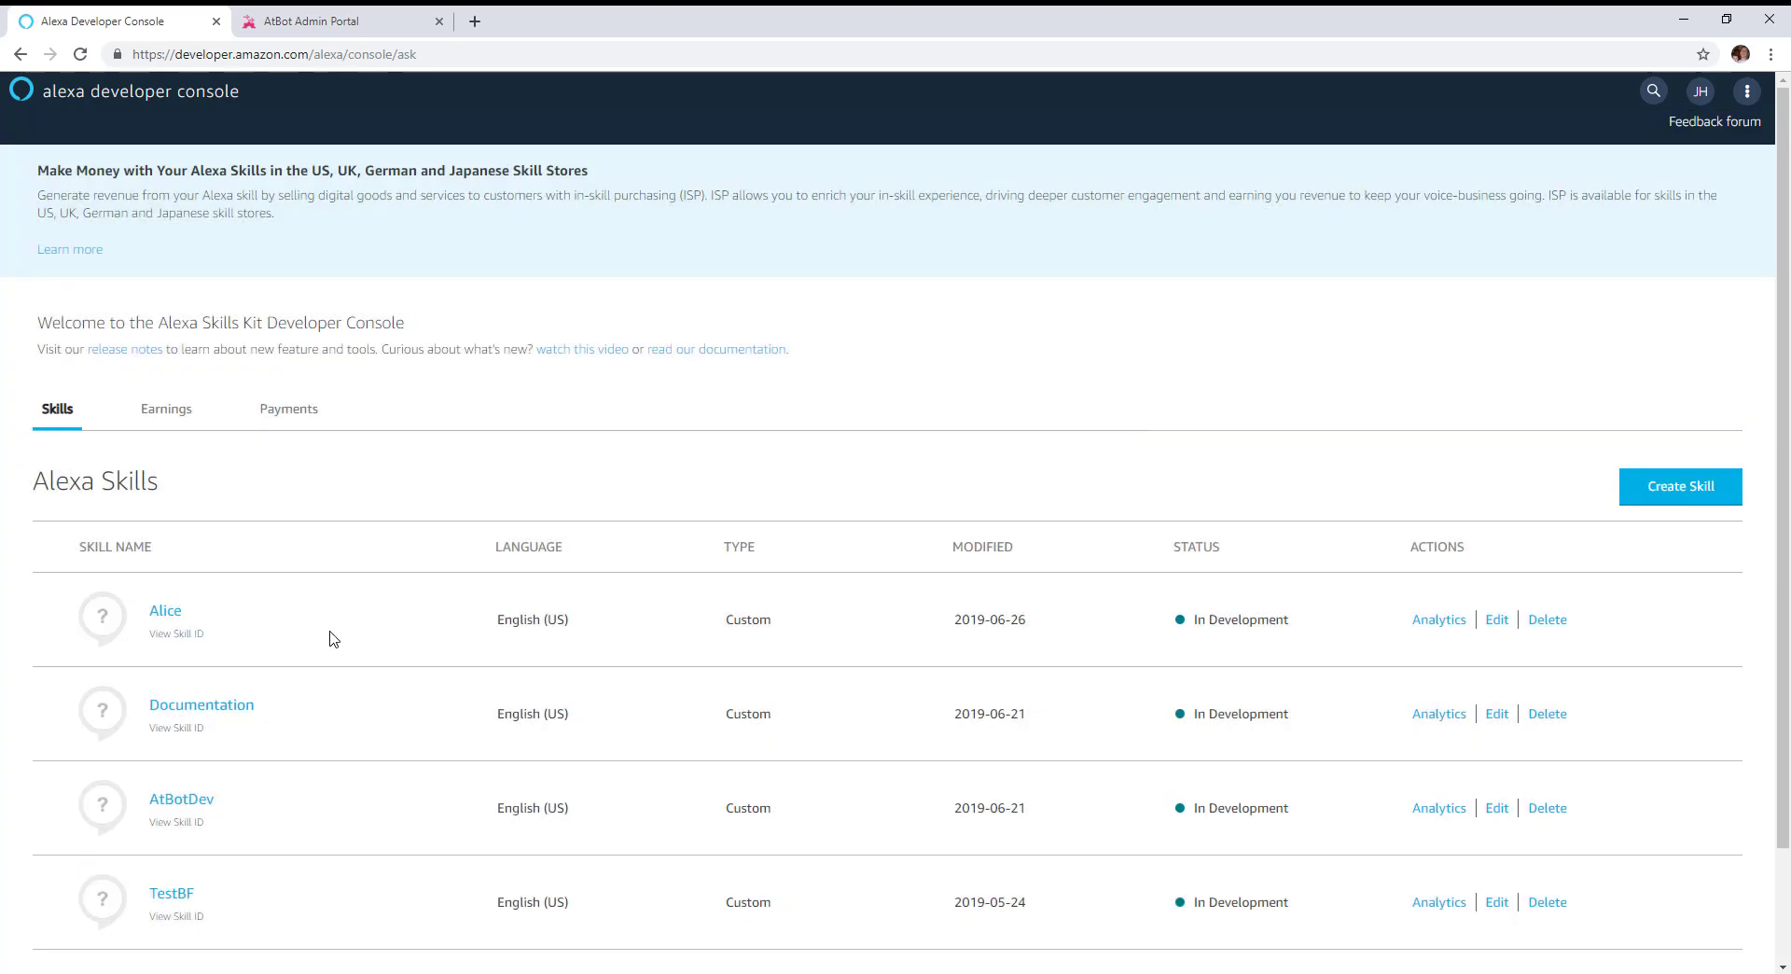
Step: Switch to the AtBot Admin Portal, sign in, and create a web bot named Alice
{"action": "left_click", "coordinate": [325, 24]}
{"action": "left_click", "coordinate": [995, 447]}
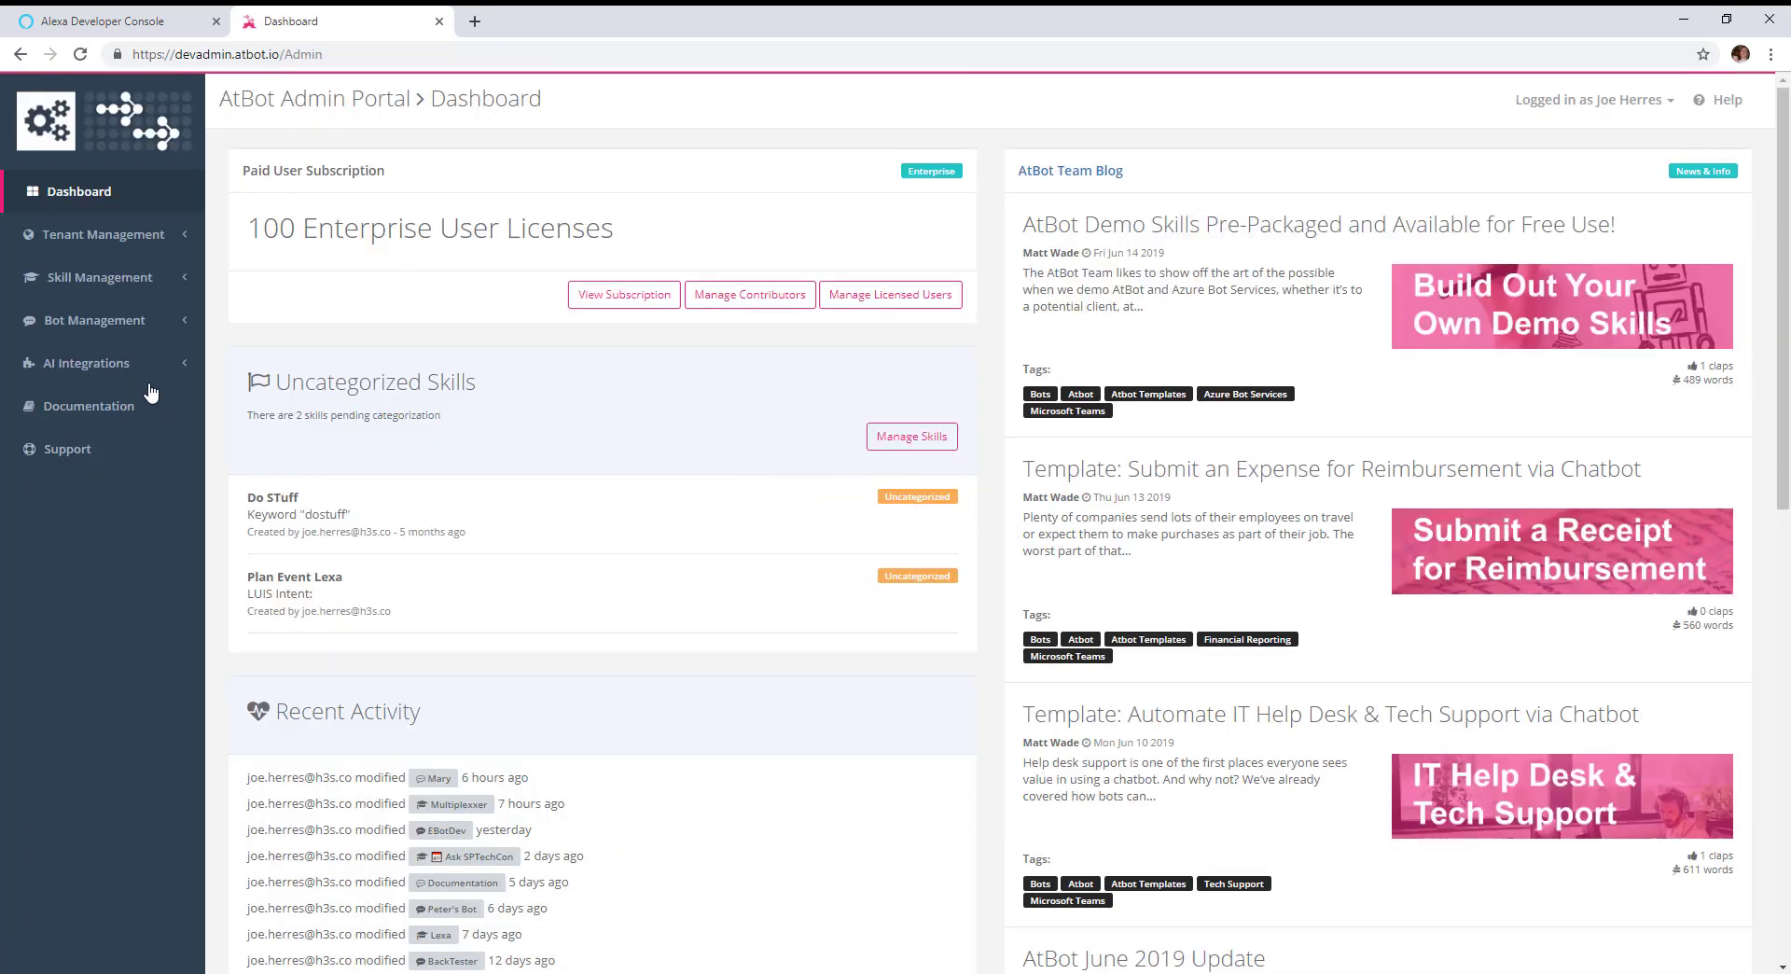
{"action": "left_click", "coordinate": [58, 366]}
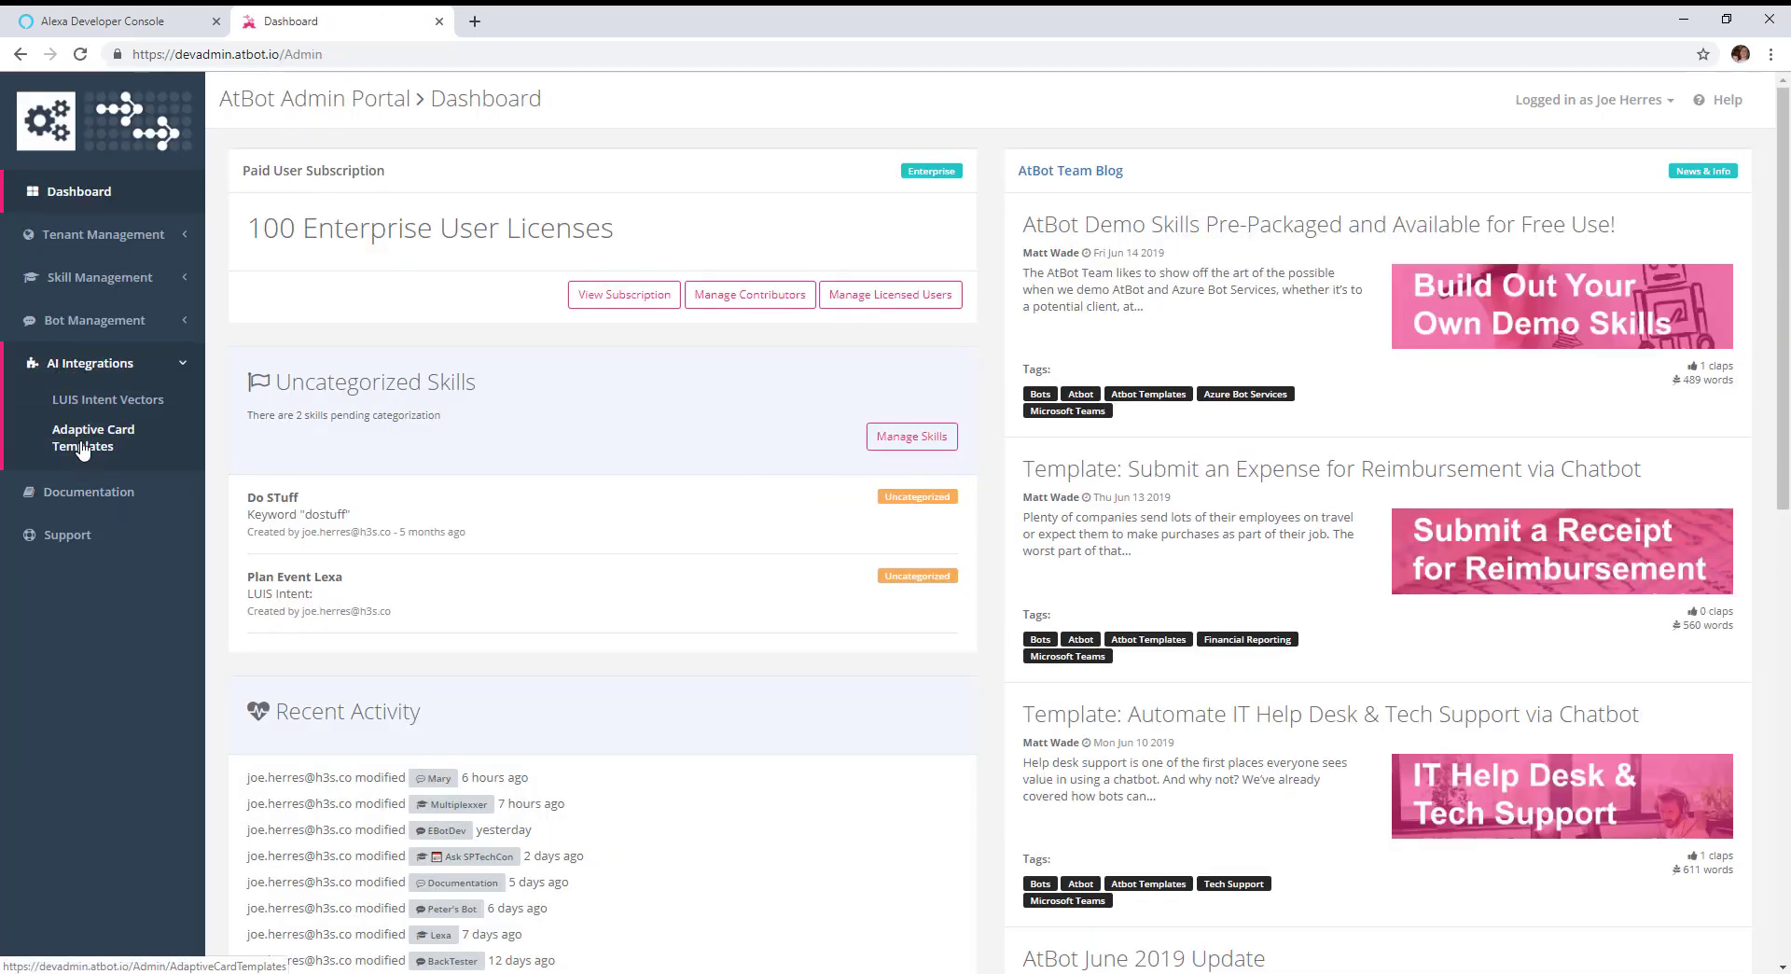
{"action": "left_click", "coordinate": [98, 320]}
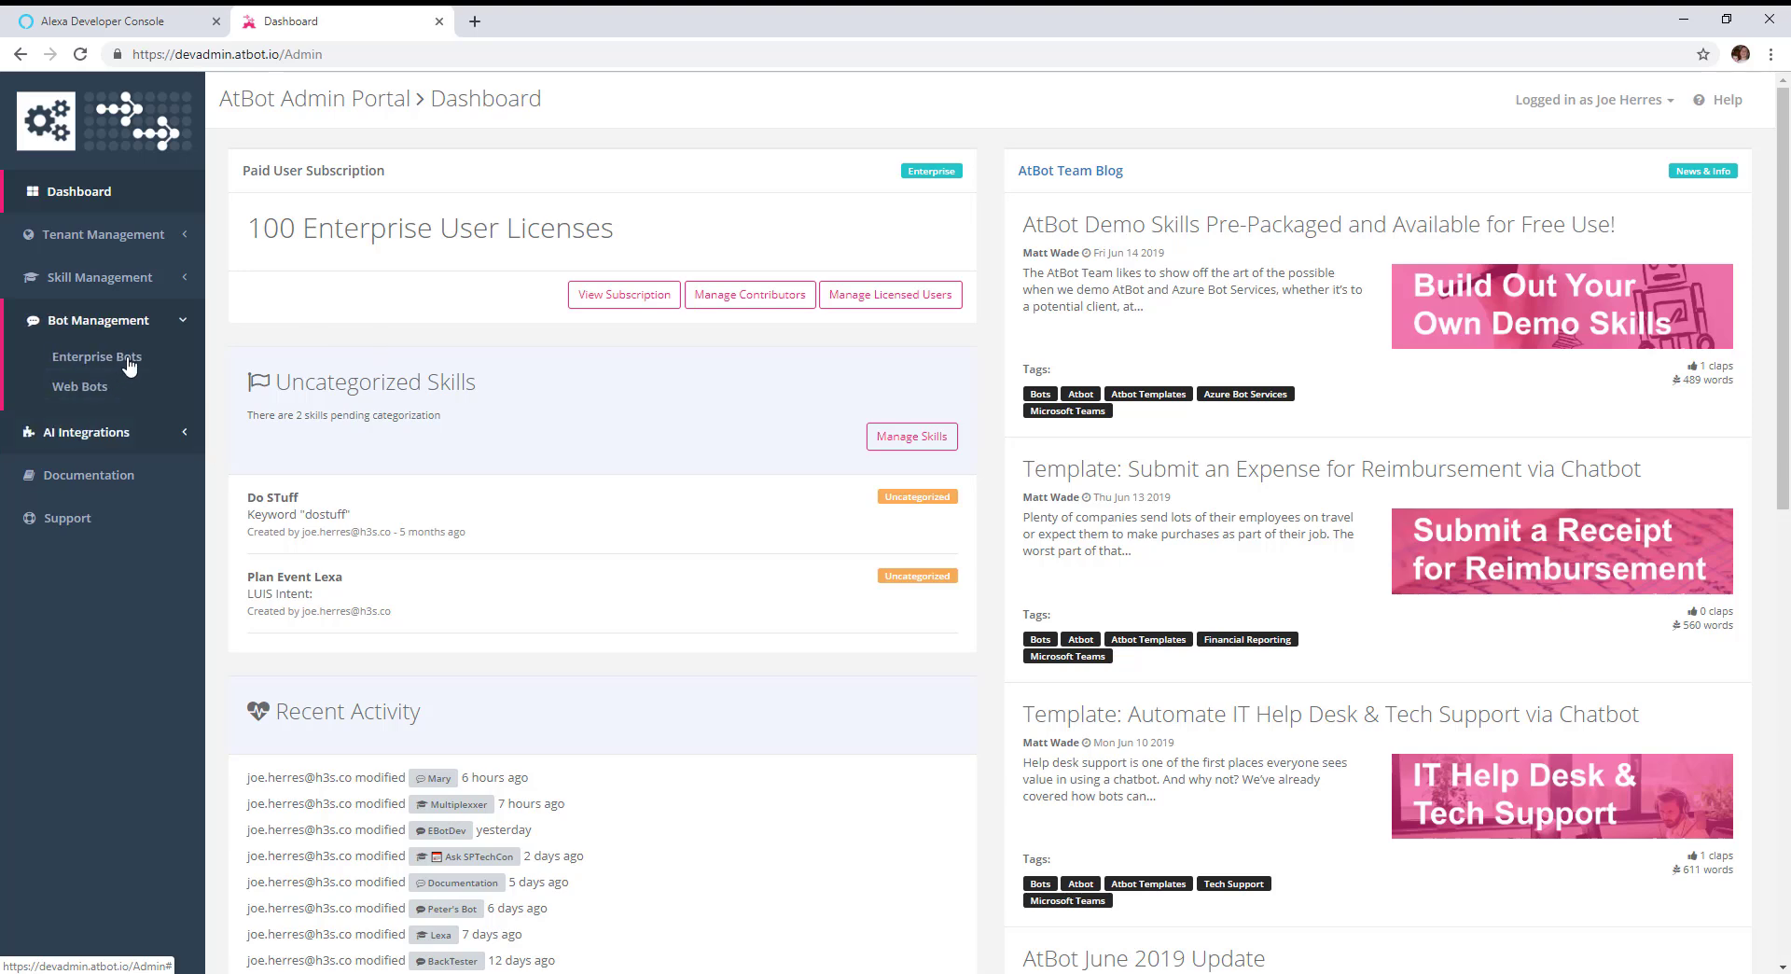
{"action": "left_click", "coordinate": [85, 390]}
{"action": "left_click", "coordinate": [351, 164]}
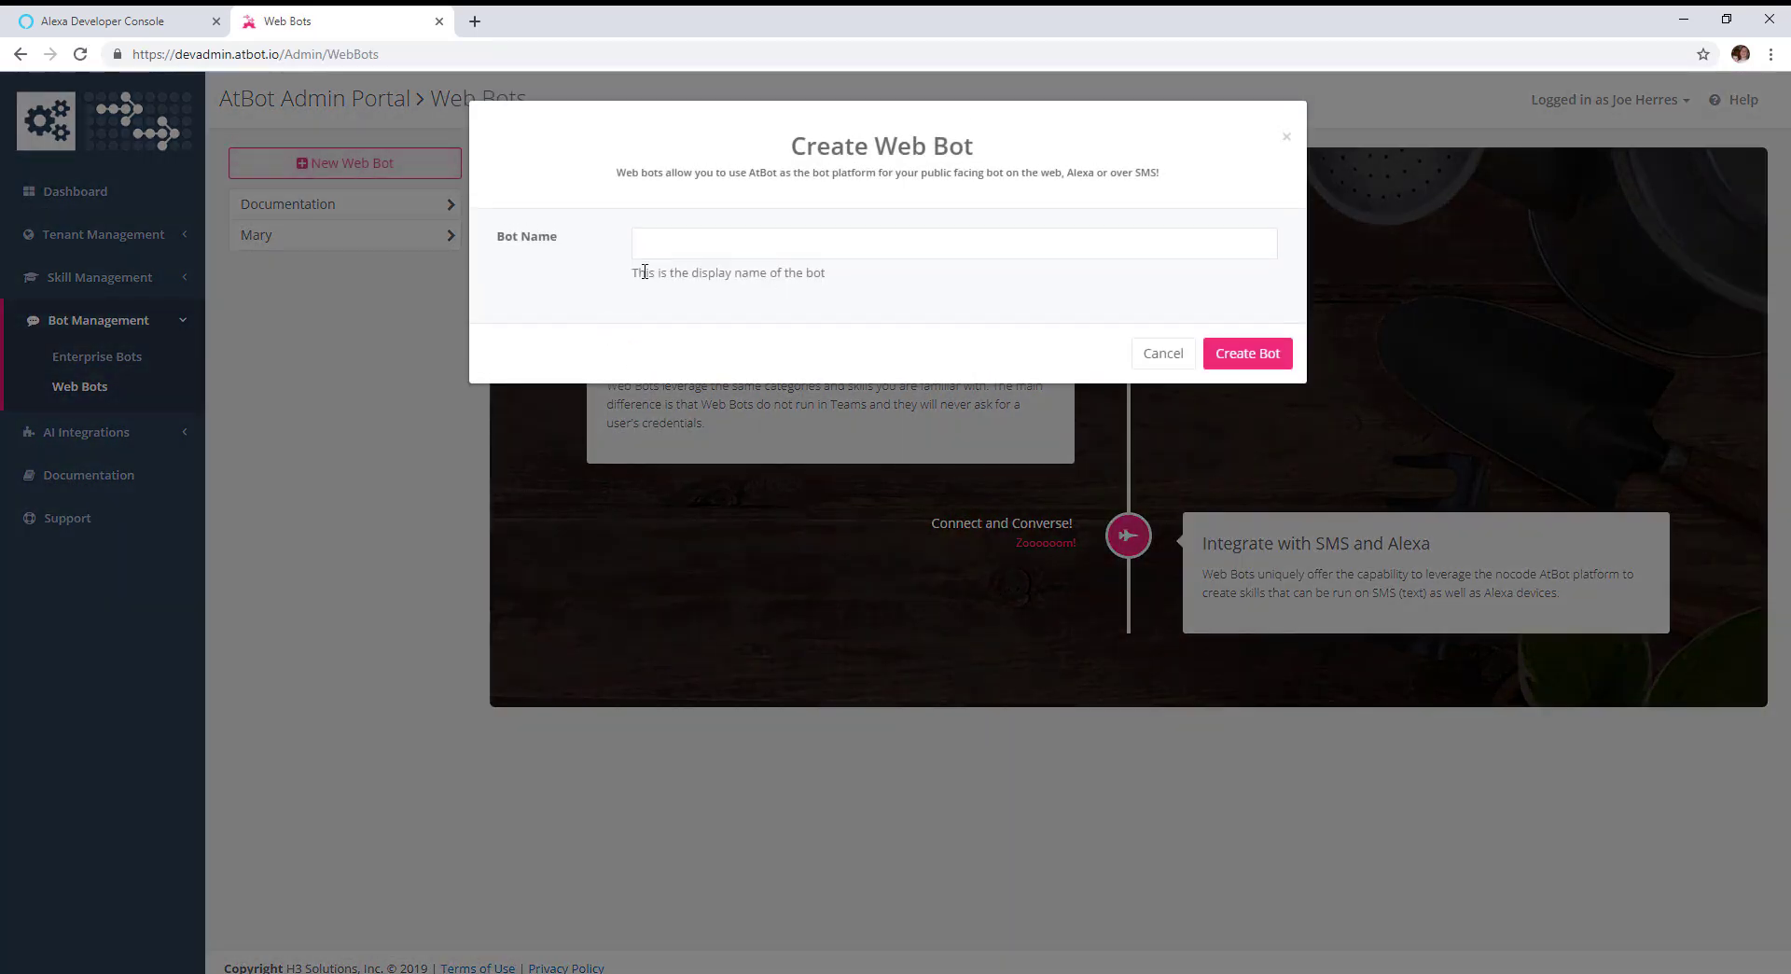
{"action": "type", "text": "Alice"}
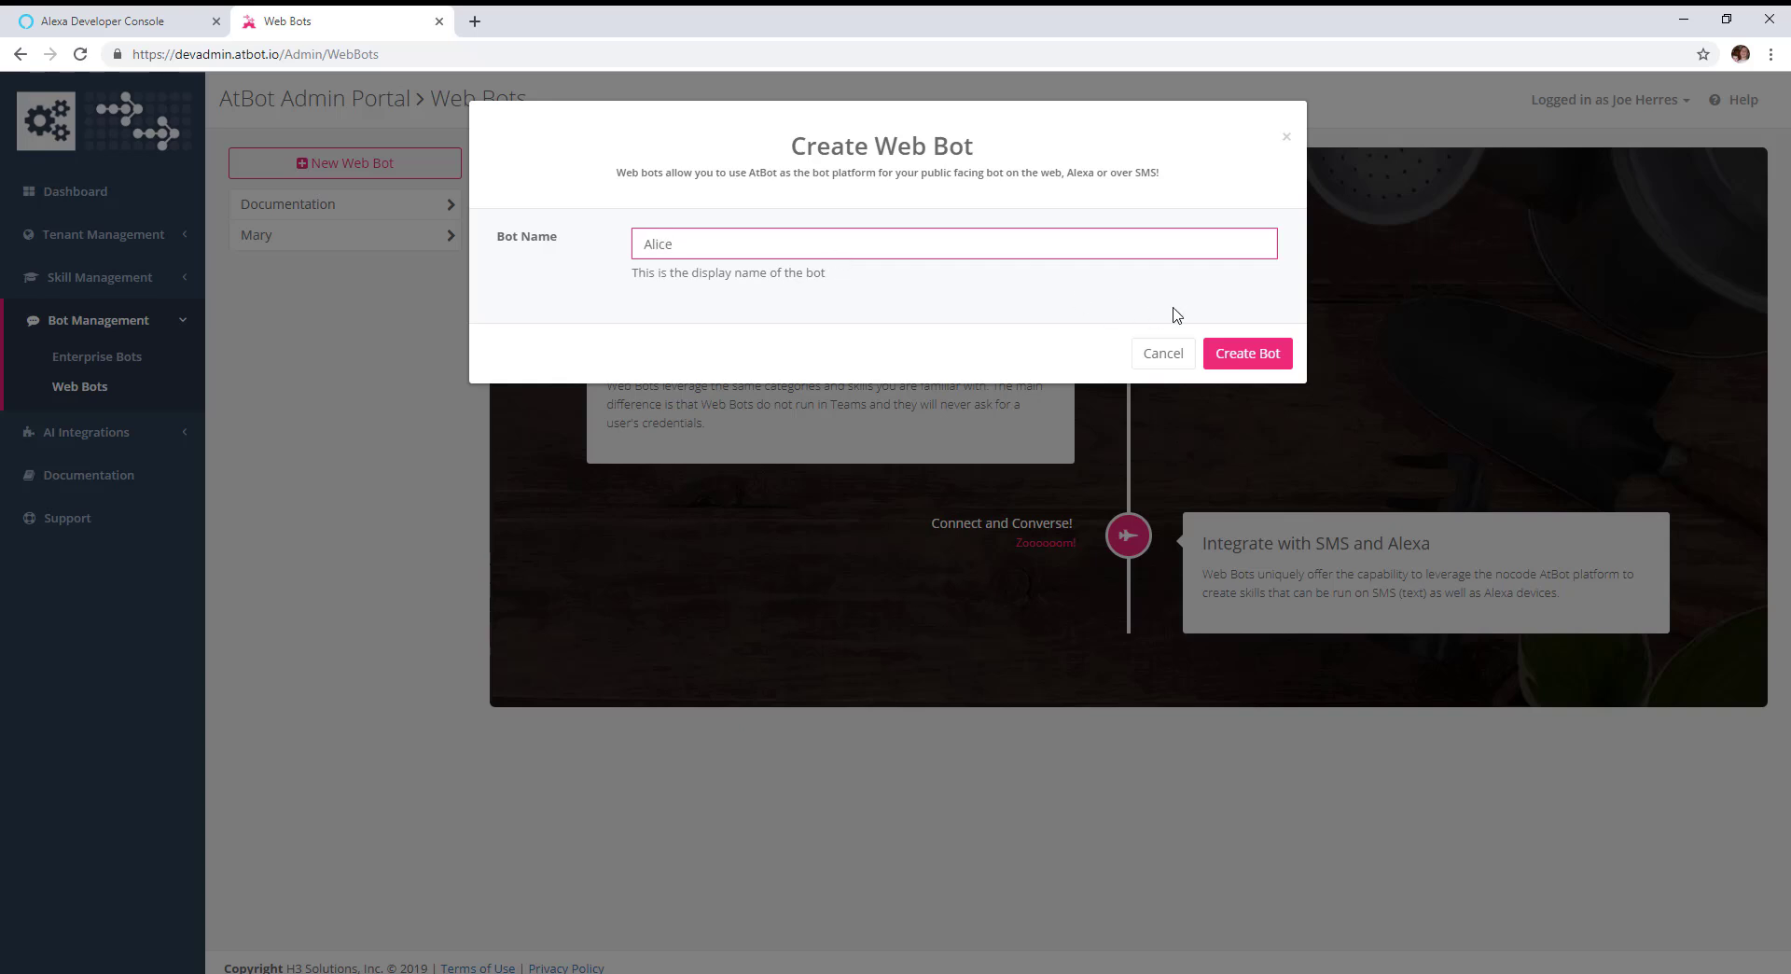
{"action": "left_click", "coordinate": [1250, 354]}
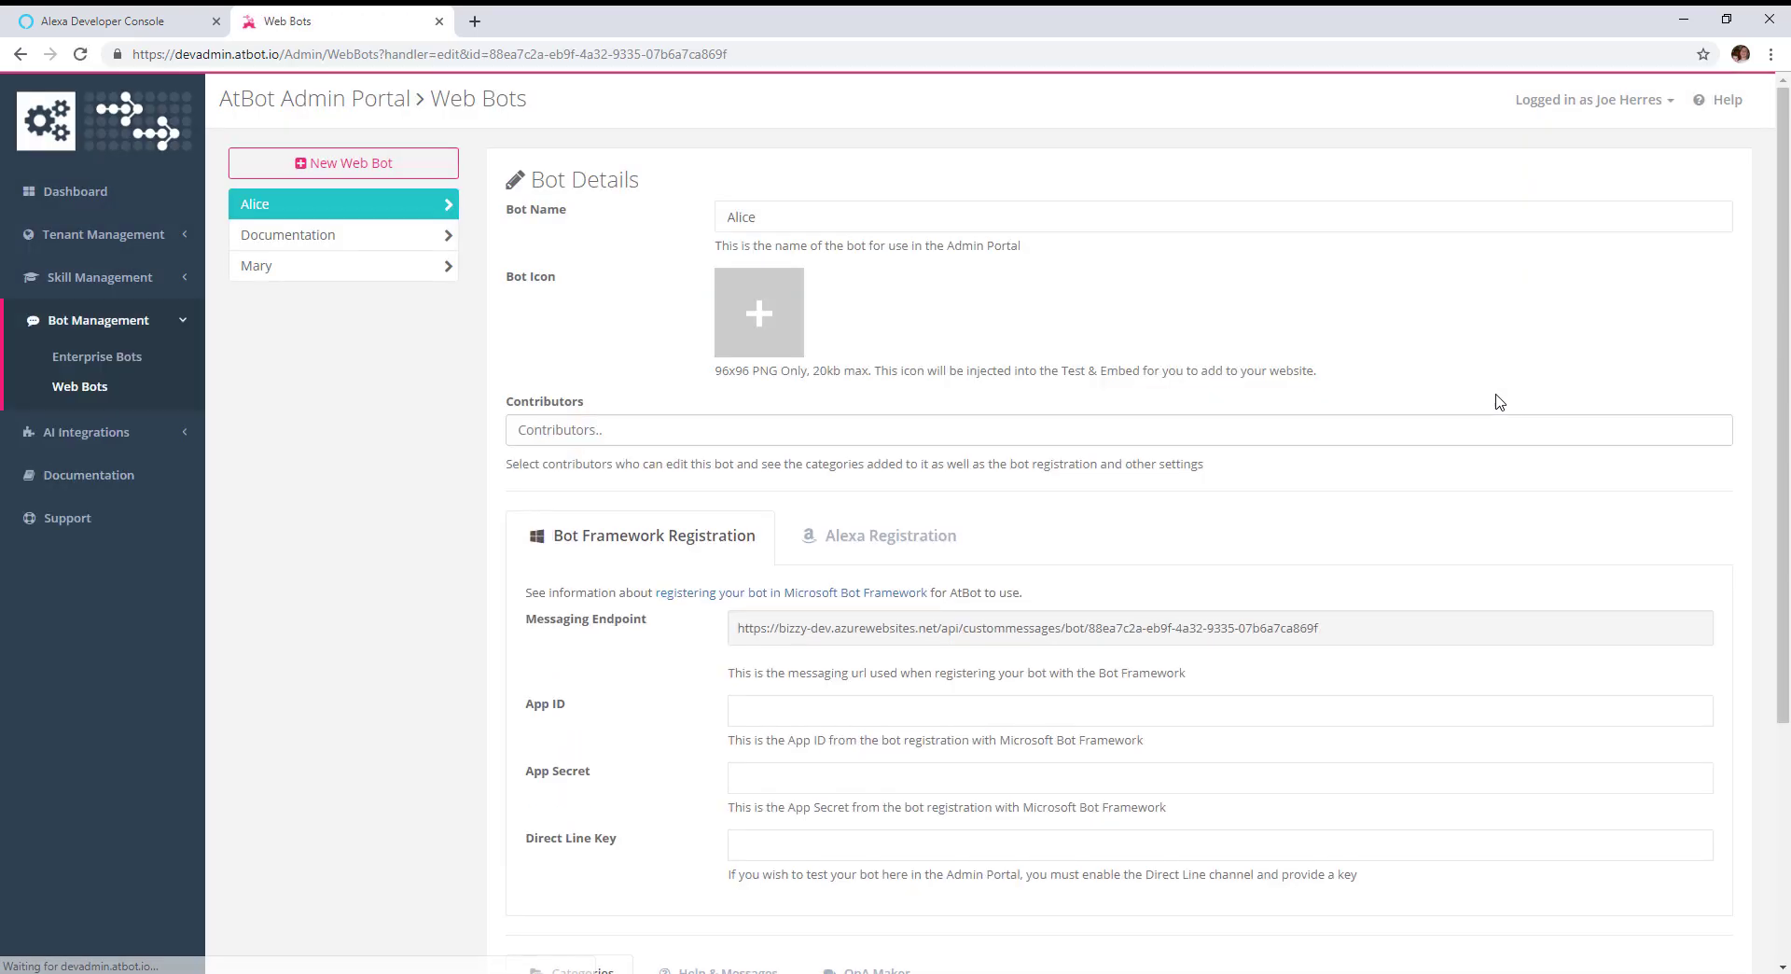
Step: Paste the copied Skill ID as the Alexa Skill Id in the Alice bot's Alexa registration
{"action": "scroll", "coordinate": [1440, 423], "scroll_direction": "down", "scroll_amount": 2}
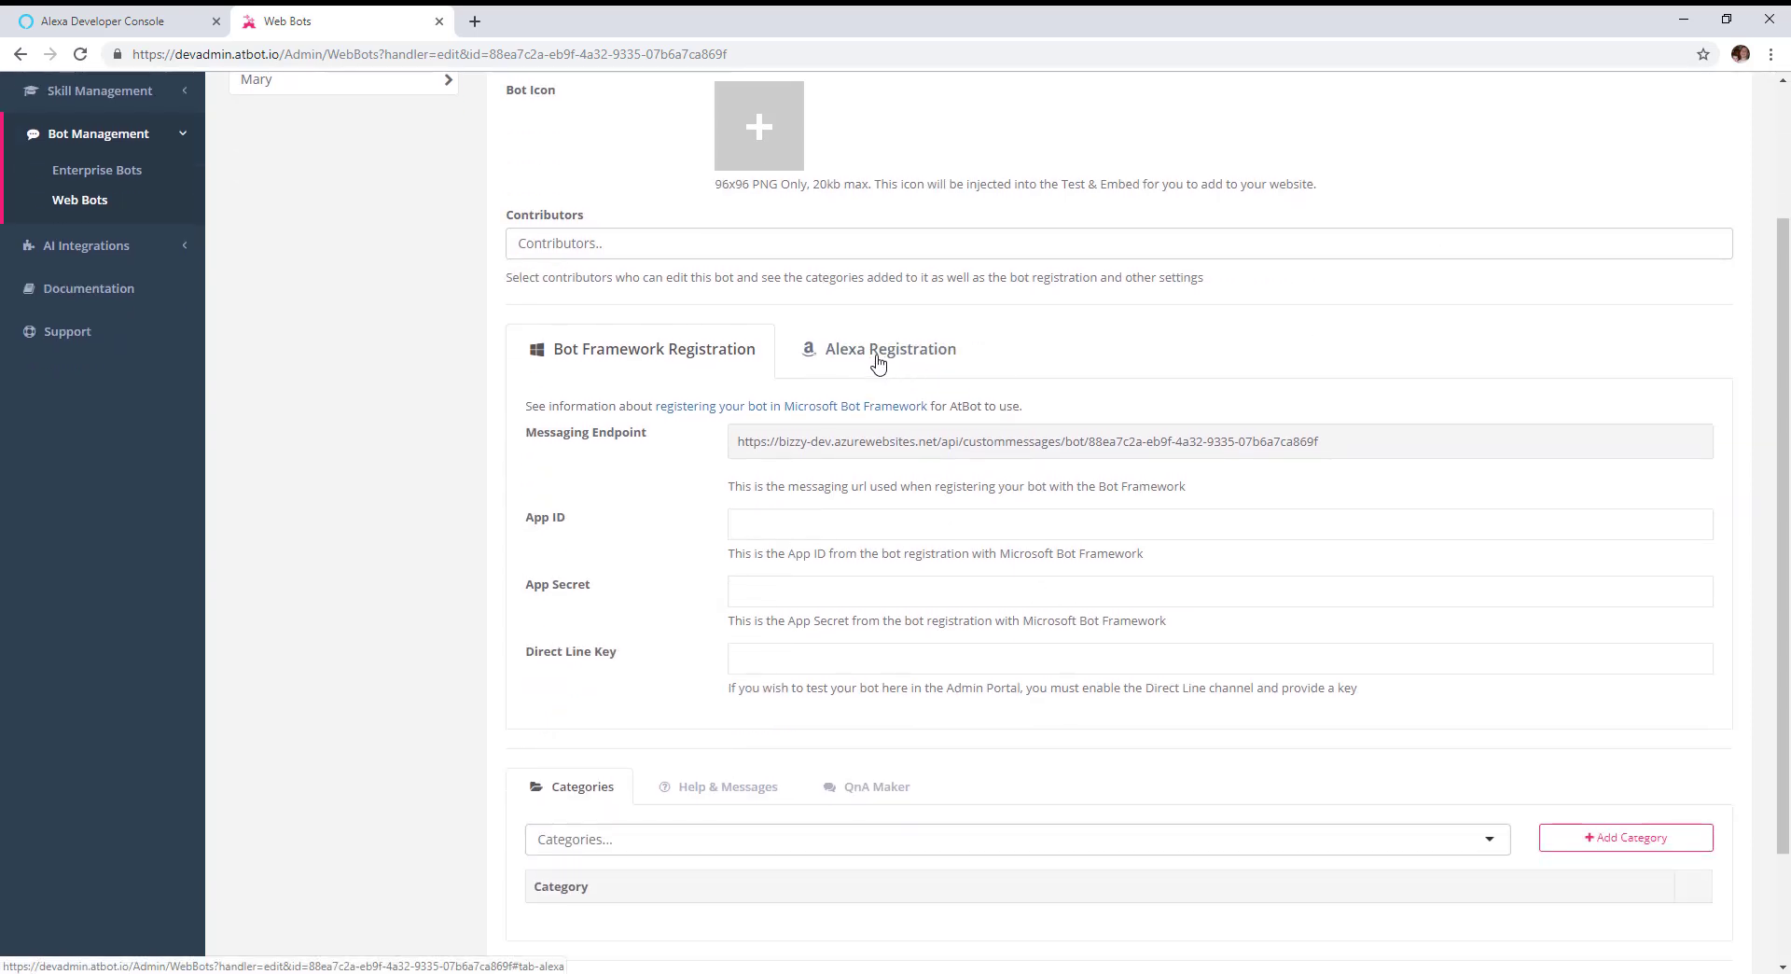
{"action": "left_click", "coordinate": [892, 372]}
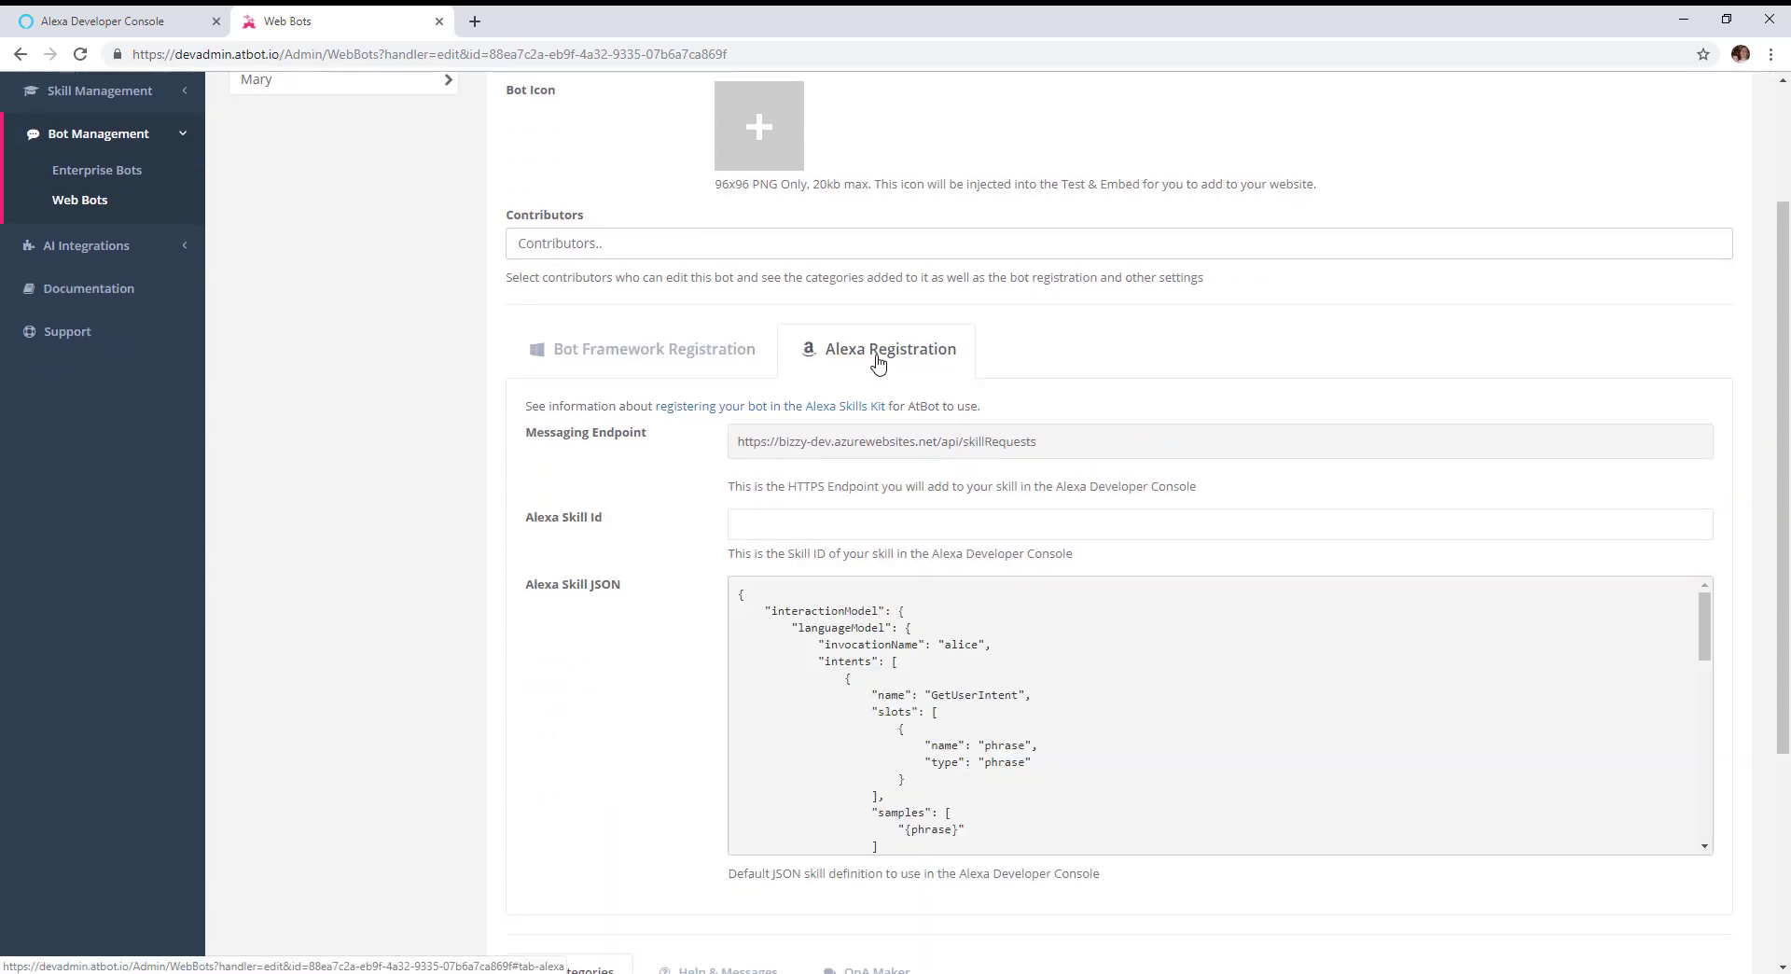
{"action": "left_click", "coordinate": [819, 523]}
{"action": "key", "text": "ctrl+v"}
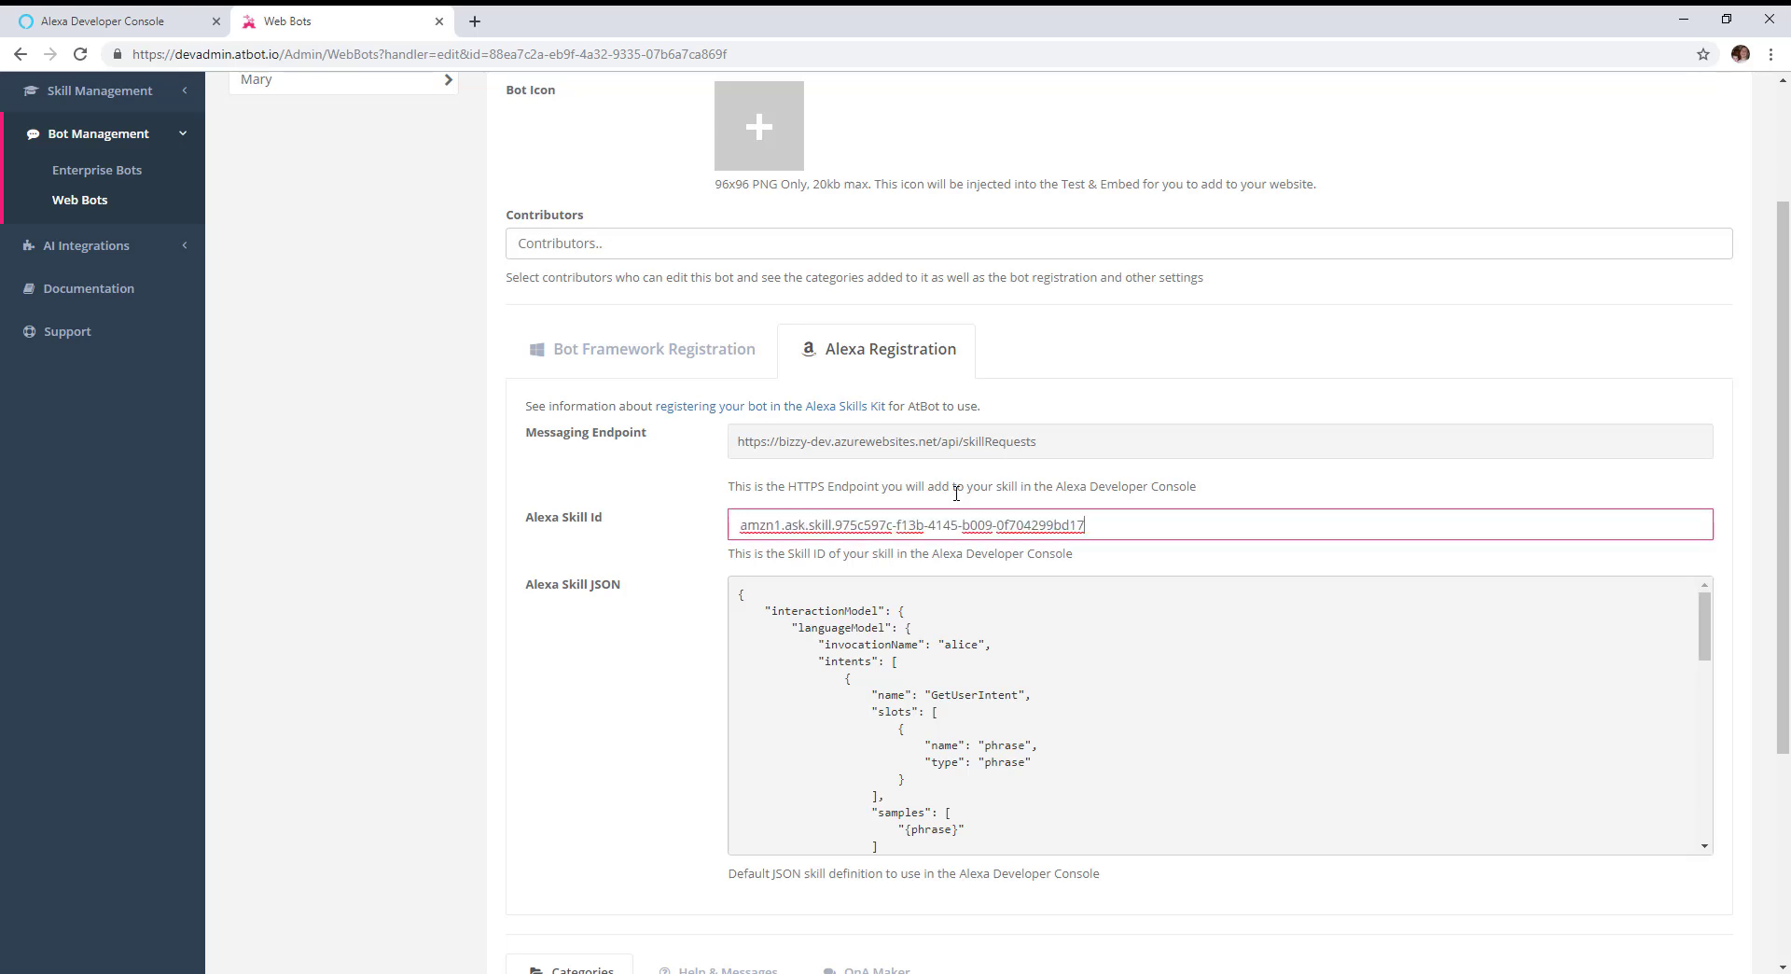
Step: Copy the messaging endpoint URL from the Alexa registration and save the Alice bot
{"action": "left_click_drag", "start_coordinate": [1061, 445], "coordinate": [736, 442]}
{"action": "right_click", "coordinate": [814, 441]}
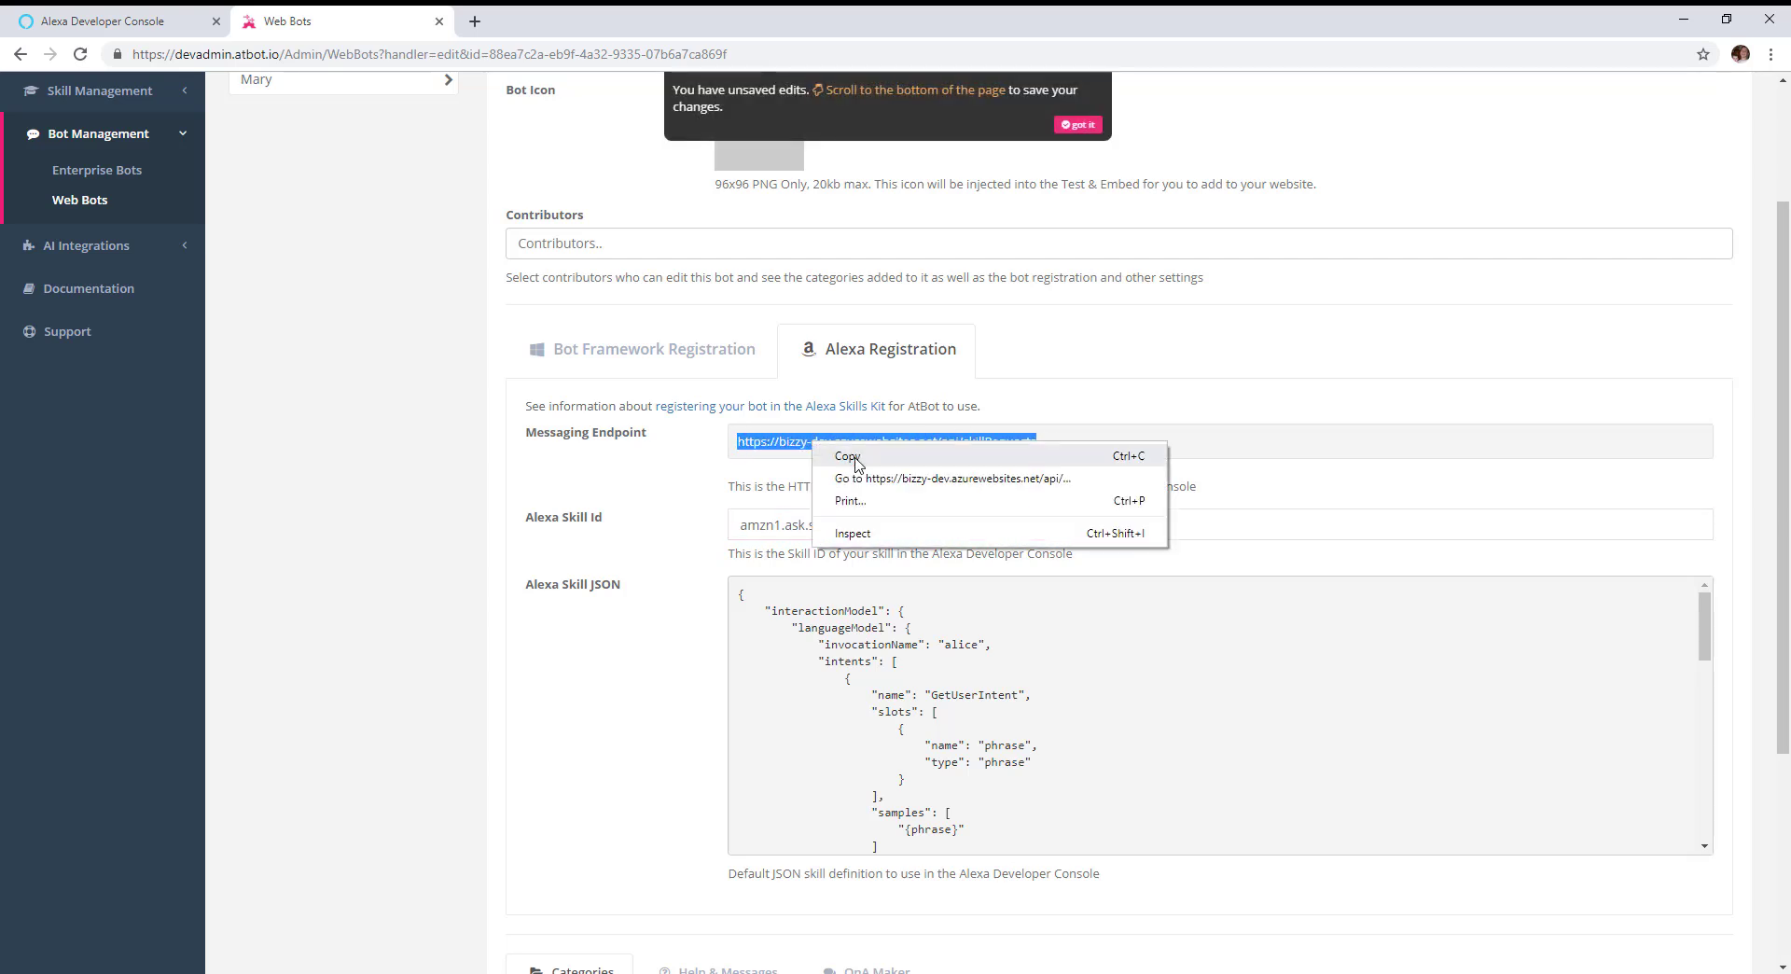
{"action": "left_click", "coordinate": [854, 453]}
{"action": "scroll", "coordinate": [1492, 653], "scroll_direction": "down", "scroll_amount": 5}
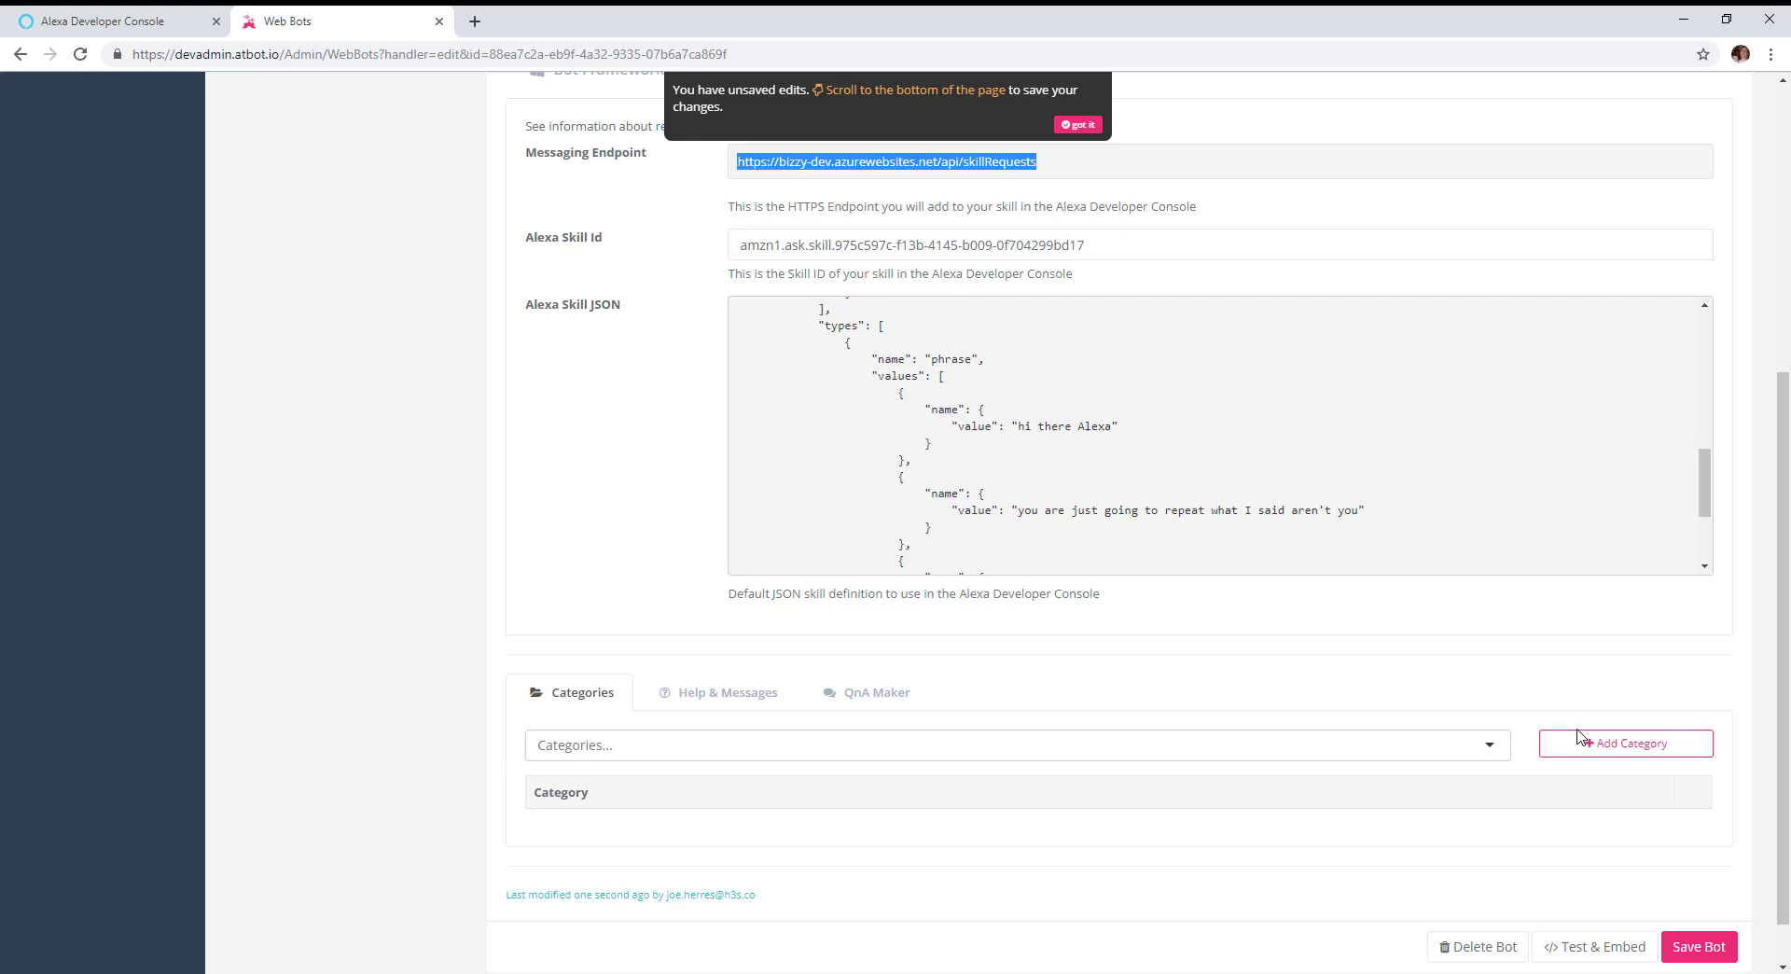
{"action": "left_click", "coordinate": [1713, 953]}
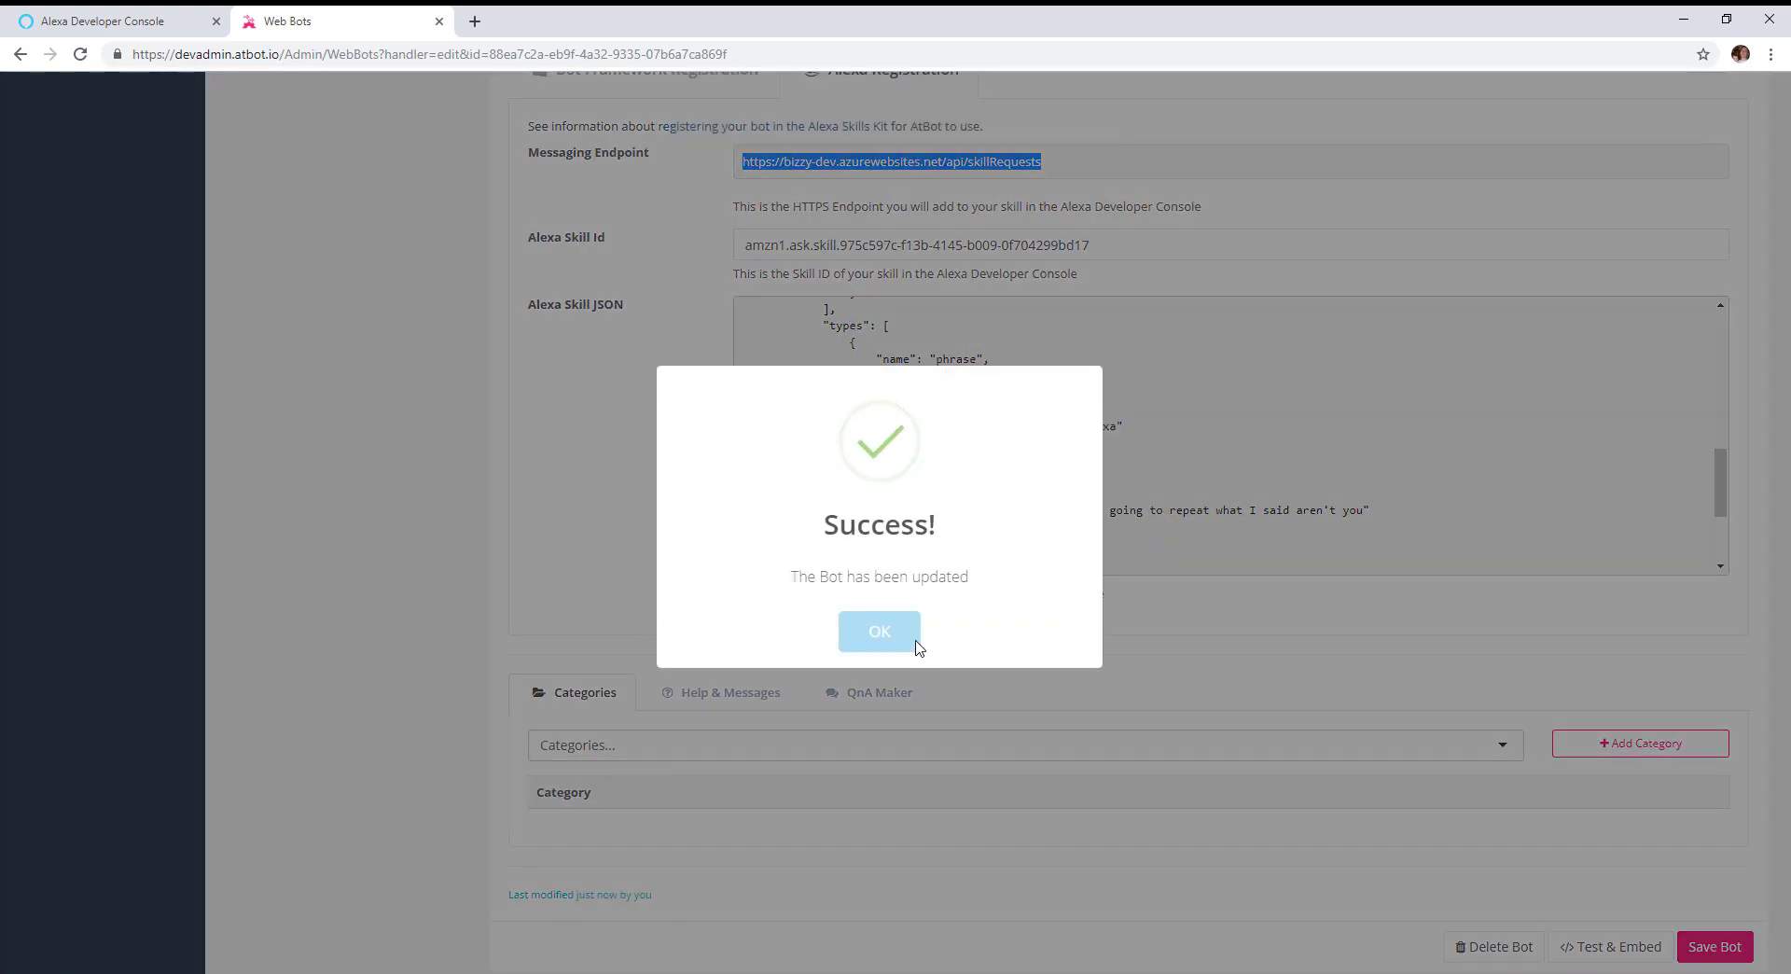
{"action": "left_click", "coordinate": [870, 642]}
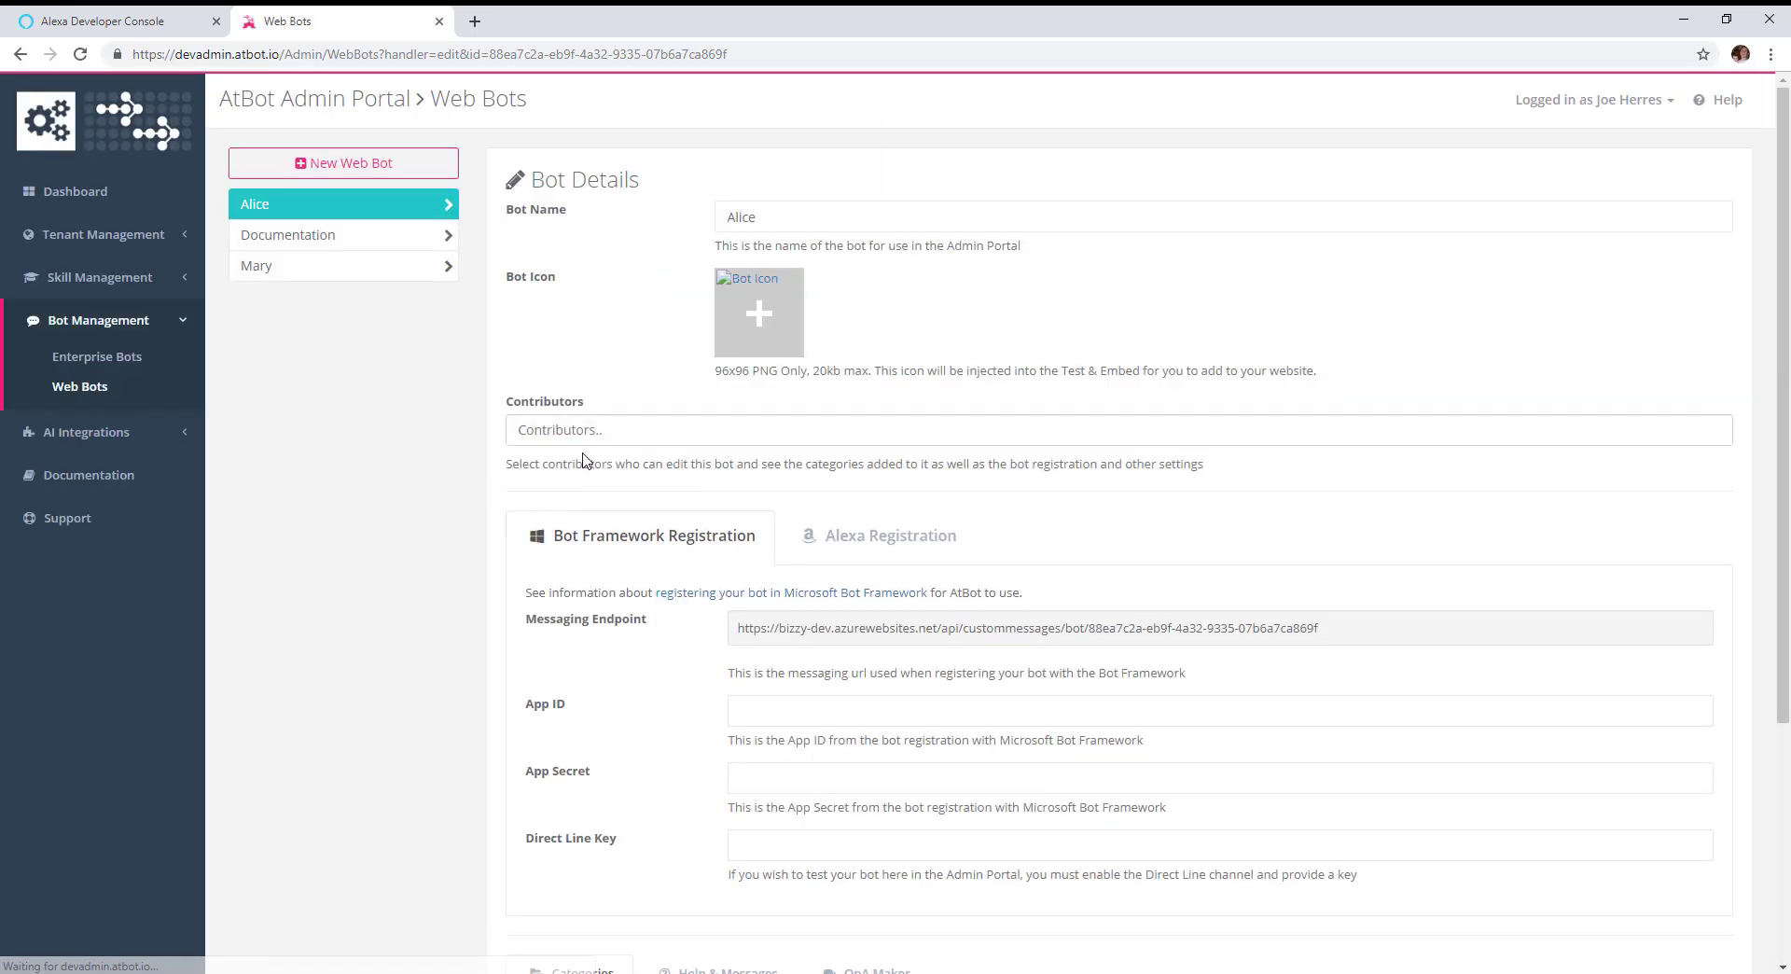
Step: Switch to the Alexa Developer Console and set the Alice skill's endpoint to HTTPS with the copied messaging URL as Default Region
{"action": "left_click", "coordinate": [77, 33]}
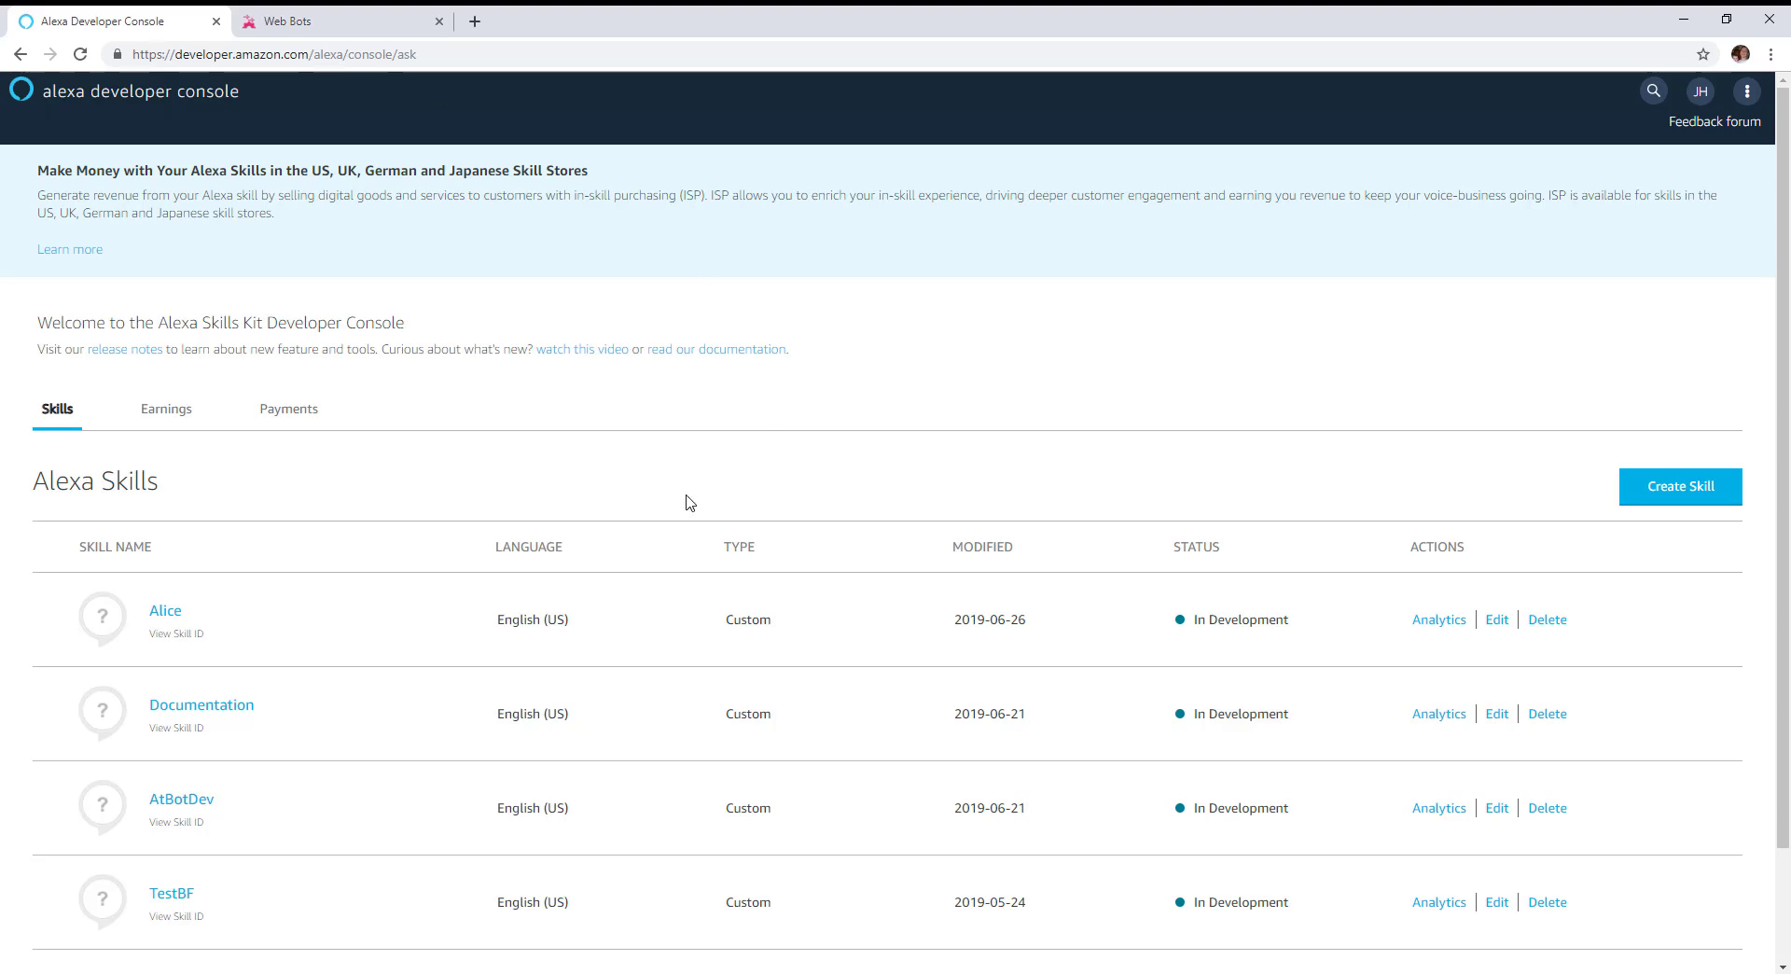
{"action": "left_click", "coordinate": [163, 611]}
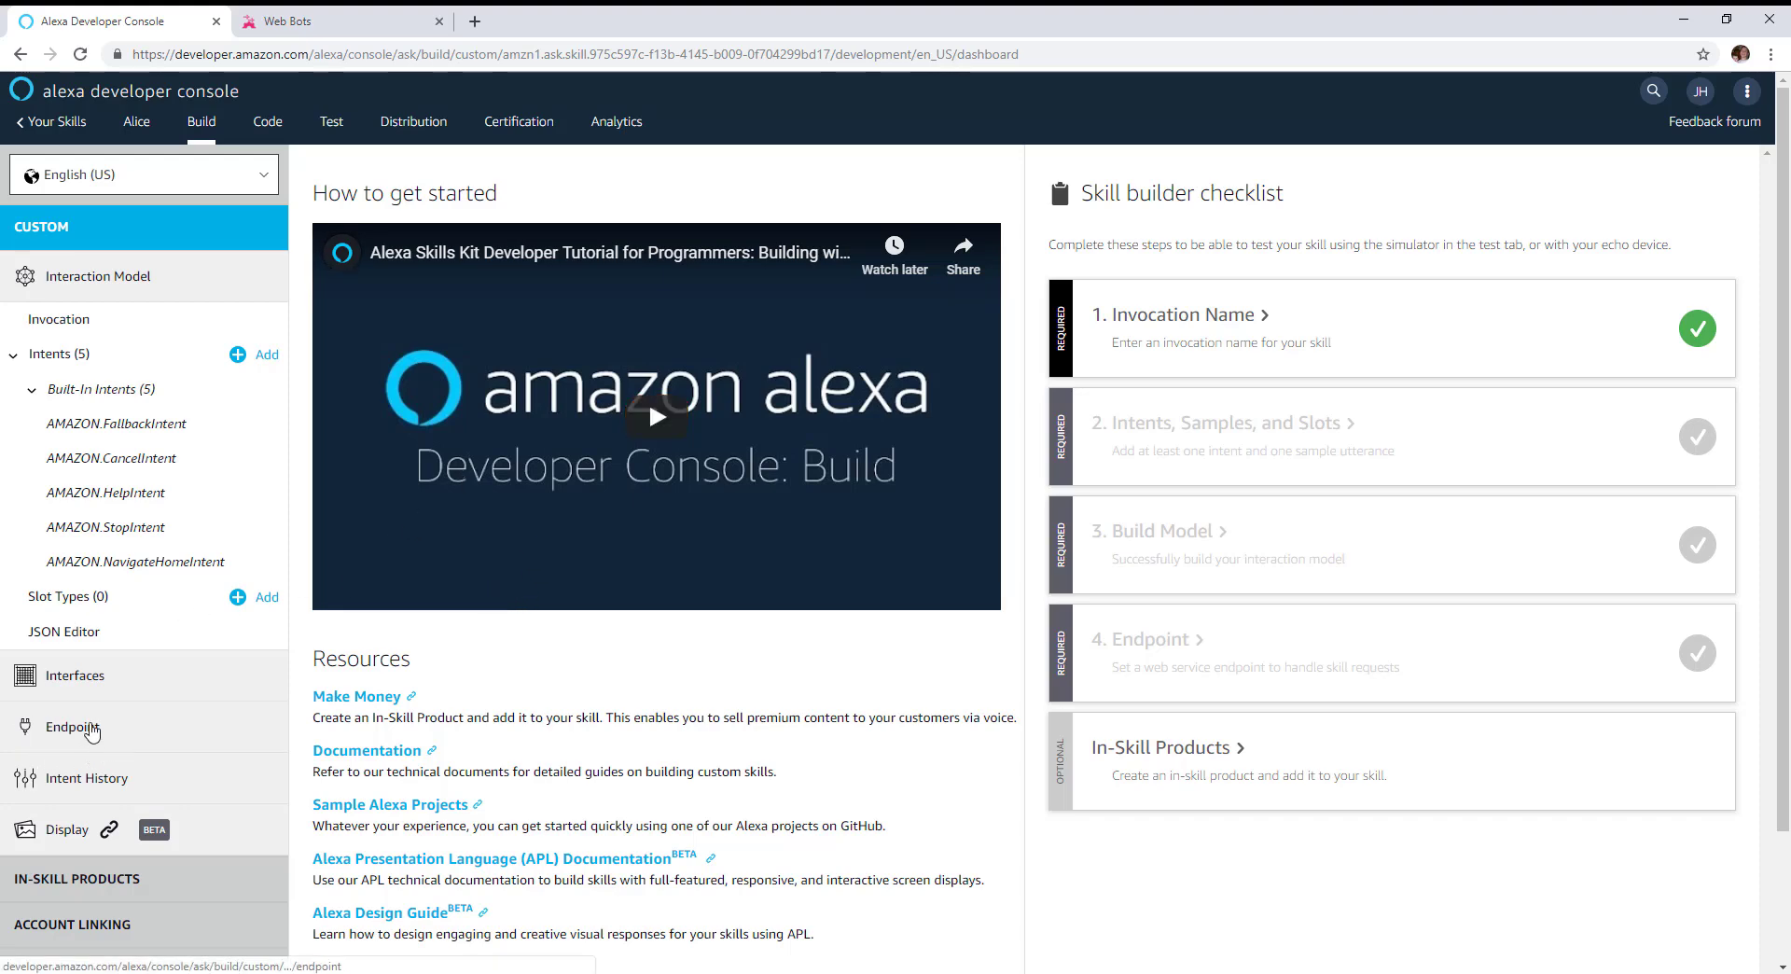
{"action": "left_click", "coordinate": [70, 730]}
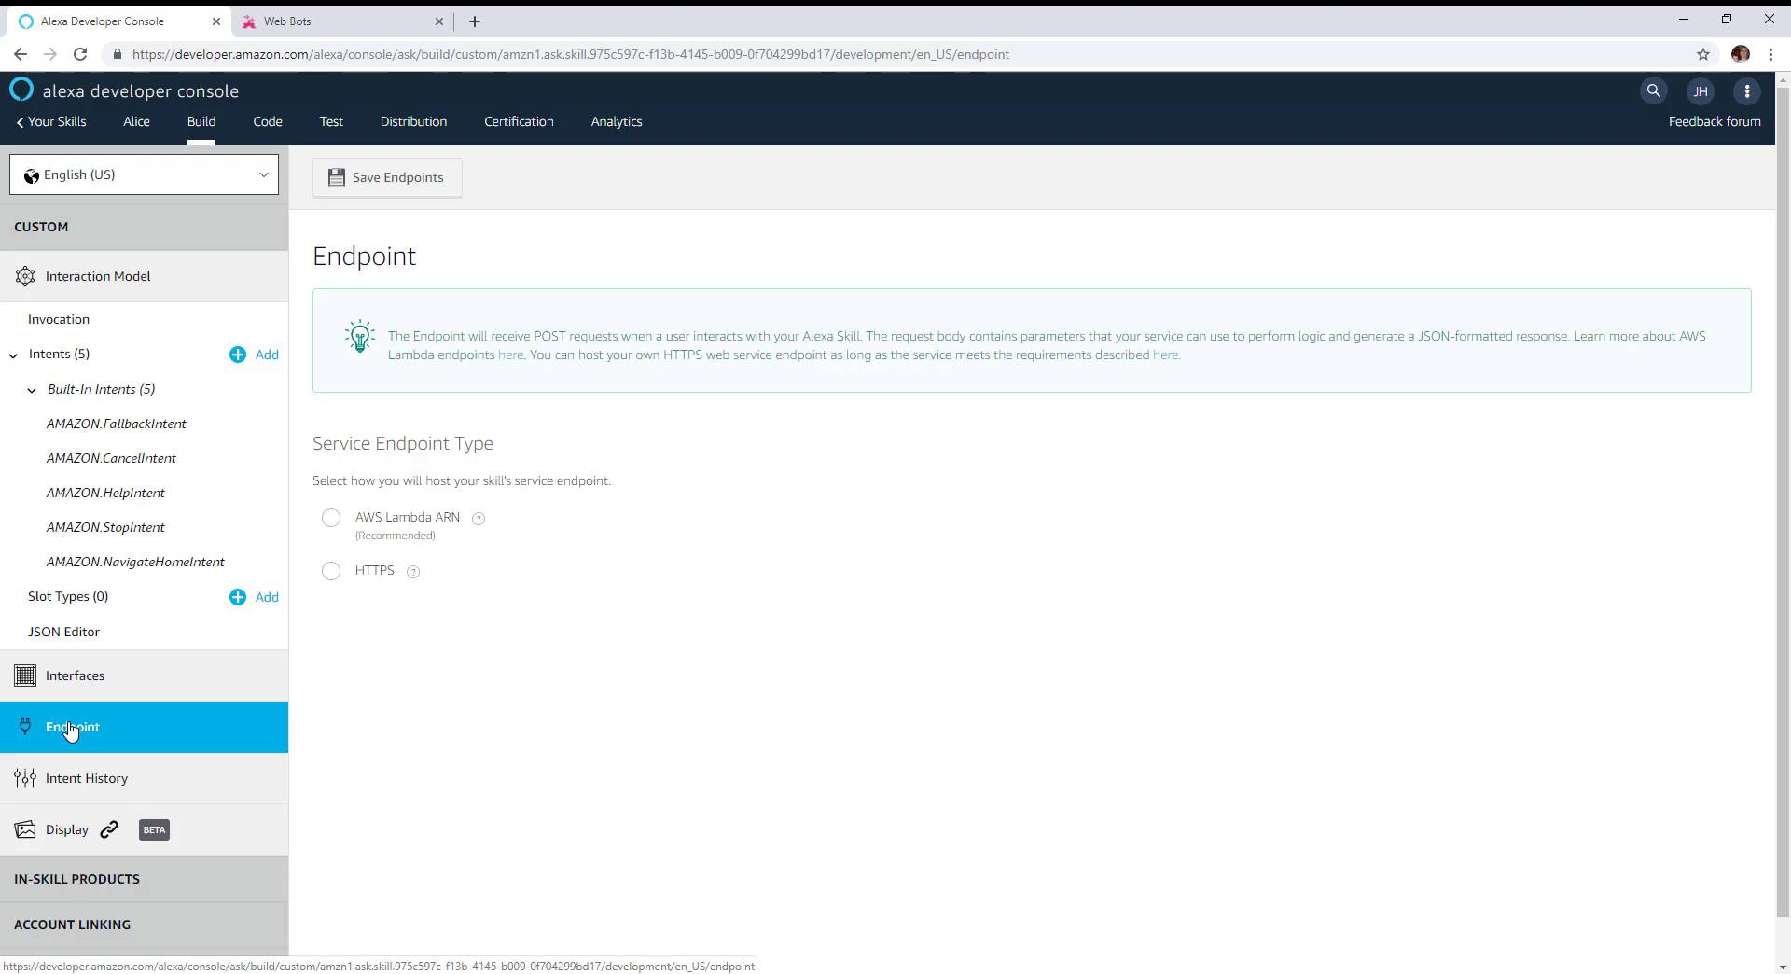
{"action": "left_click", "coordinate": [332, 576]}
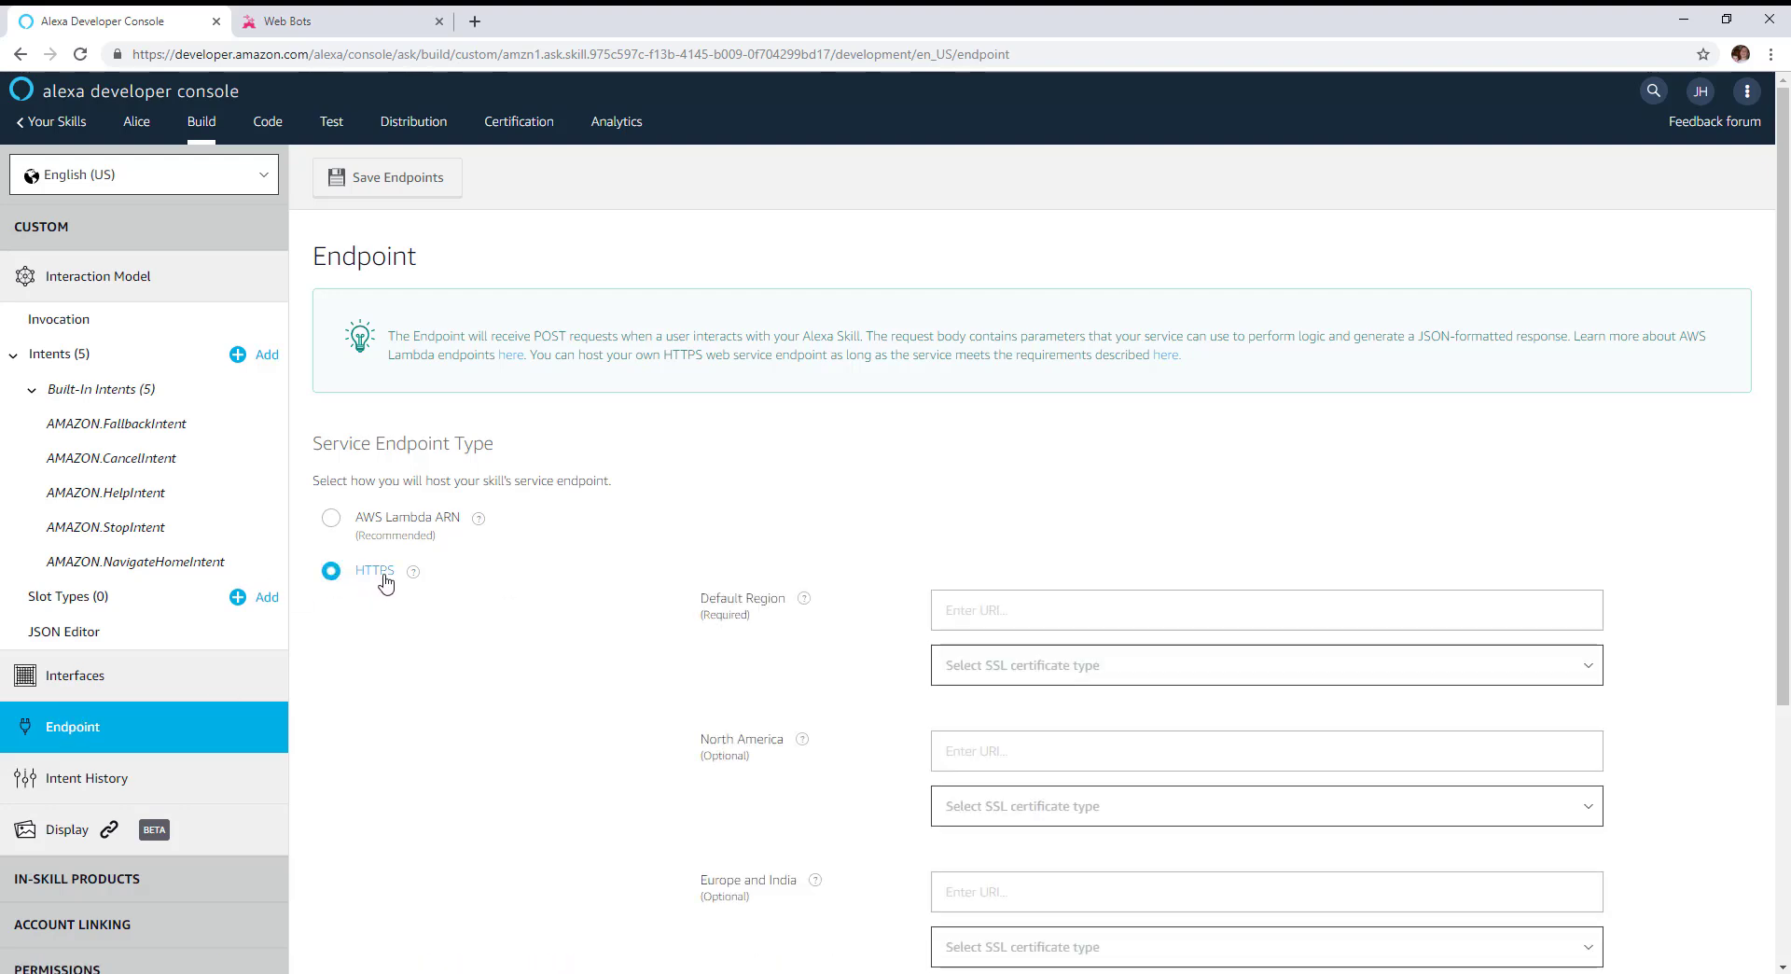
{"action": "left_click", "coordinate": [1019, 616]}
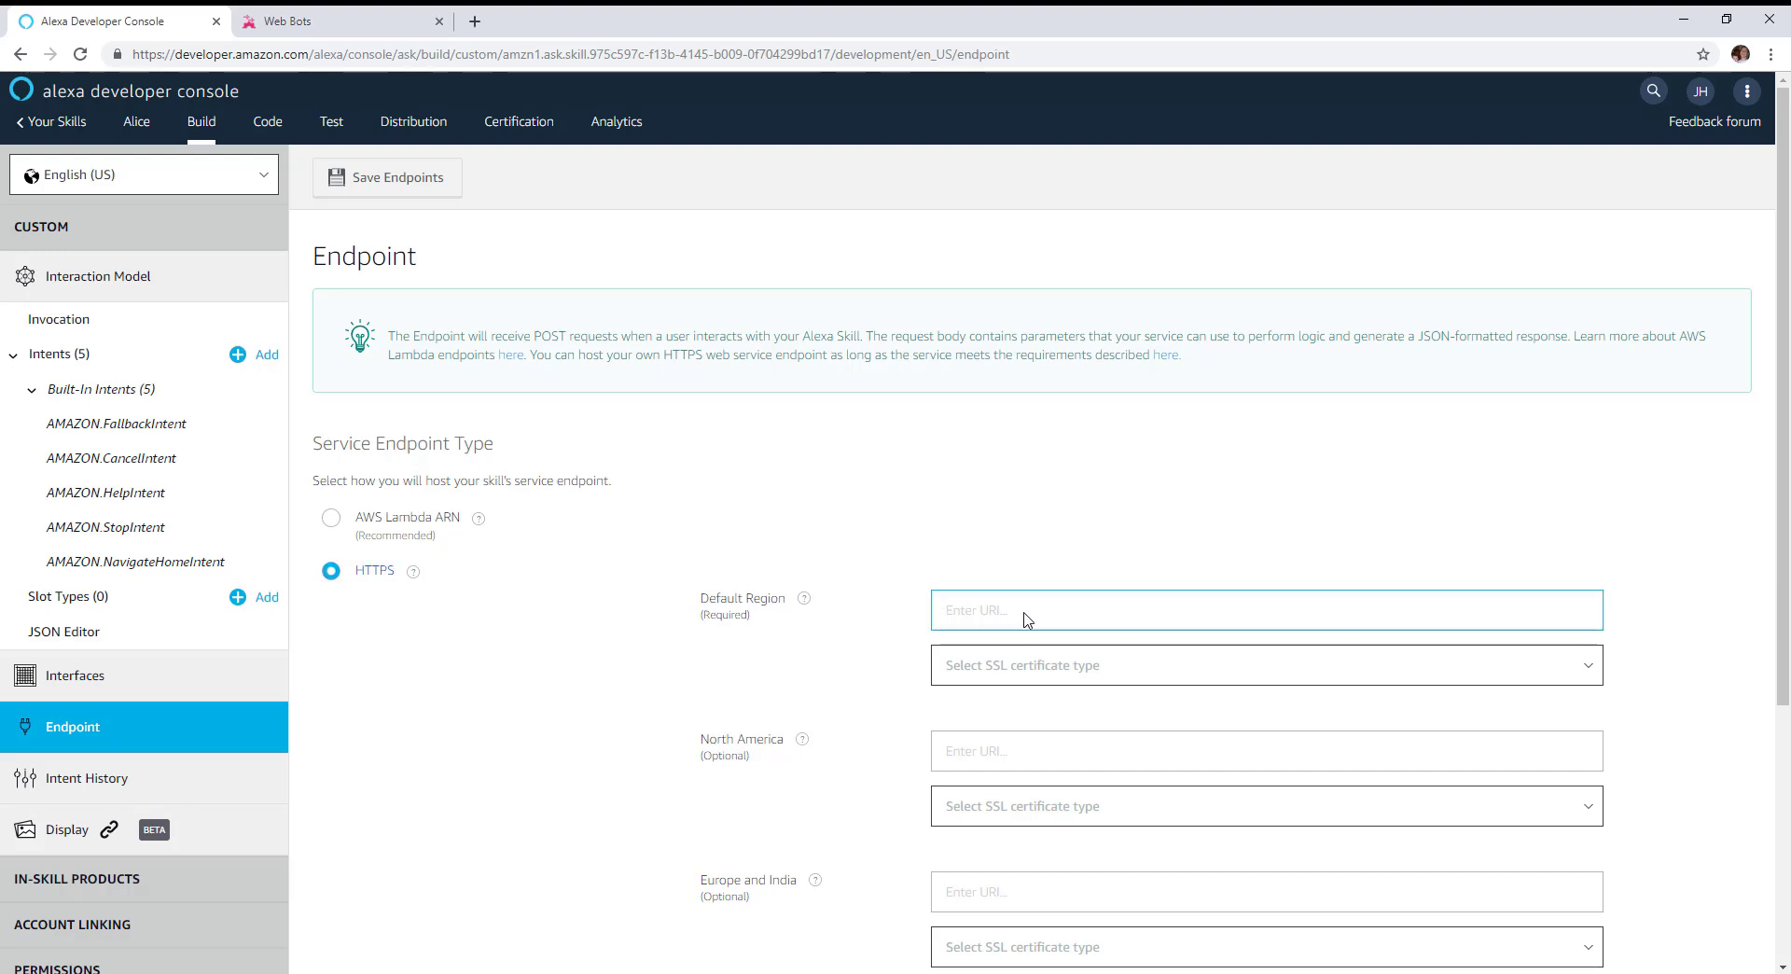
{"action": "key", "text": "ctrl+v"}
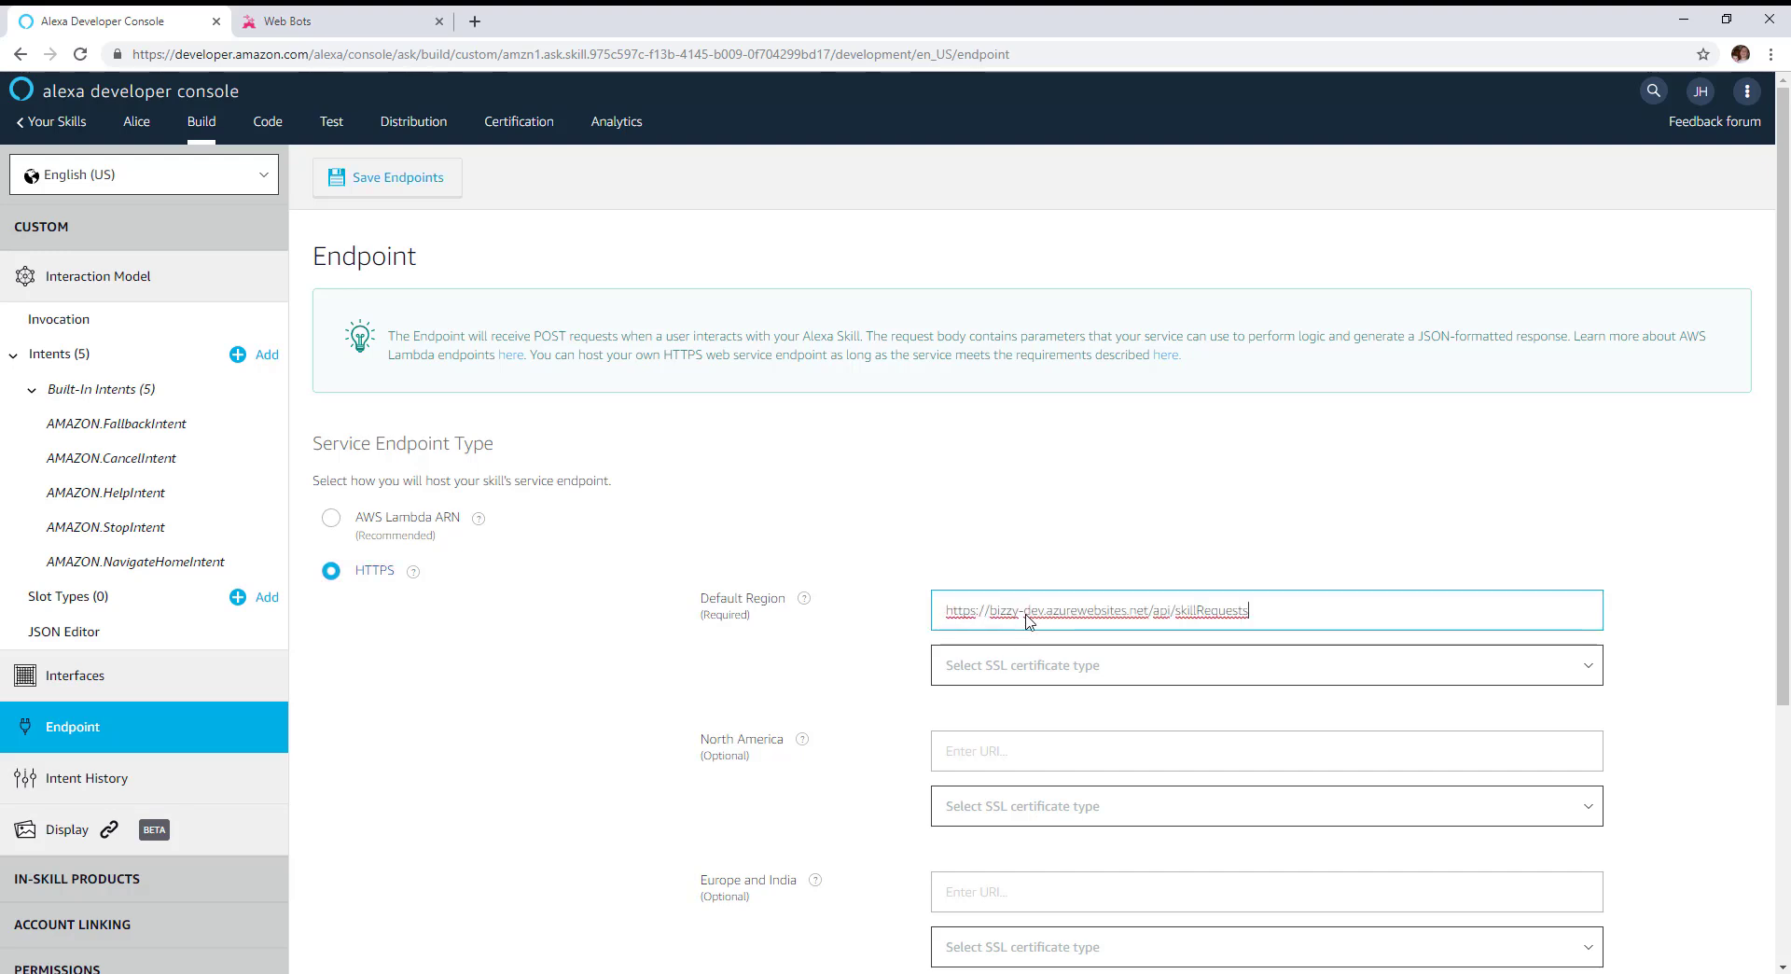
Step: Set the Default Region's SSL certificate type to the sub-domain with a wildcard certificate option and save the endpoints
{"action": "left_click", "coordinate": [1128, 673]}
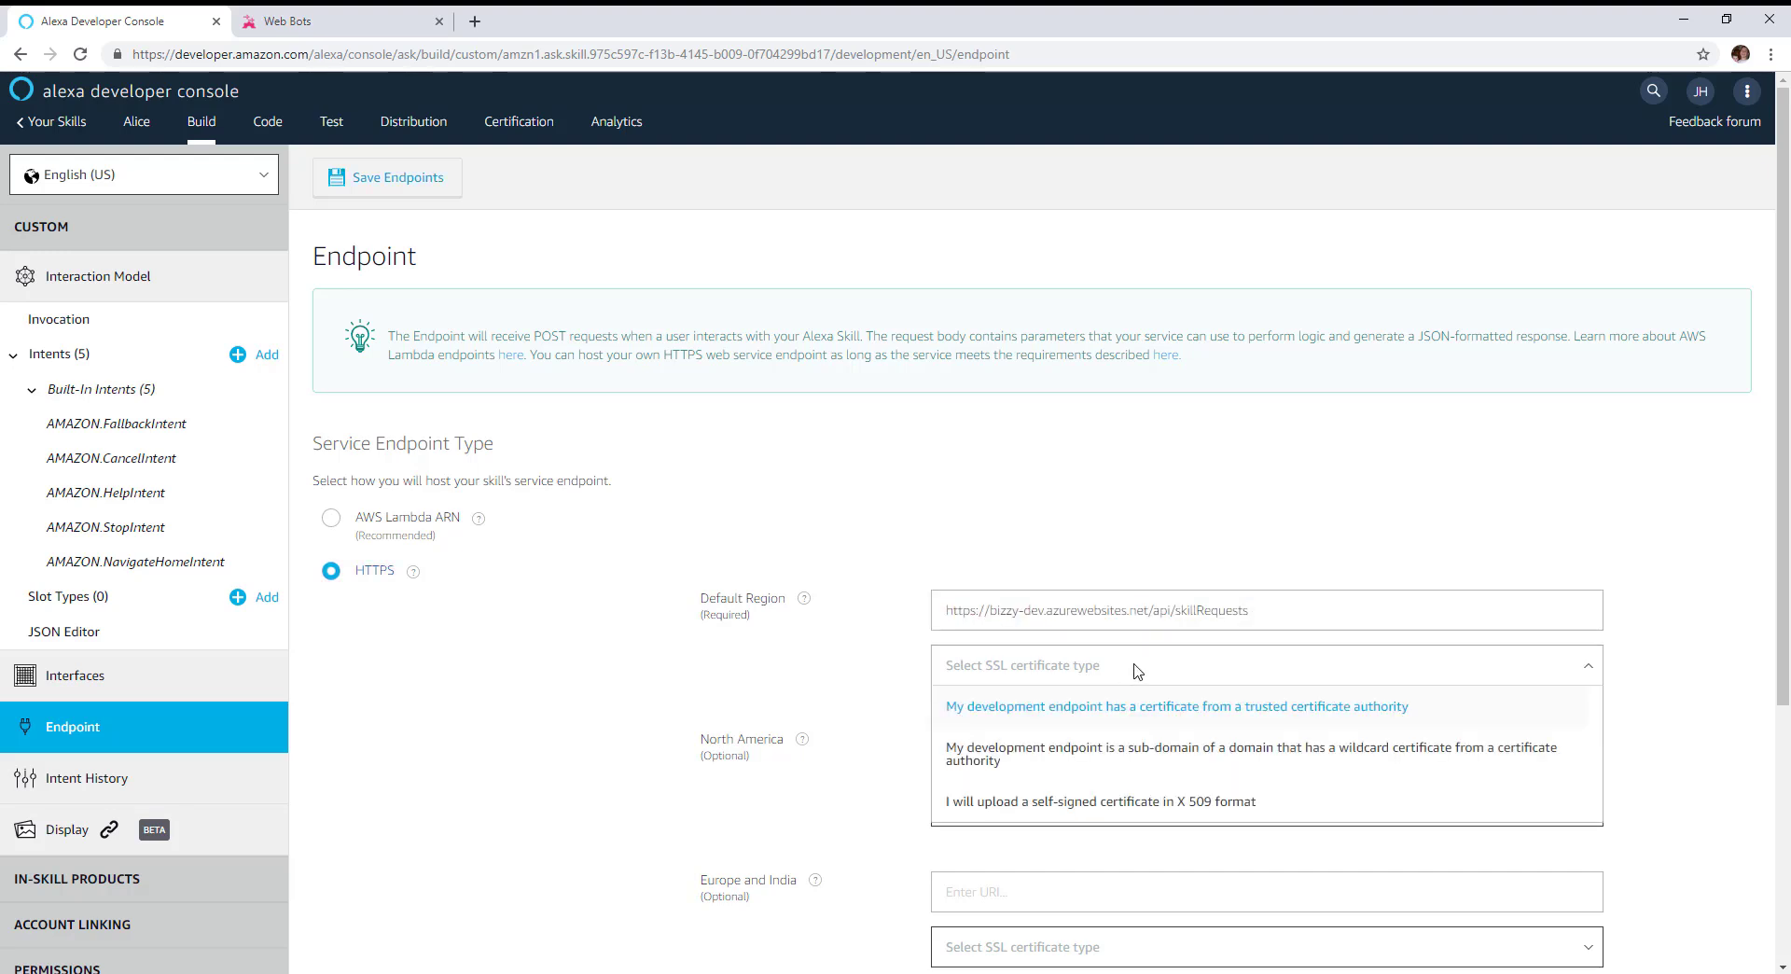
{"action": "left_click", "coordinate": [1034, 757]}
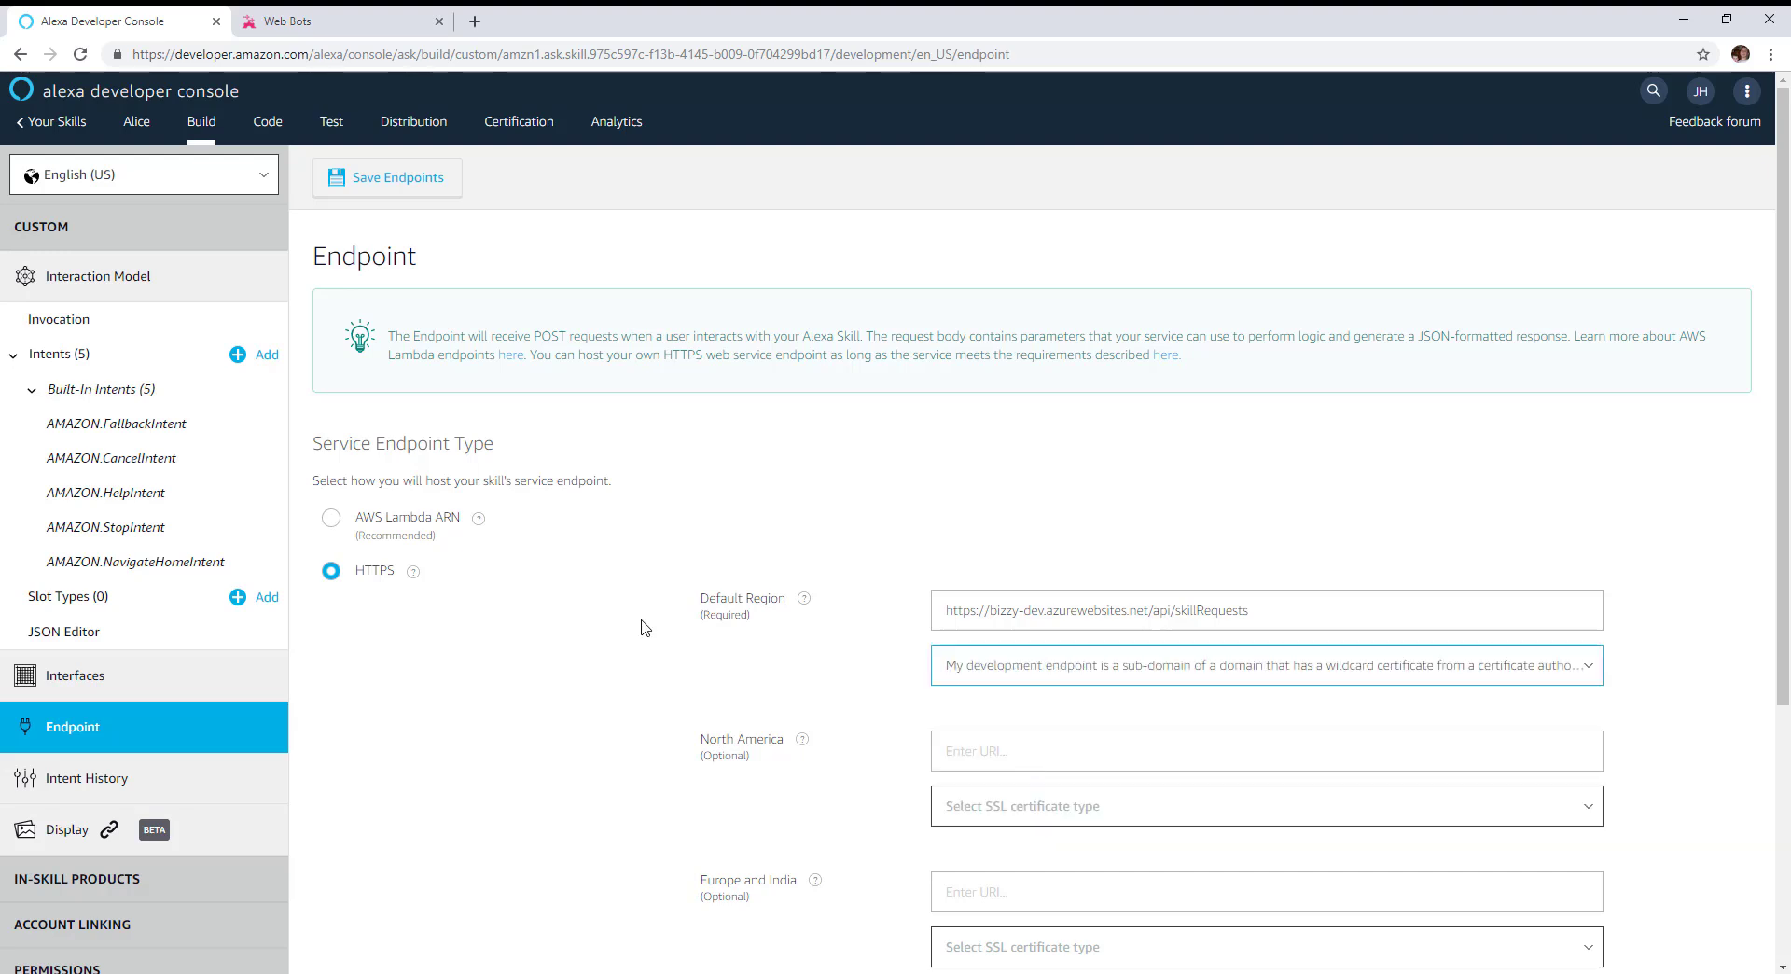
{"action": "left_click", "coordinate": [379, 186]}
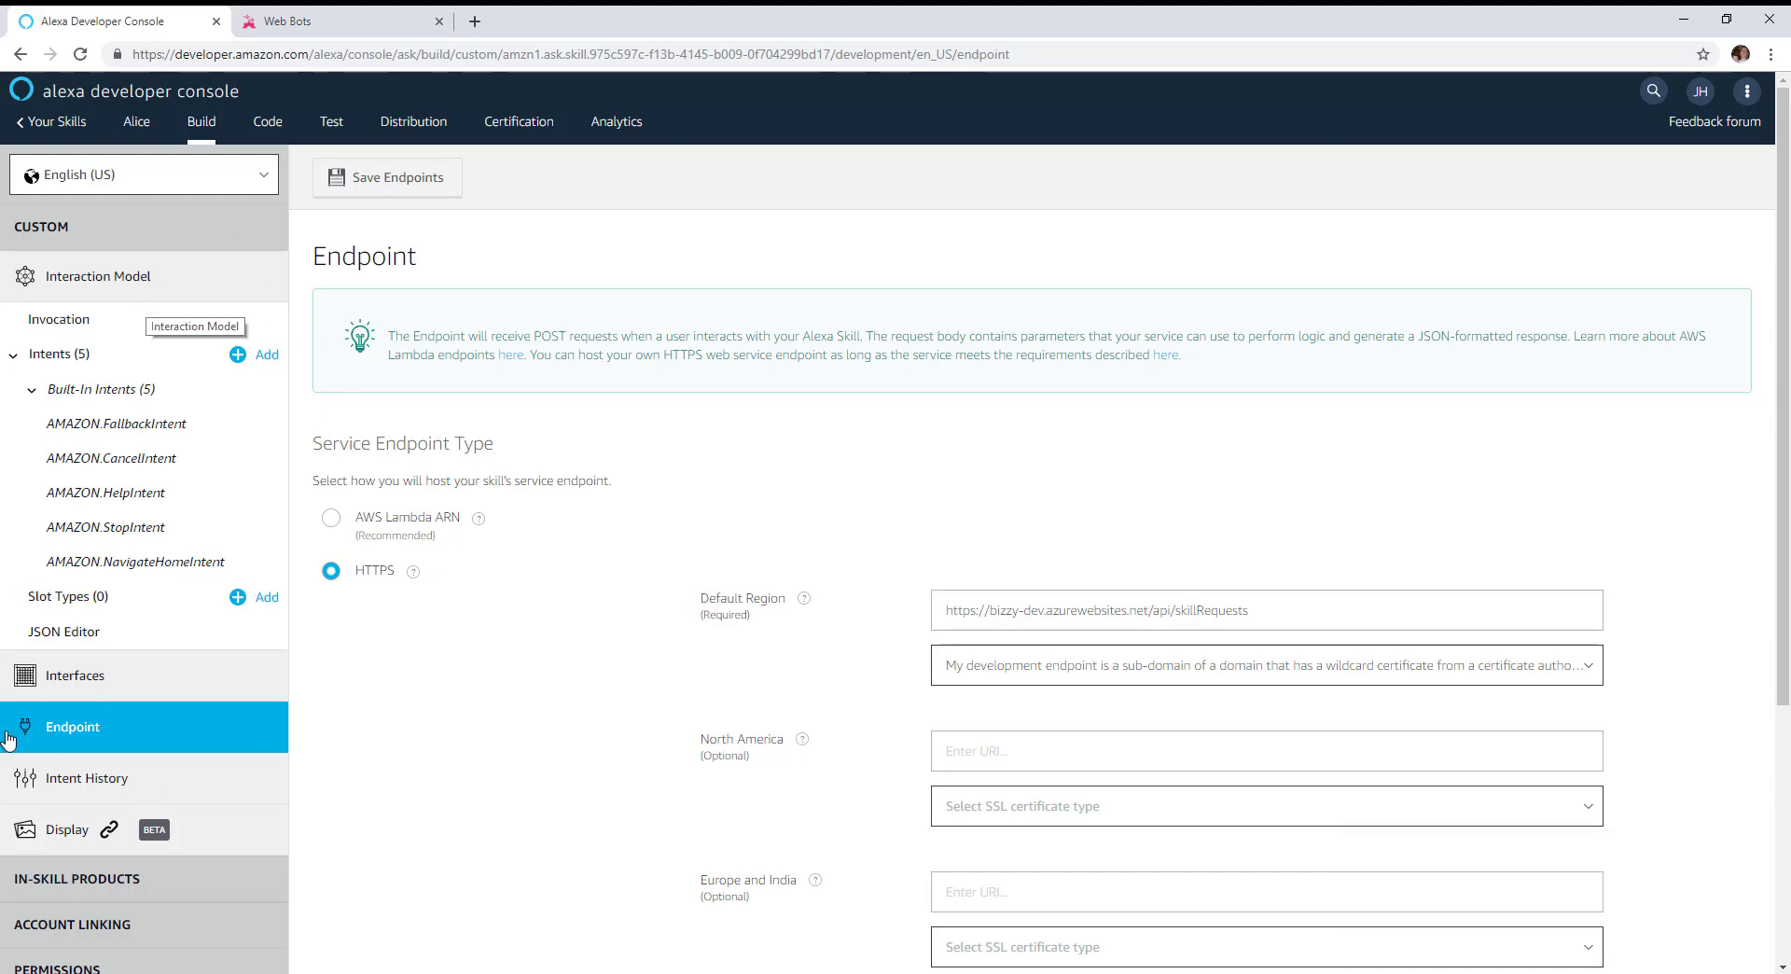
Step: Enable the Alexa Presentation Language interface for the Alice skill and save the interfaces
{"action": "left_click", "coordinate": [80, 677]}
{"action": "scroll", "coordinate": [597, 707], "scroll_direction": "down", "scroll_amount": 2}
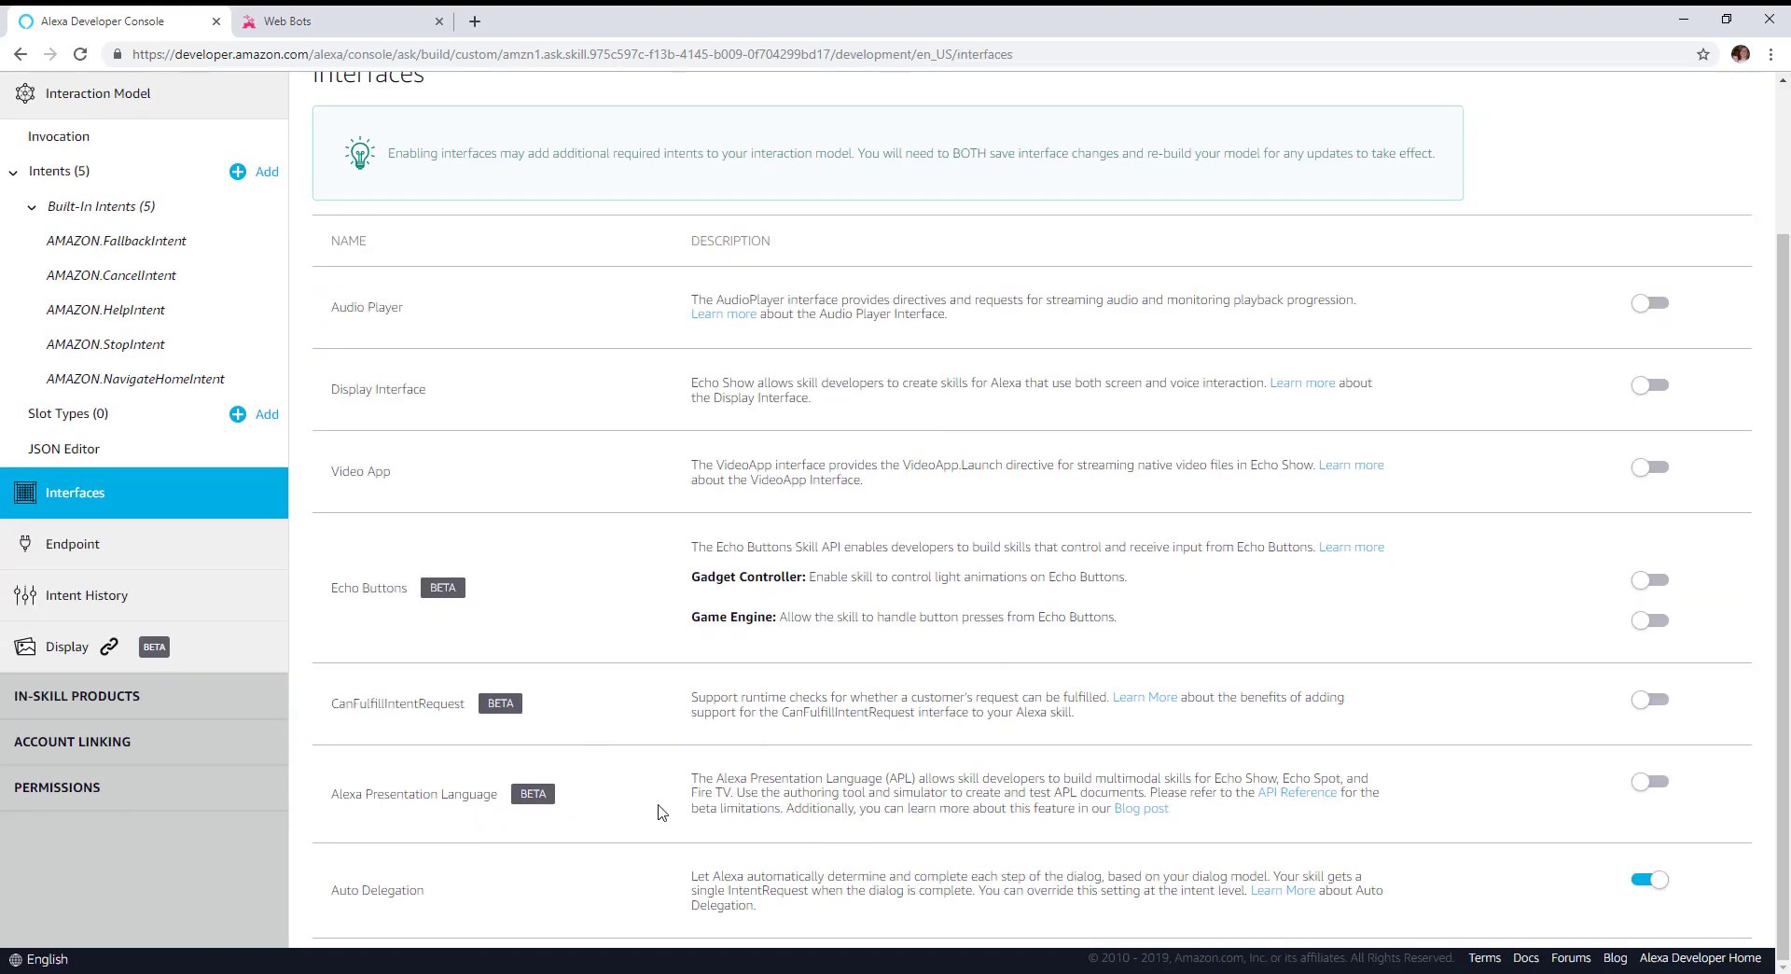
{"action": "left_click", "coordinate": [1647, 782]}
{"action": "scroll", "coordinate": [711, 779], "scroll_direction": "up", "scroll_amount": 2}
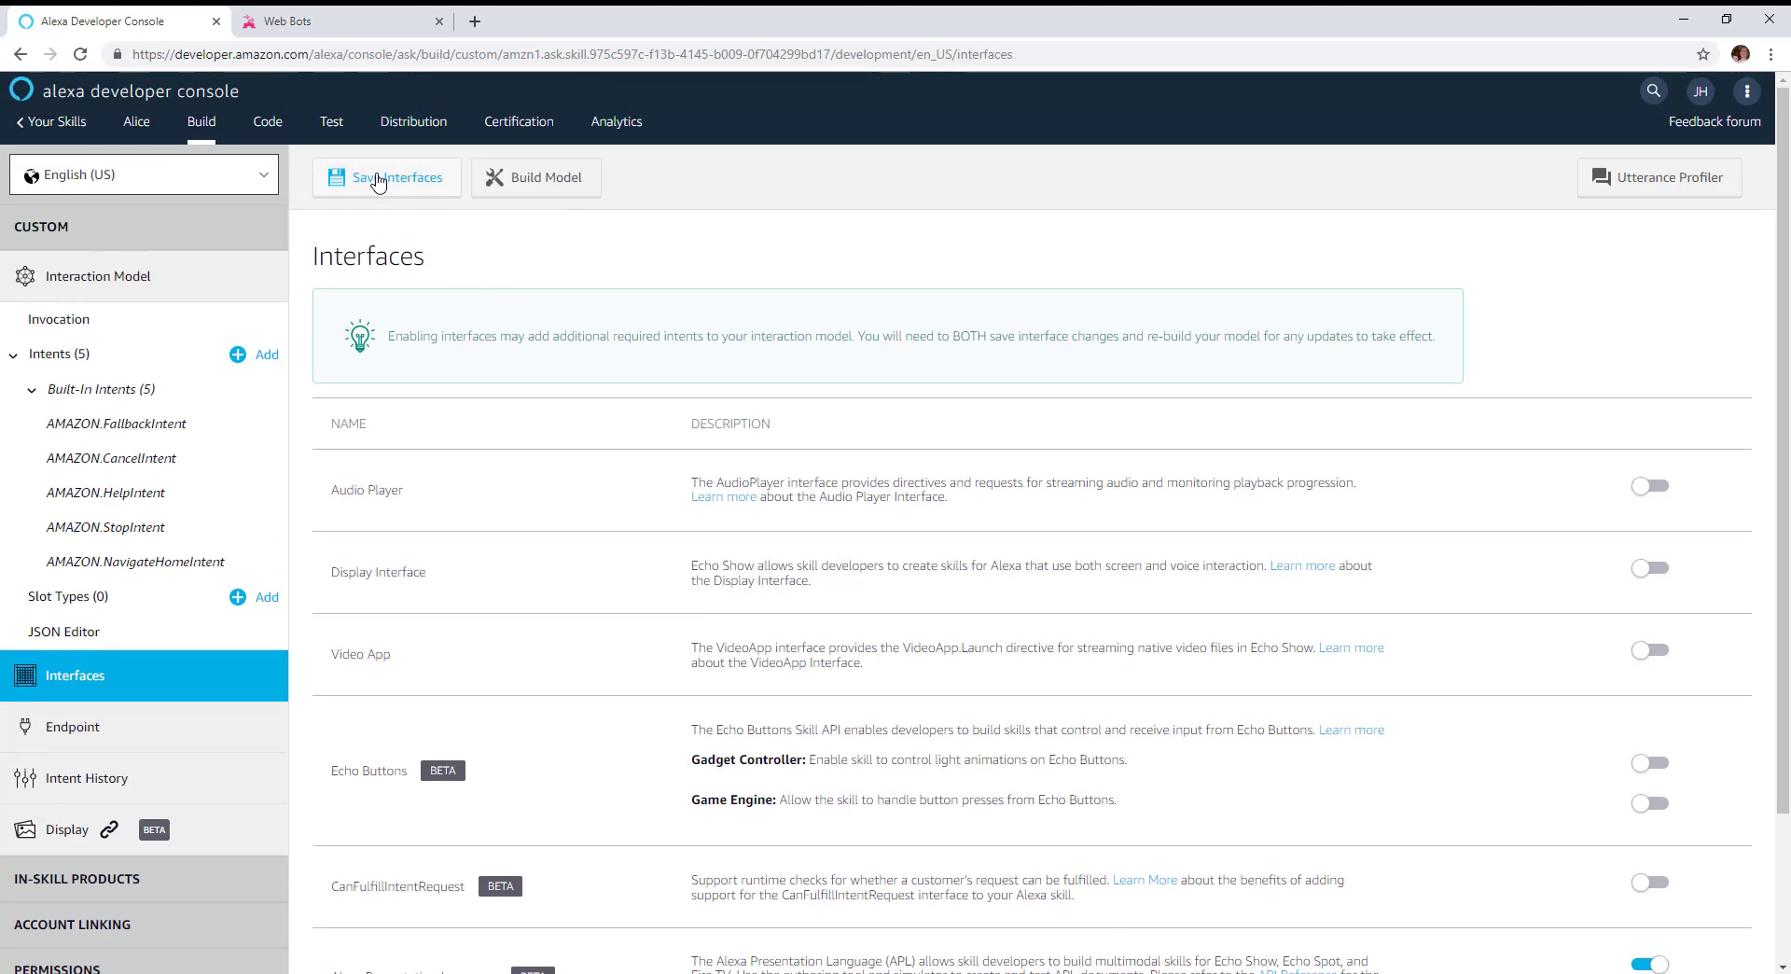
{"action": "left_click", "coordinate": [378, 180]}
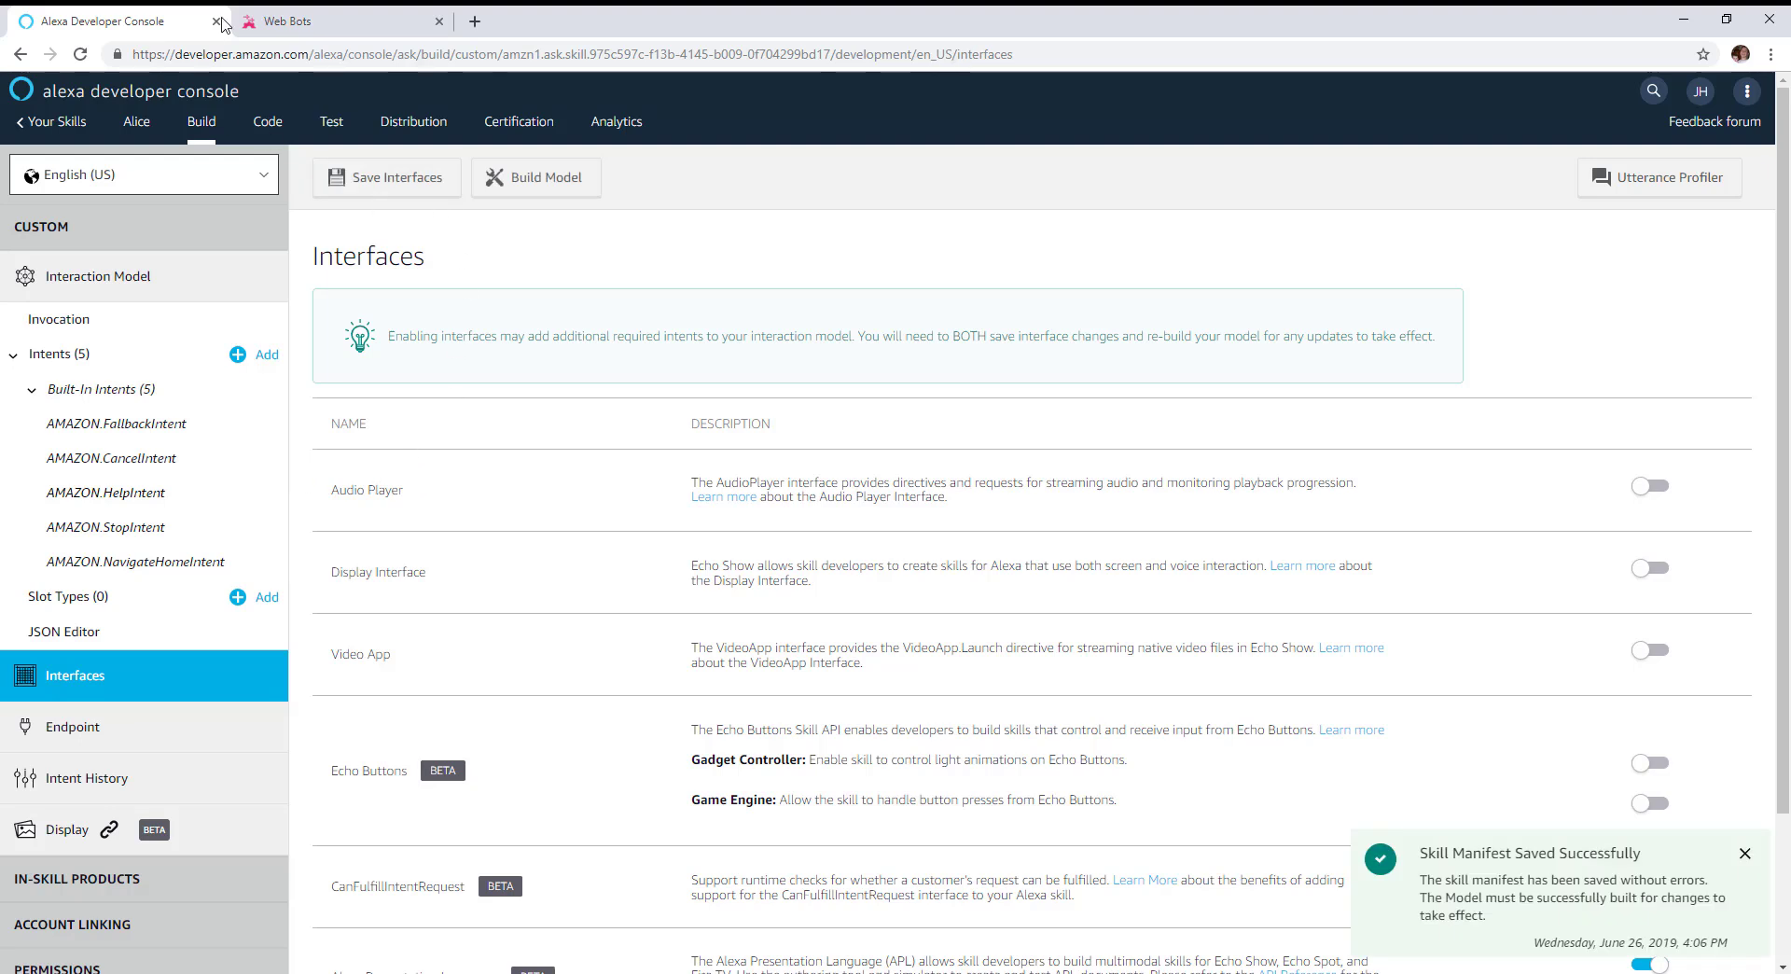
Step: Switch to the AtBot Admin Portal and copy the entire Alexa Skill JSON from the Alice bot's Alexa registration
{"action": "left_click", "coordinate": [317, 20]}
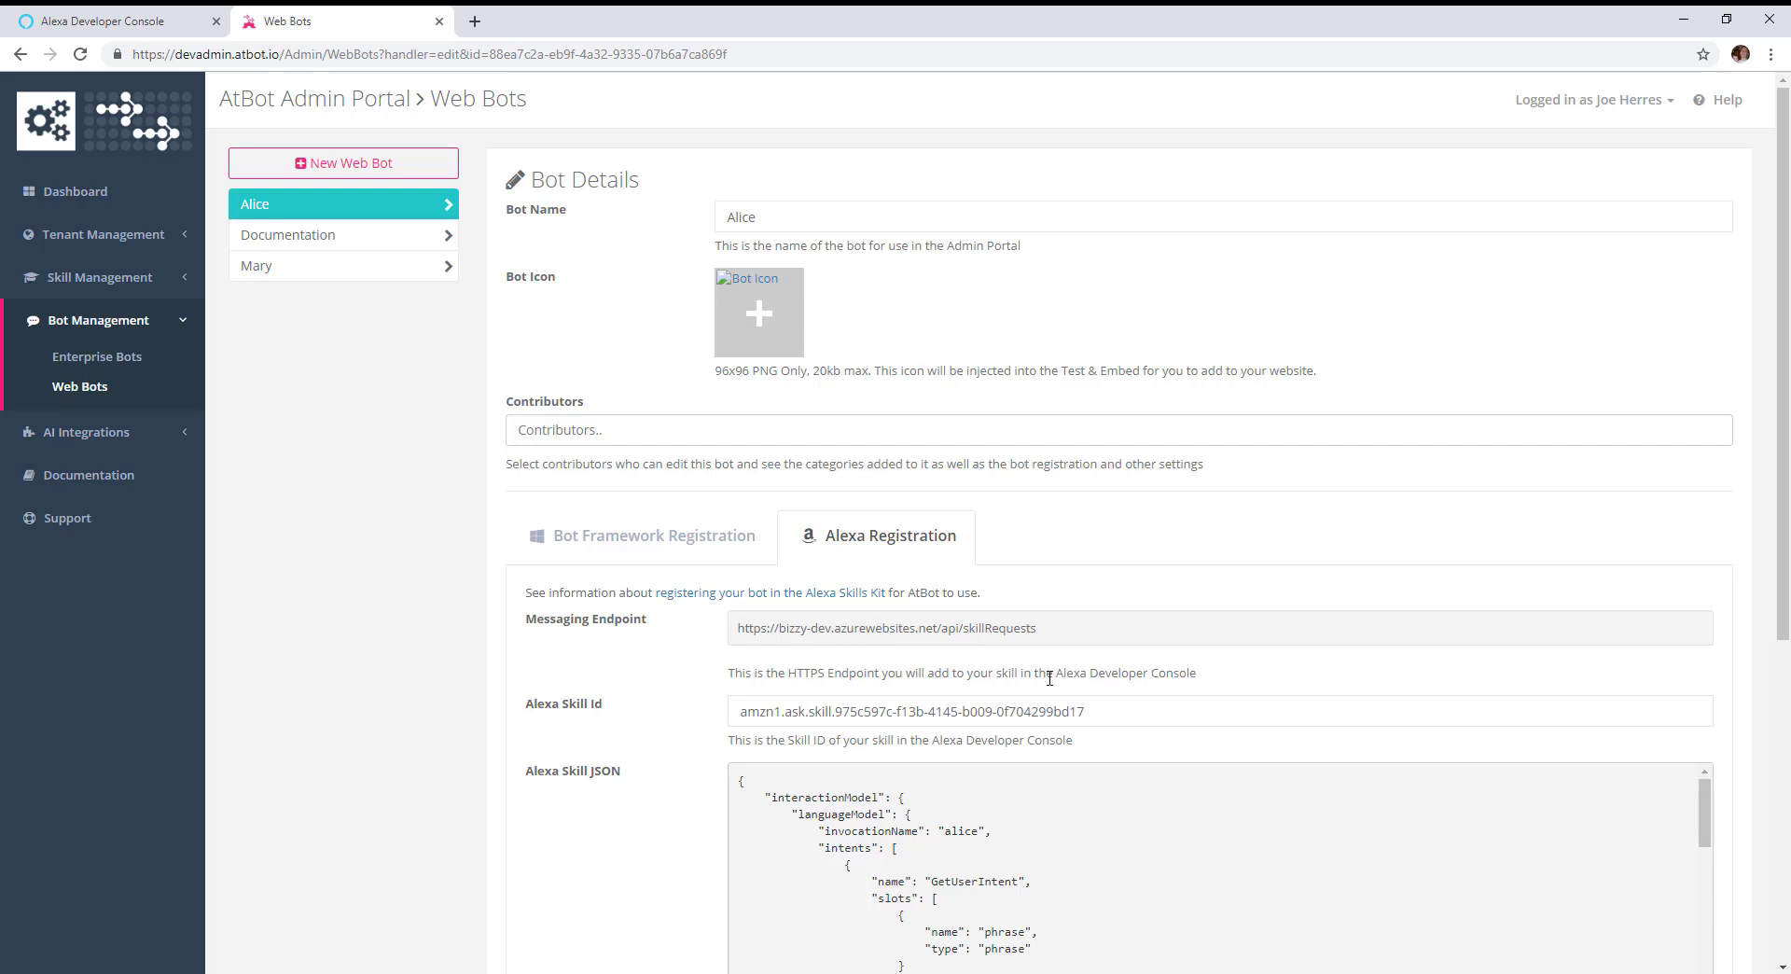
{"action": "scroll", "coordinate": [1050, 678], "scroll_direction": "down", "scroll_amount": 3}
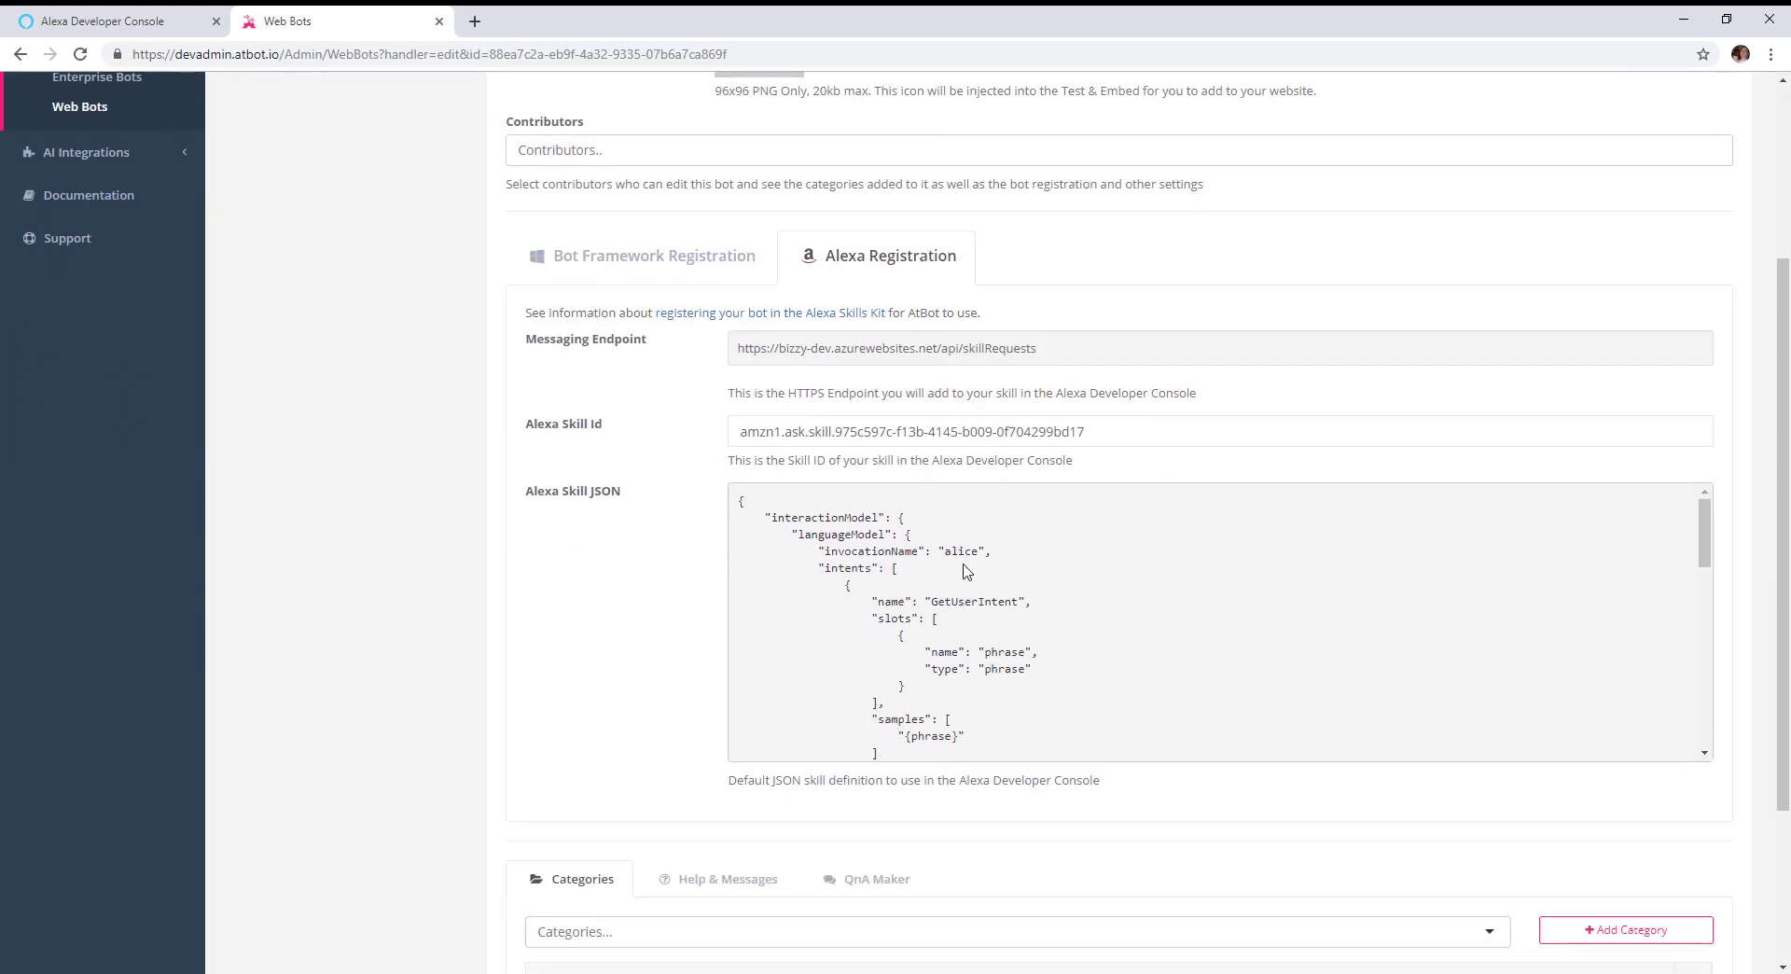
{"action": "left_click_drag", "start_coordinate": [739, 501], "coordinate": [950, 751]}
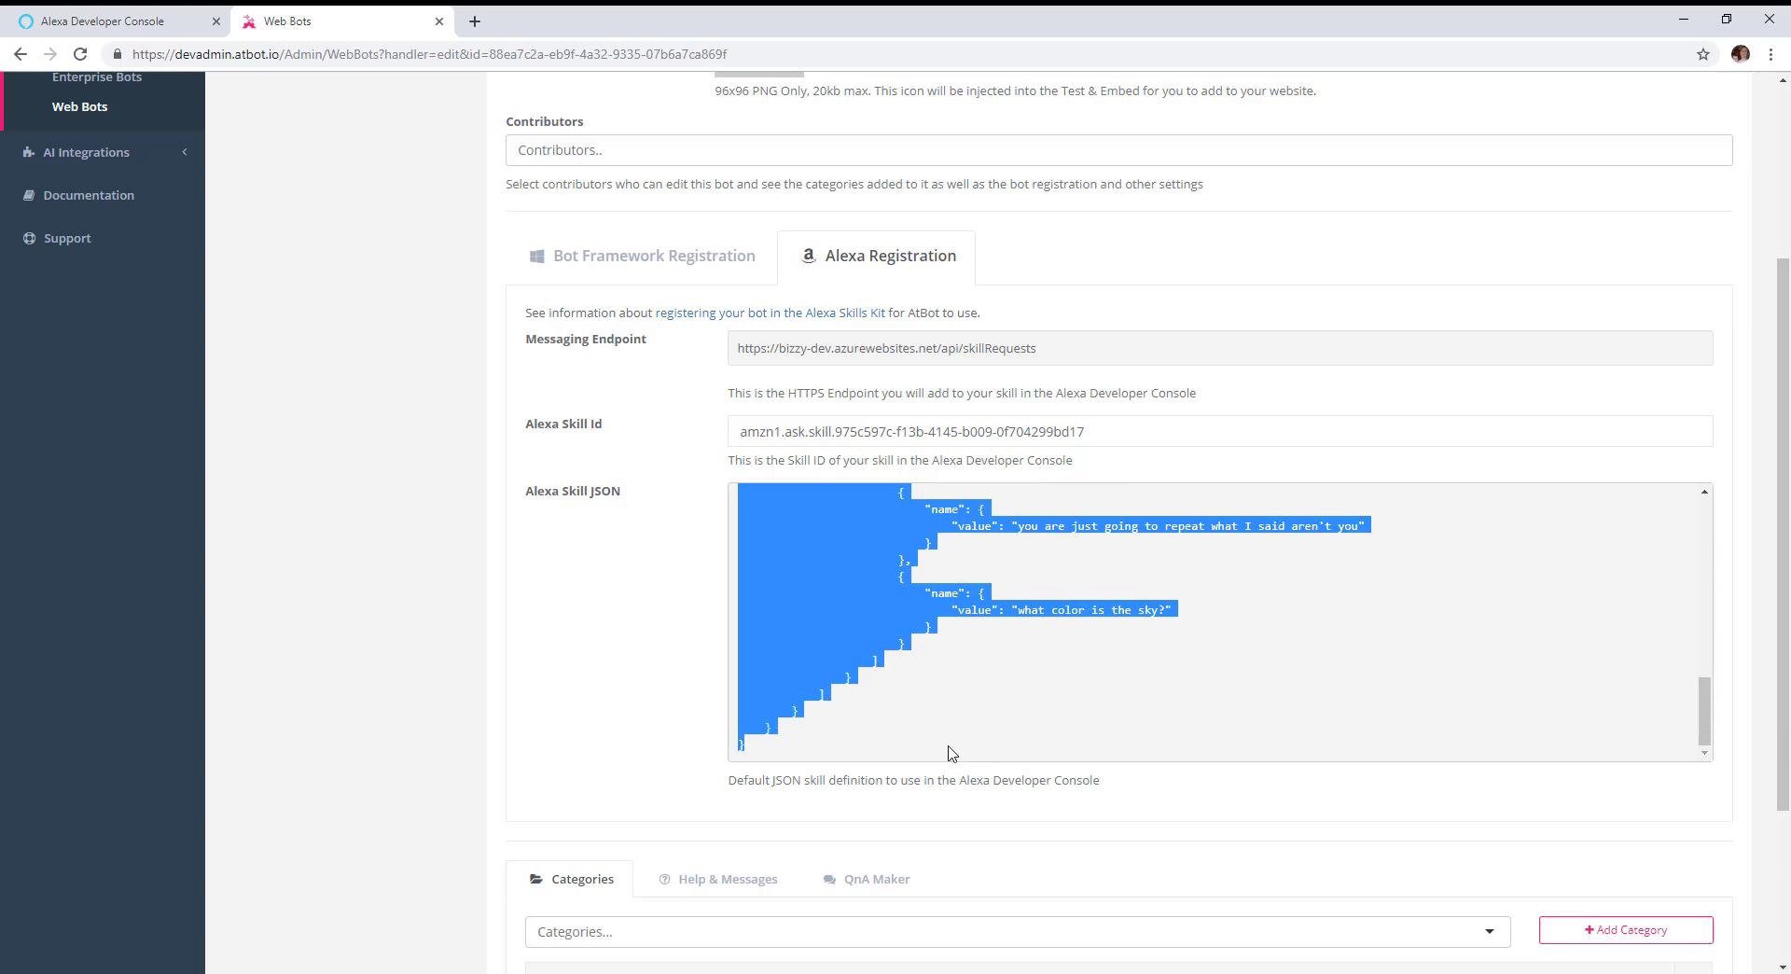
{"action": "right_click", "coordinate": [910, 621]}
{"action": "left_click", "coordinate": [1007, 626]}
Step: Return to the Alexa Developer Console and replace the skill's interaction model JSON with the copied definition
{"action": "left_click", "coordinate": [103, 21]}
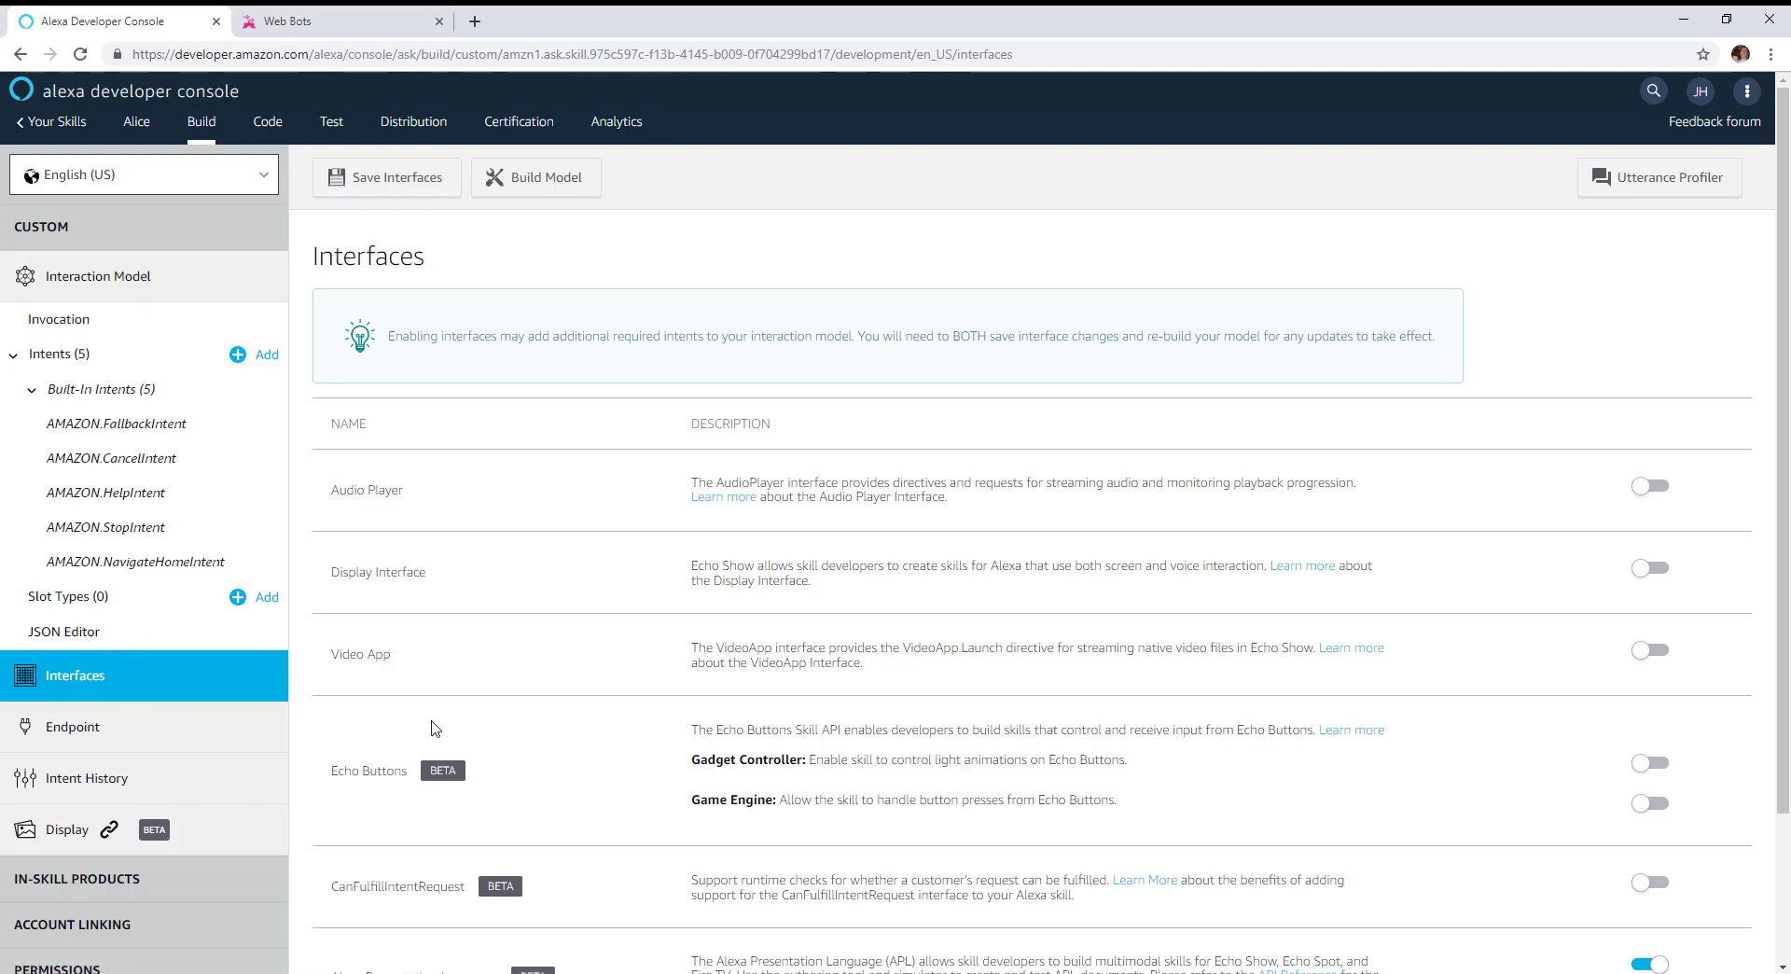
{"action": "left_click", "coordinate": [53, 636]}
{"action": "left_click_drag", "start_coordinate": [425, 782], "coordinate": [87, 235]}
{"action": "key", "text": "ctrl+v"}
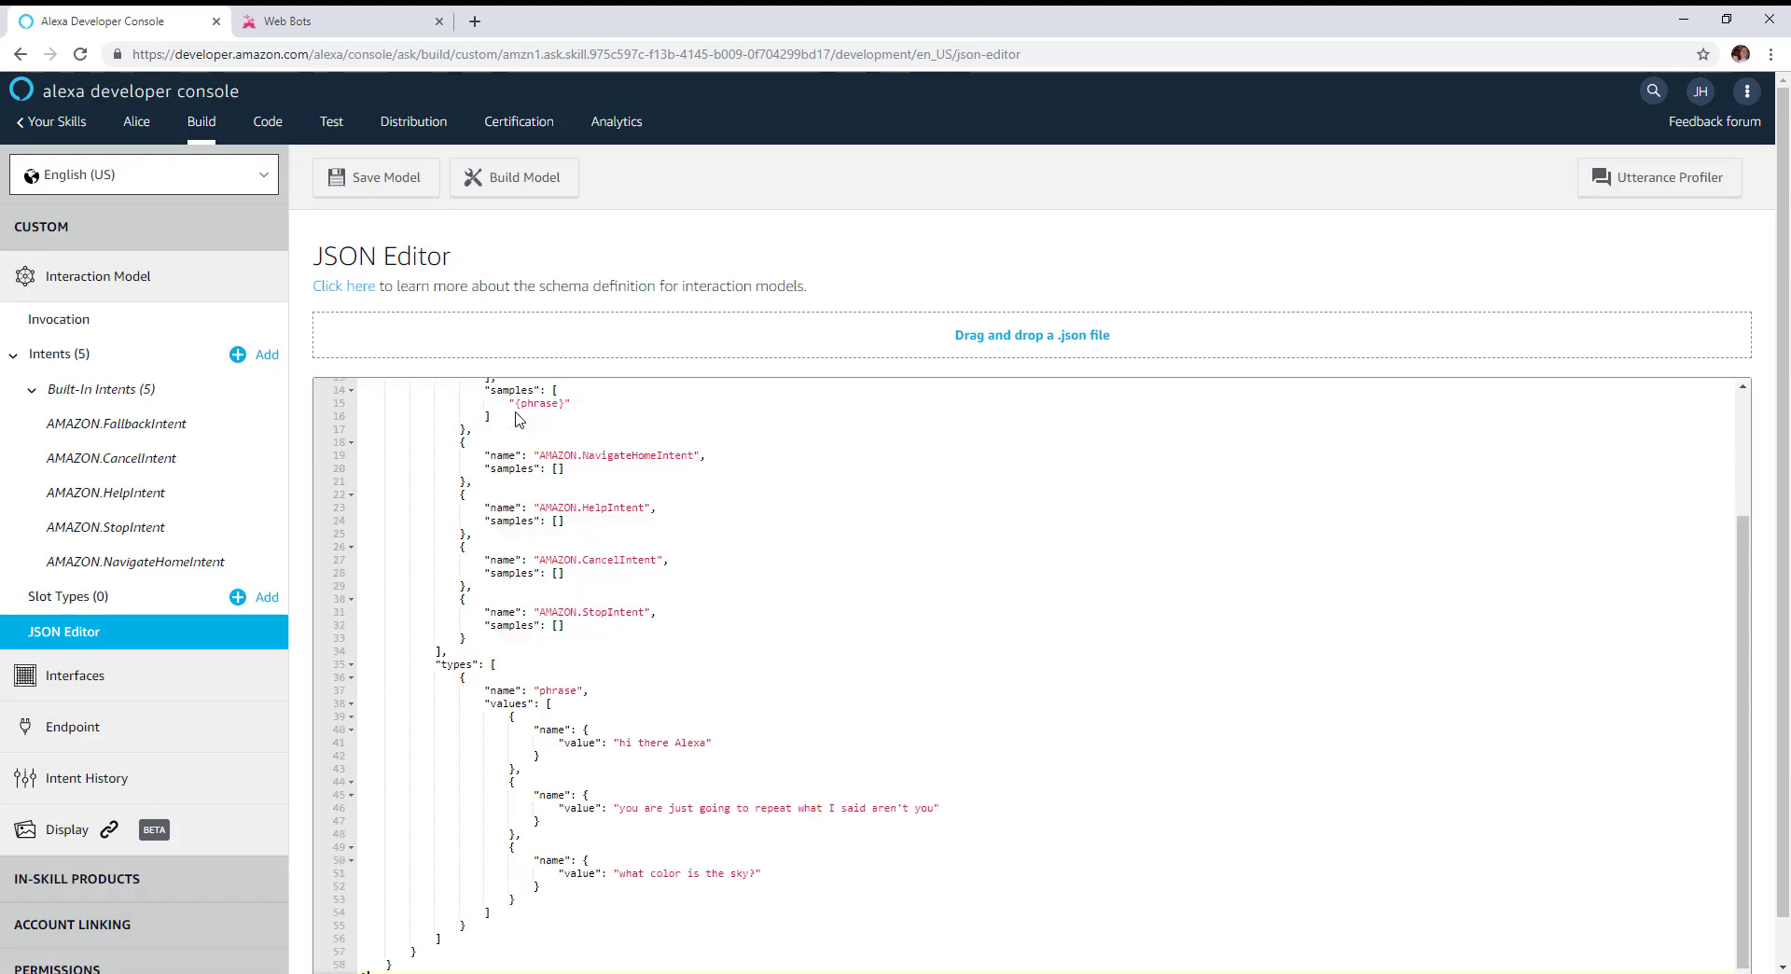
{"action": "scroll", "coordinate": [890, 675], "scroll_direction": "up", "scroll_amount": 3}
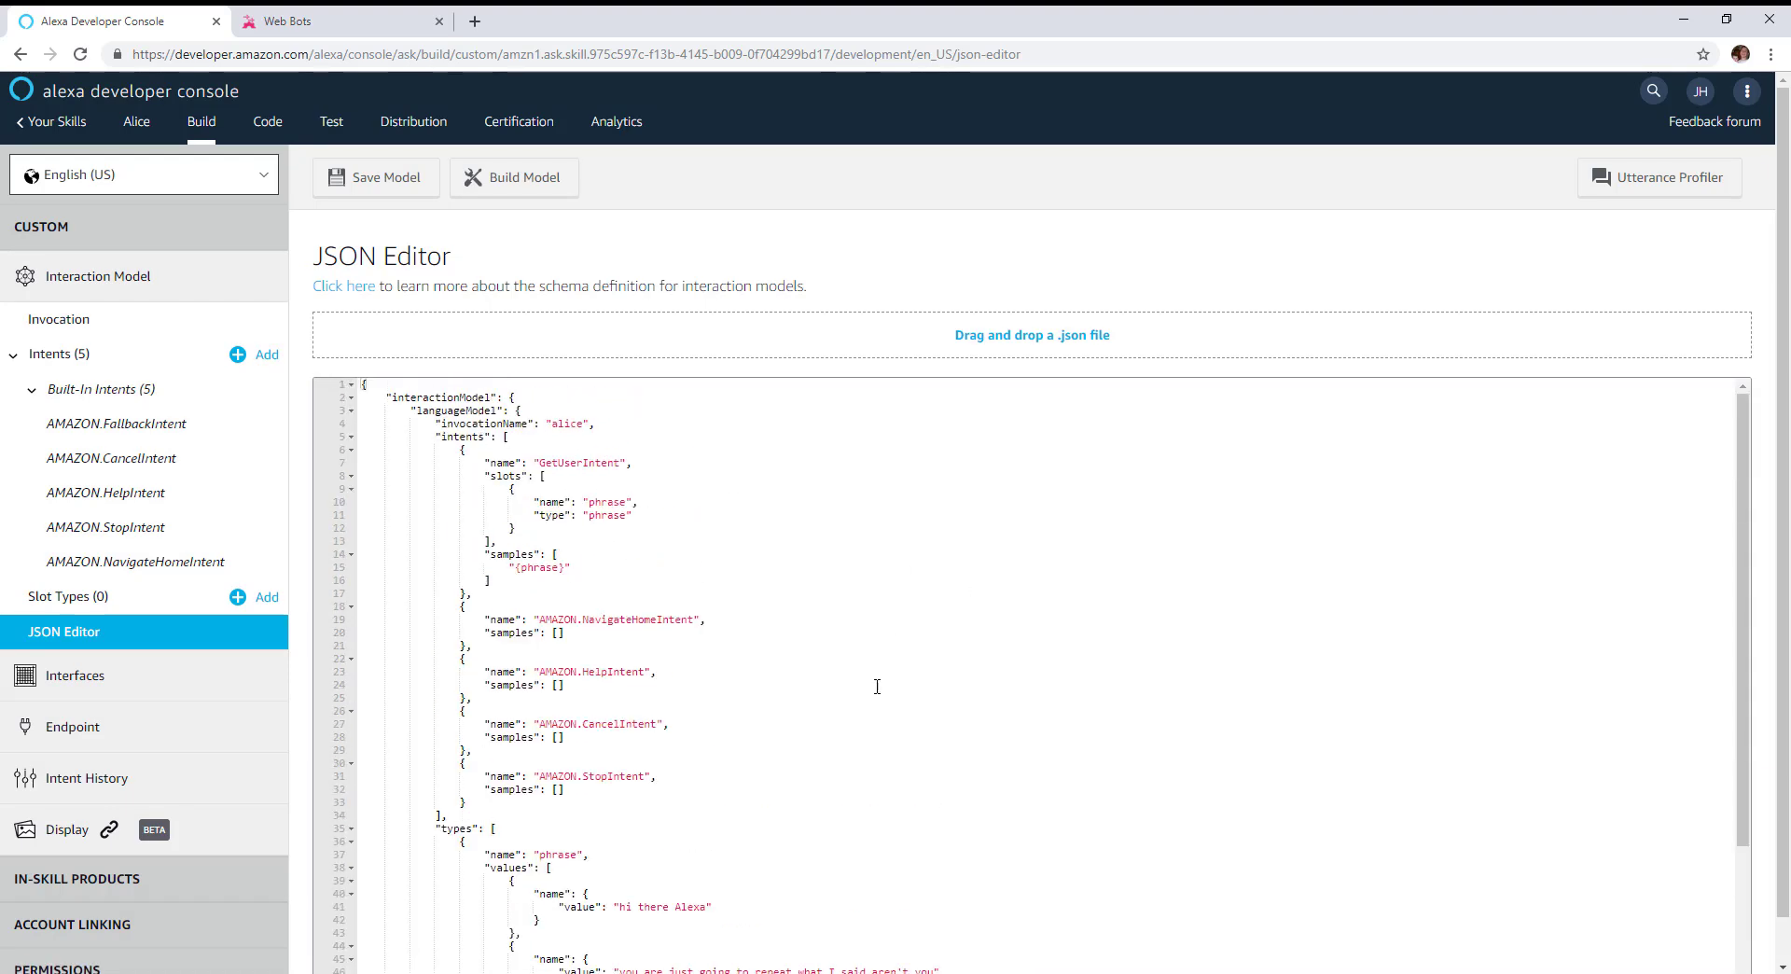
Step: Compare the invocationName in the pasted JSON with the Alexa Skill JSON and Bot Name in the AtBot Admin Portal
{"action": "left_click", "coordinate": [562, 425]}
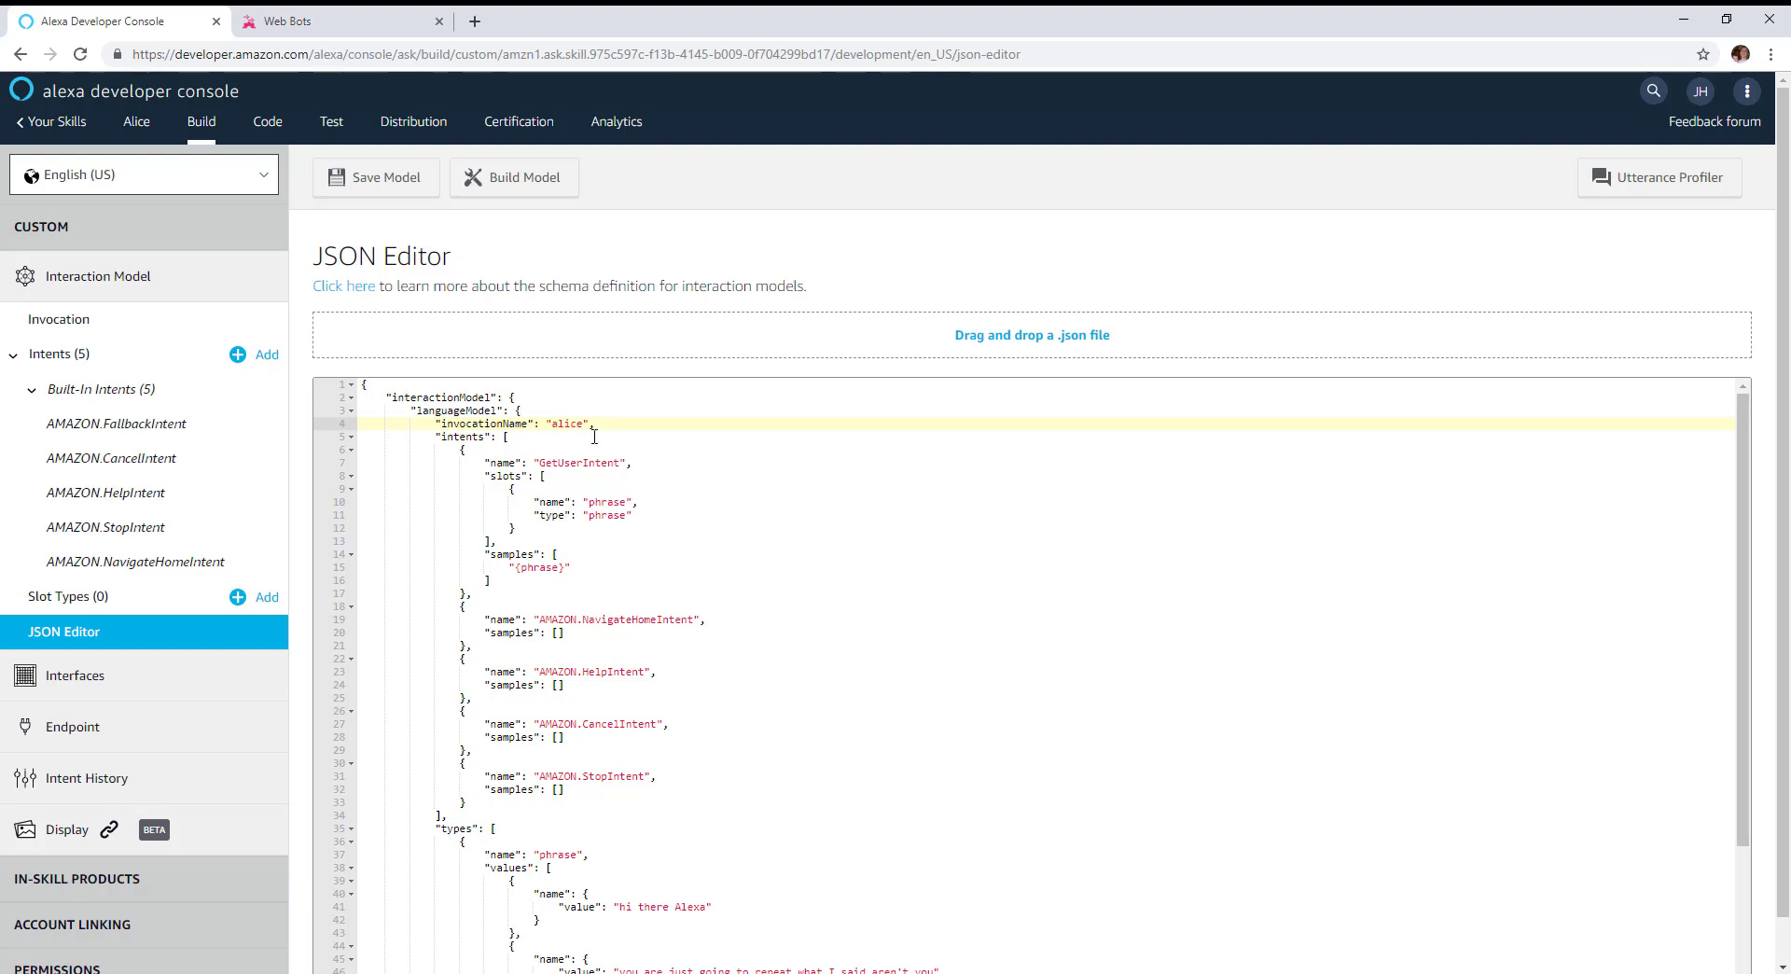
{"action": "left_click", "coordinate": [308, 24]}
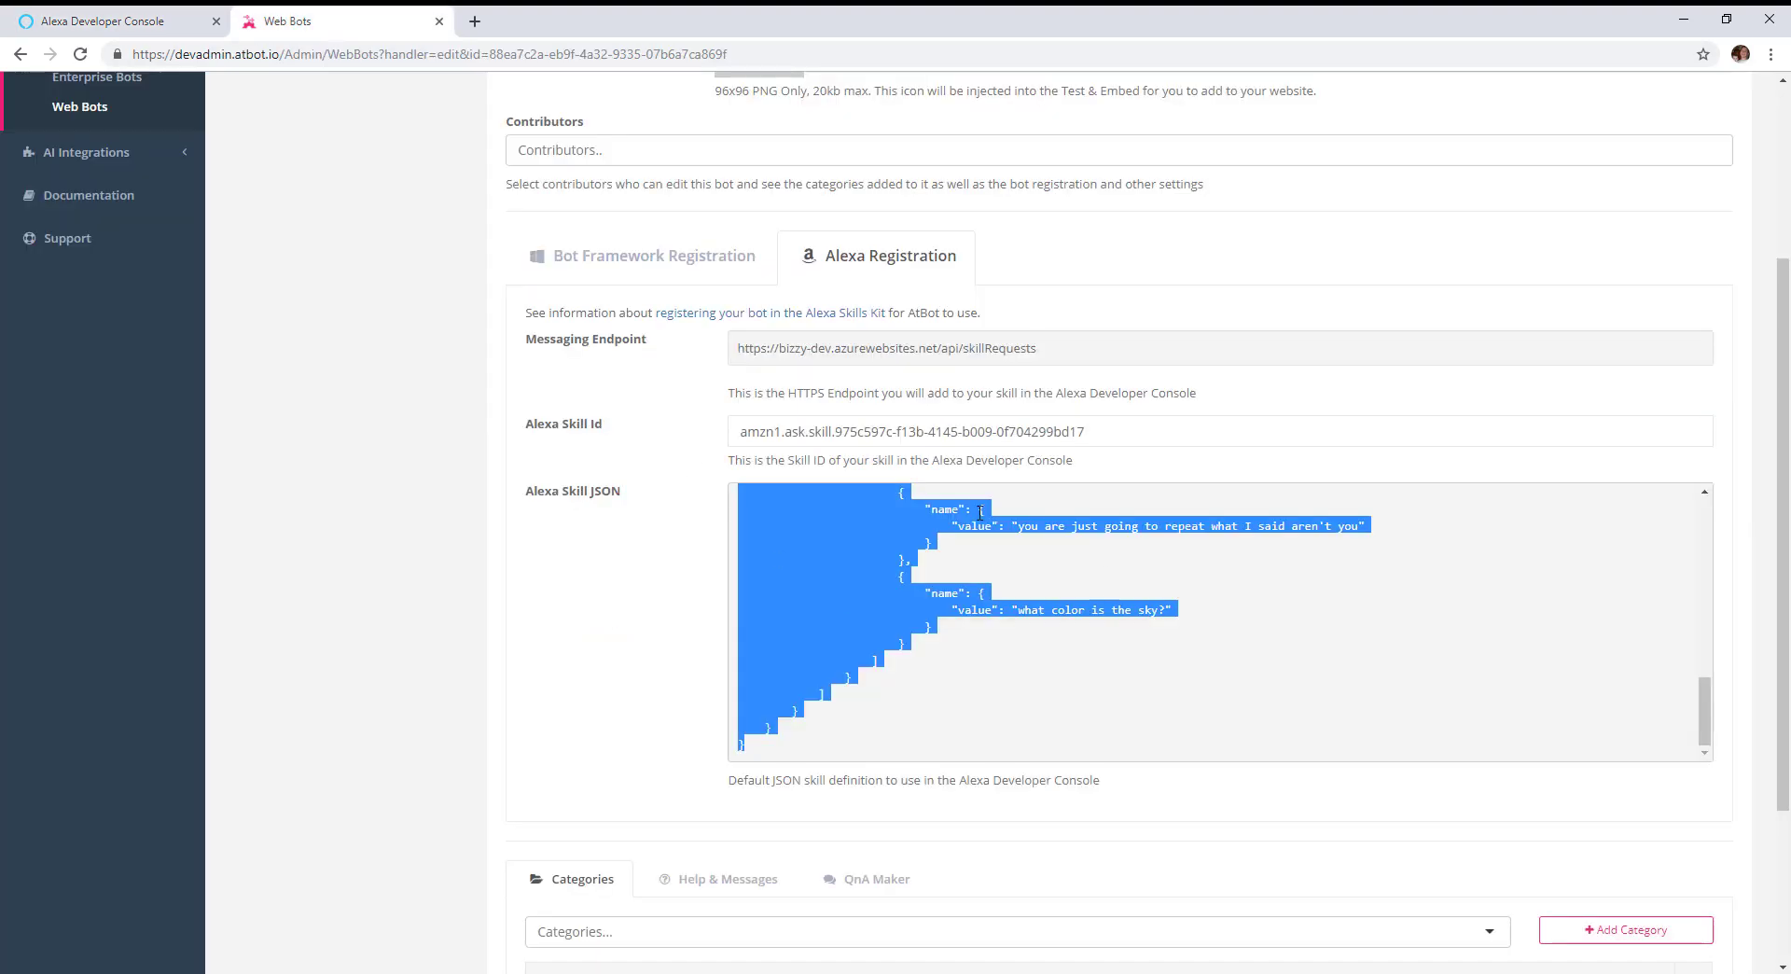
{"action": "left_click", "coordinate": [935, 581]}
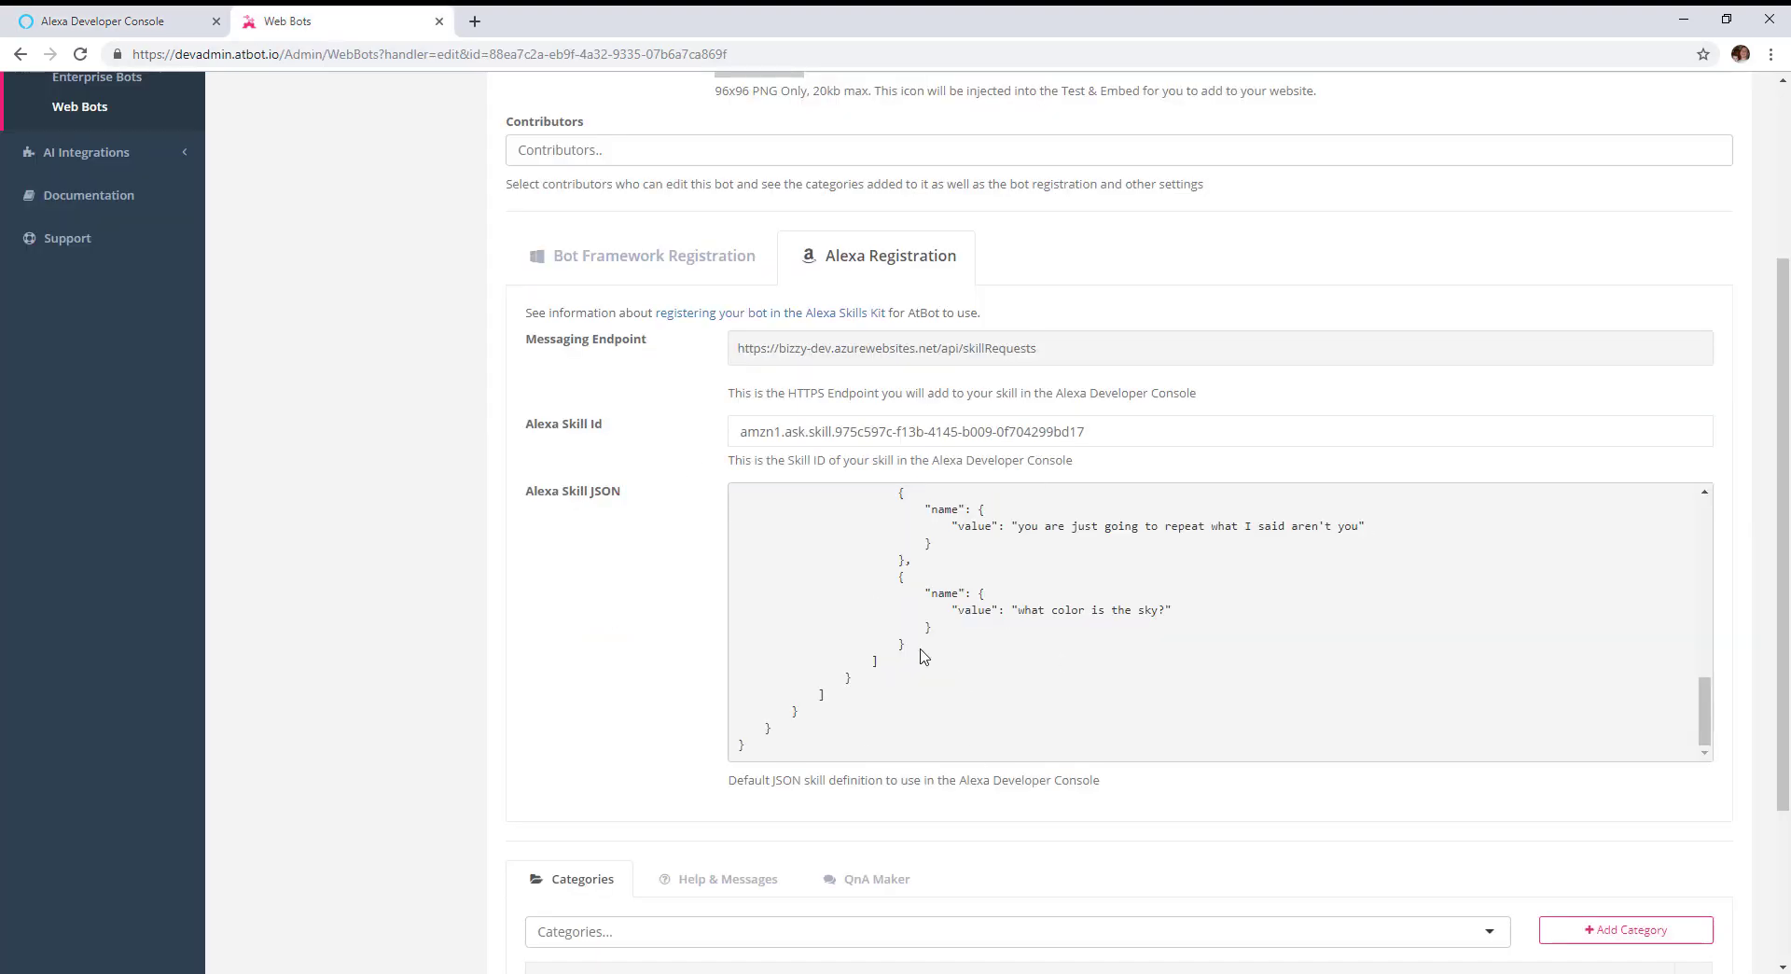
{"action": "scroll", "coordinate": [961, 658], "scroll_direction": "up", "scroll_amount": 15}
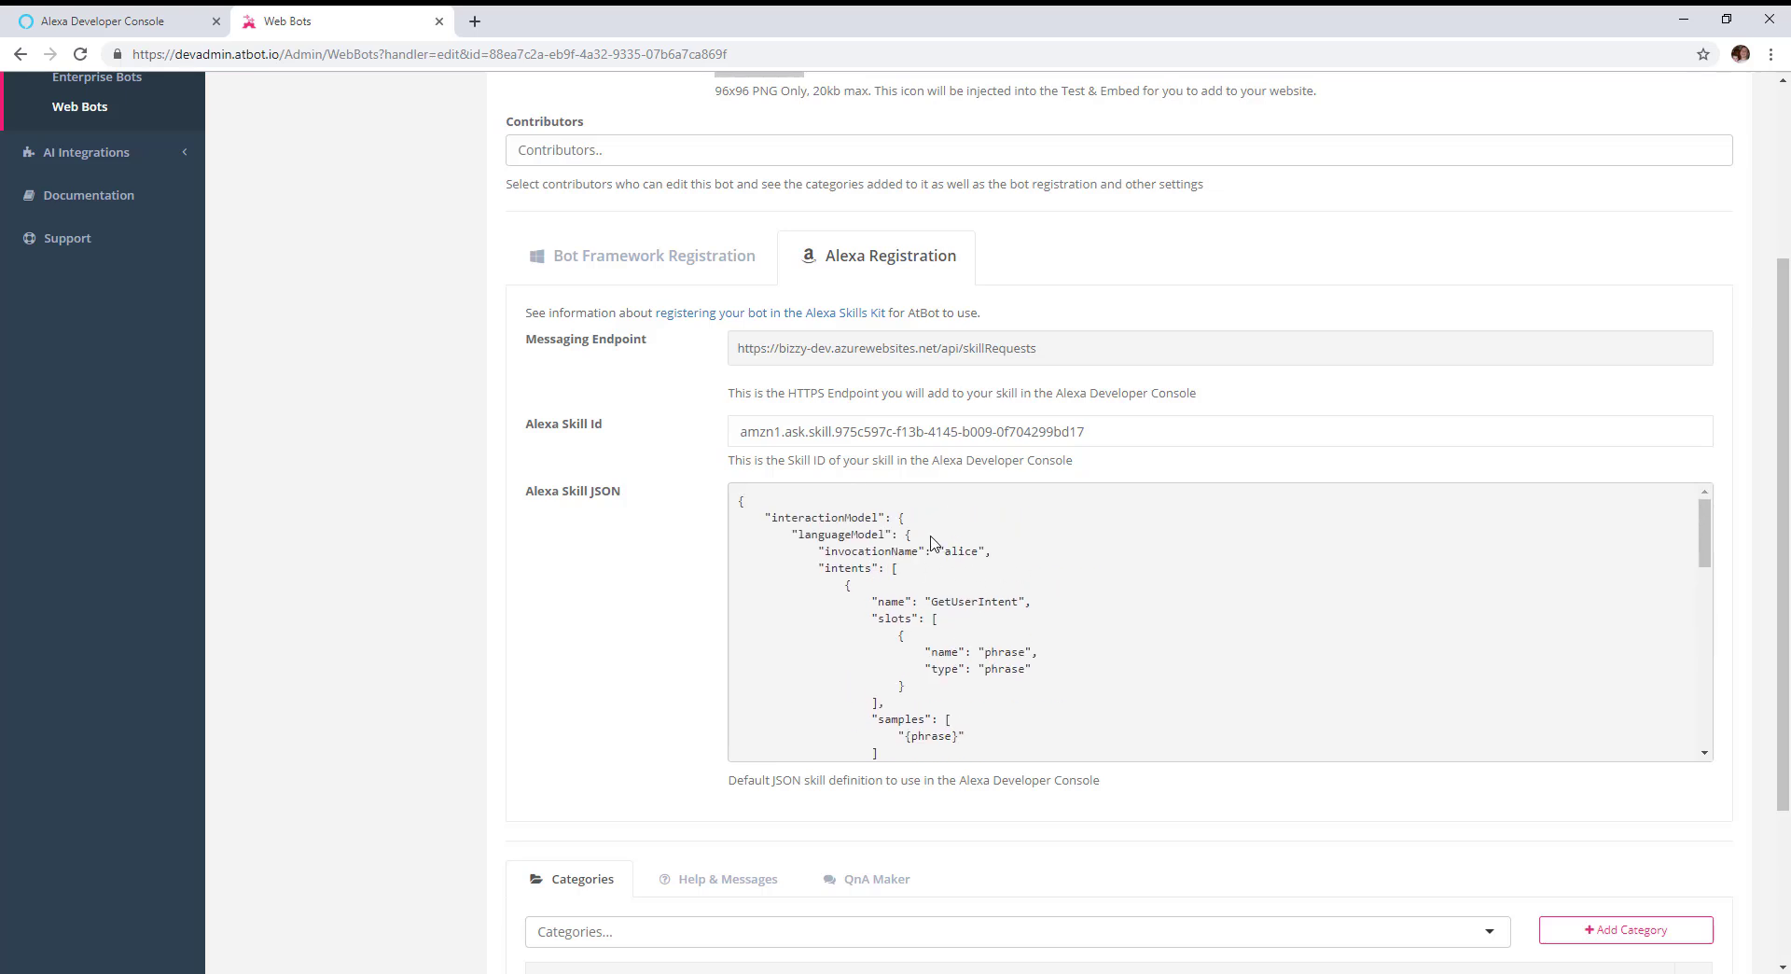
{"action": "scroll", "coordinate": [928, 536], "scroll_direction": "up", "scroll_amount": 3}
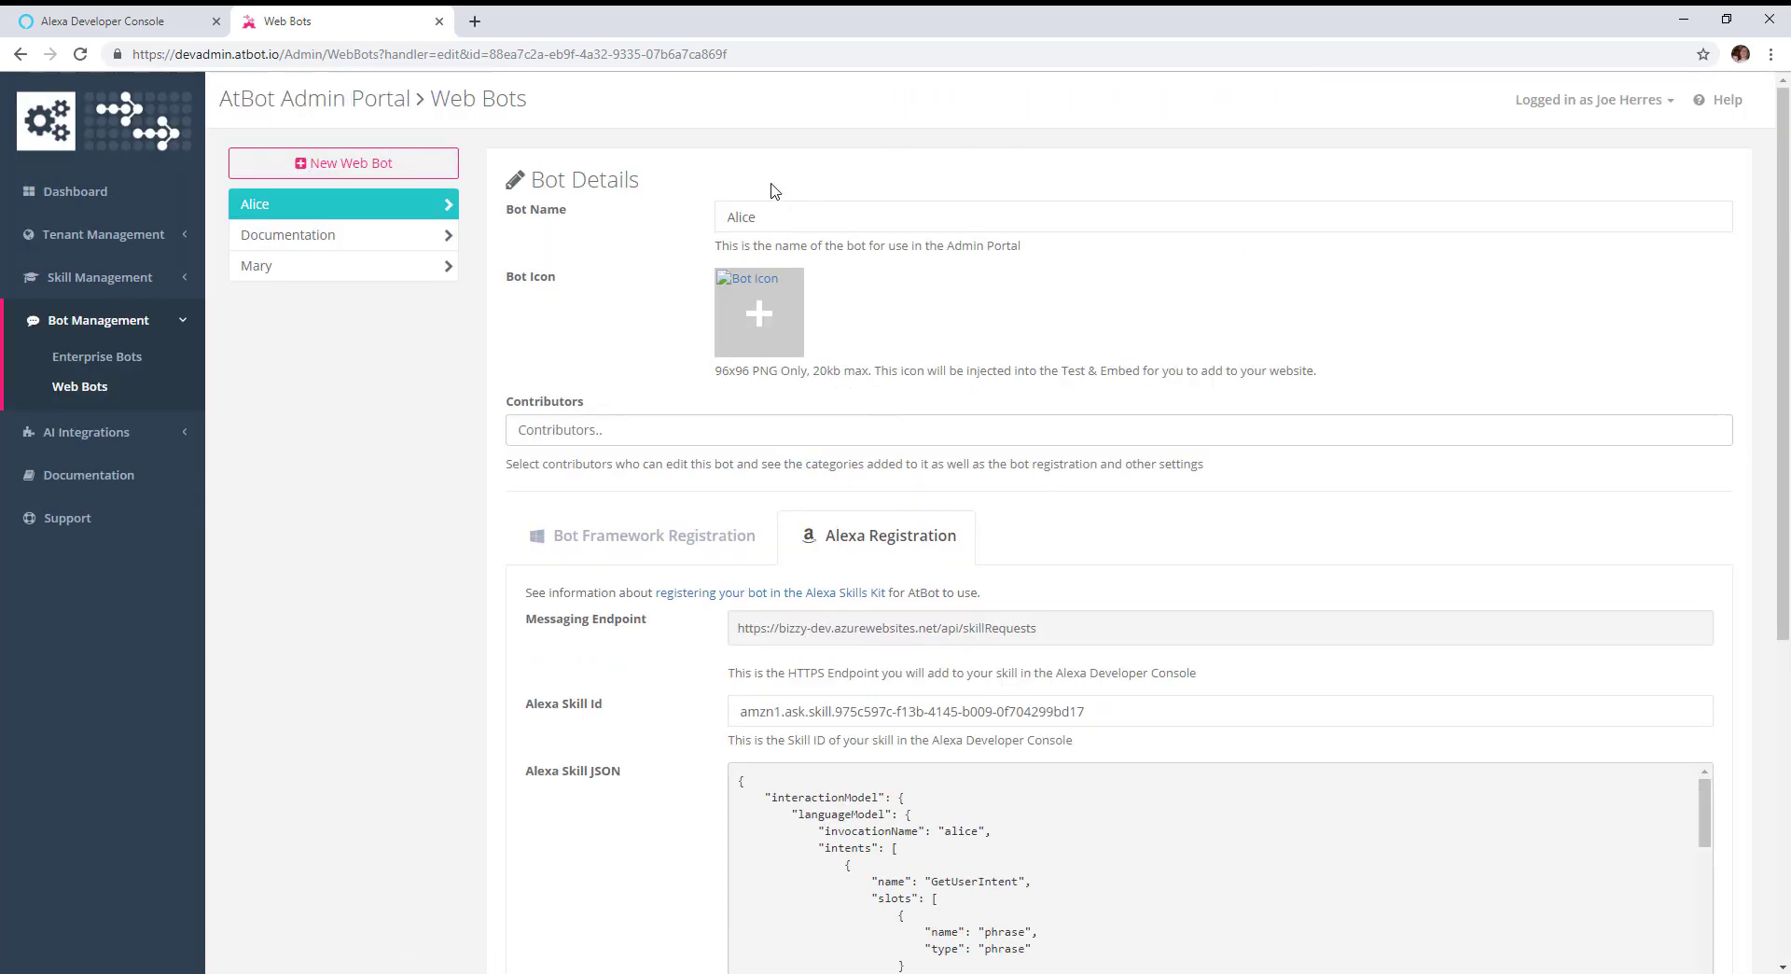
Step: Switch back to the Alexa Developer Console, then save and build the Alice skill's interaction model
{"action": "left_click", "coordinate": [70, 19]}
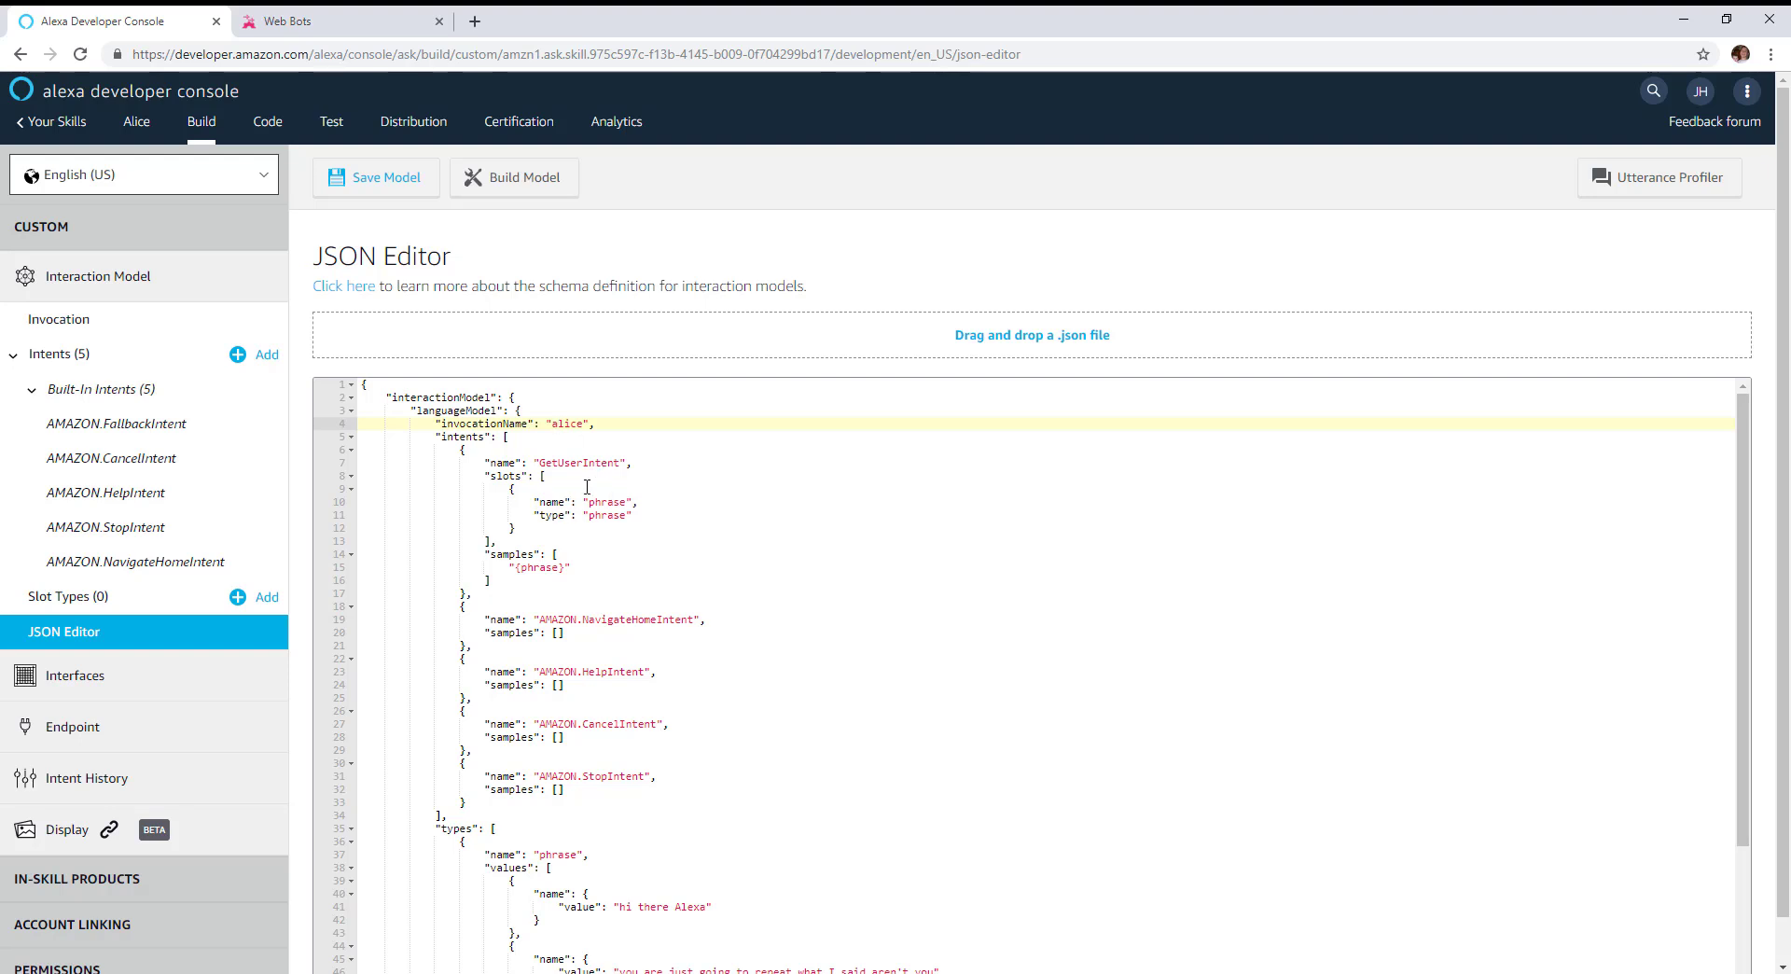
{"action": "left_click", "coordinate": [376, 187]}
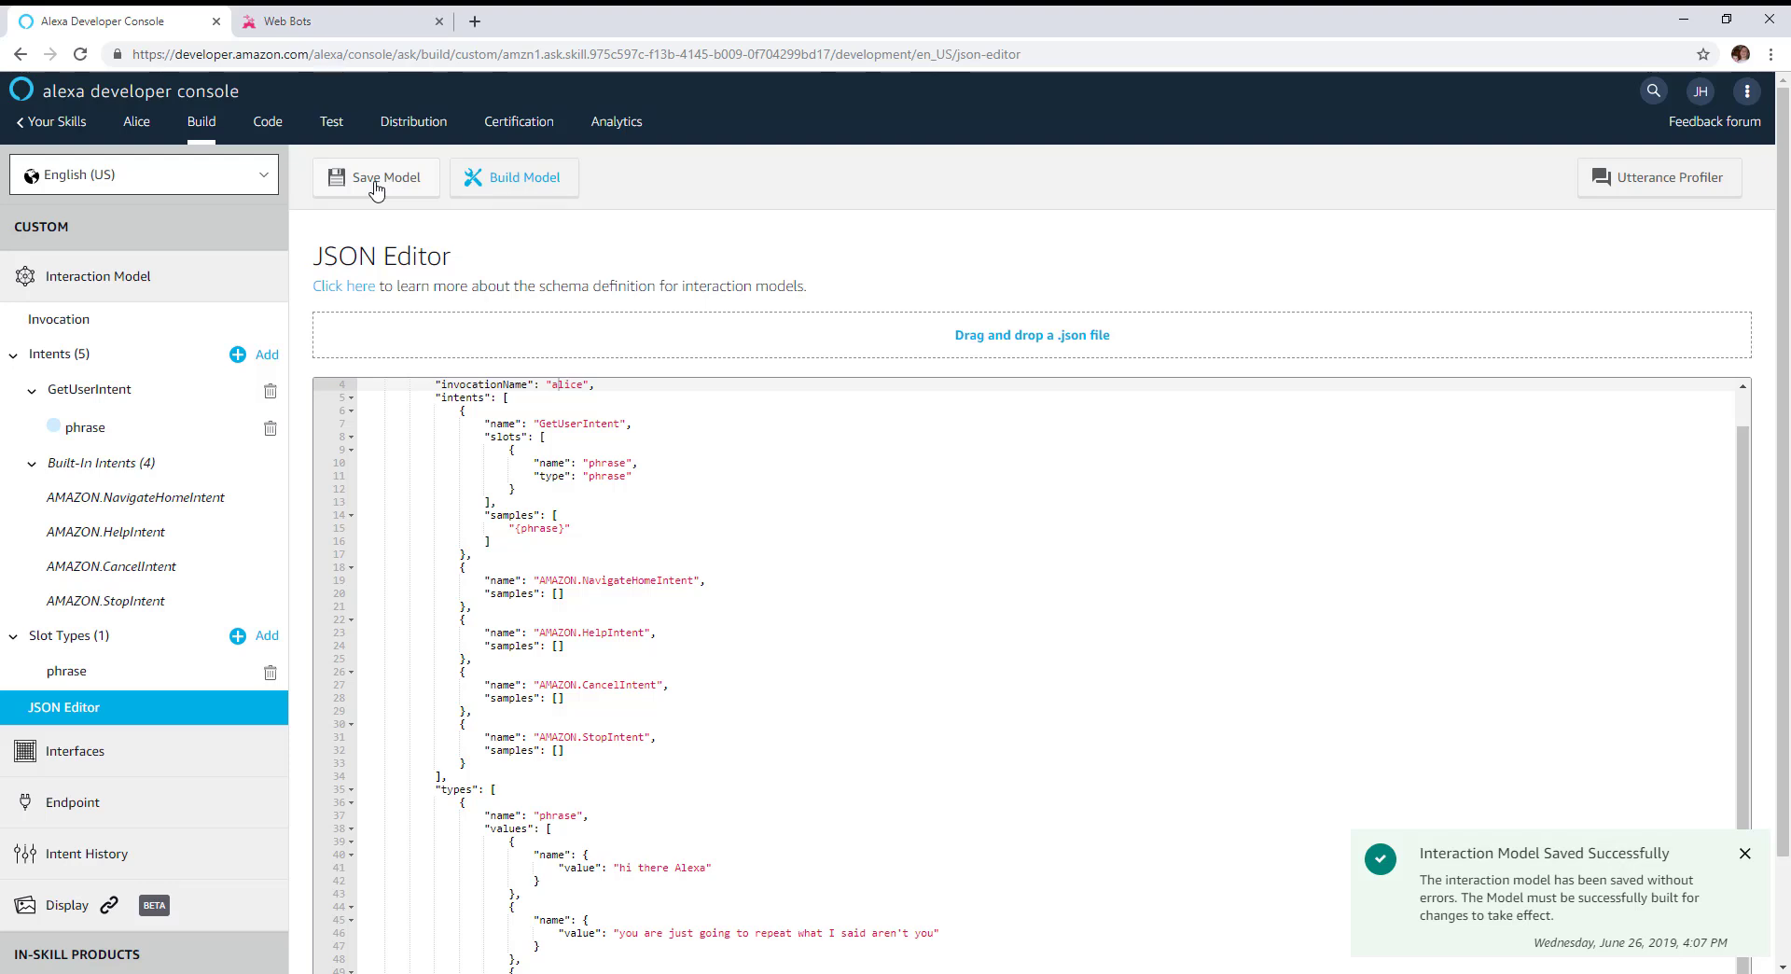
{"action": "left_click", "coordinate": [521, 187]}
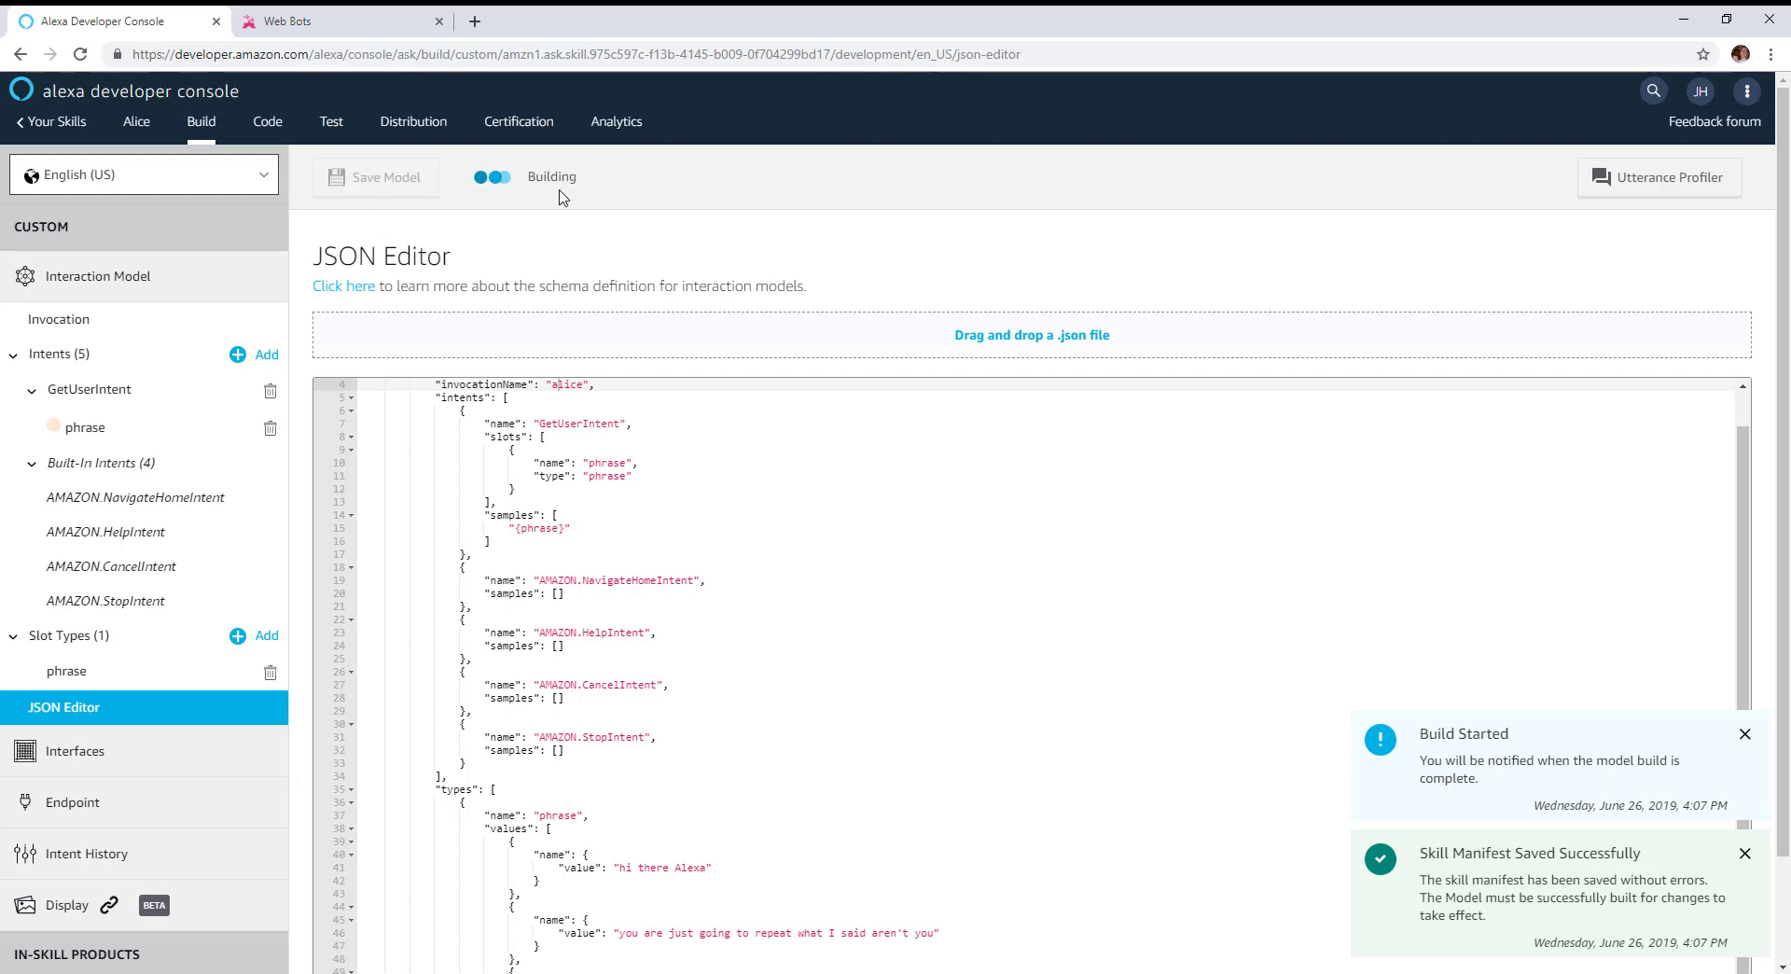
Step: Switch to the AtBot Admin Portal and open the Alice bot's Help & Messages settings
{"action": "left_click", "coordinate": [289, 21]}
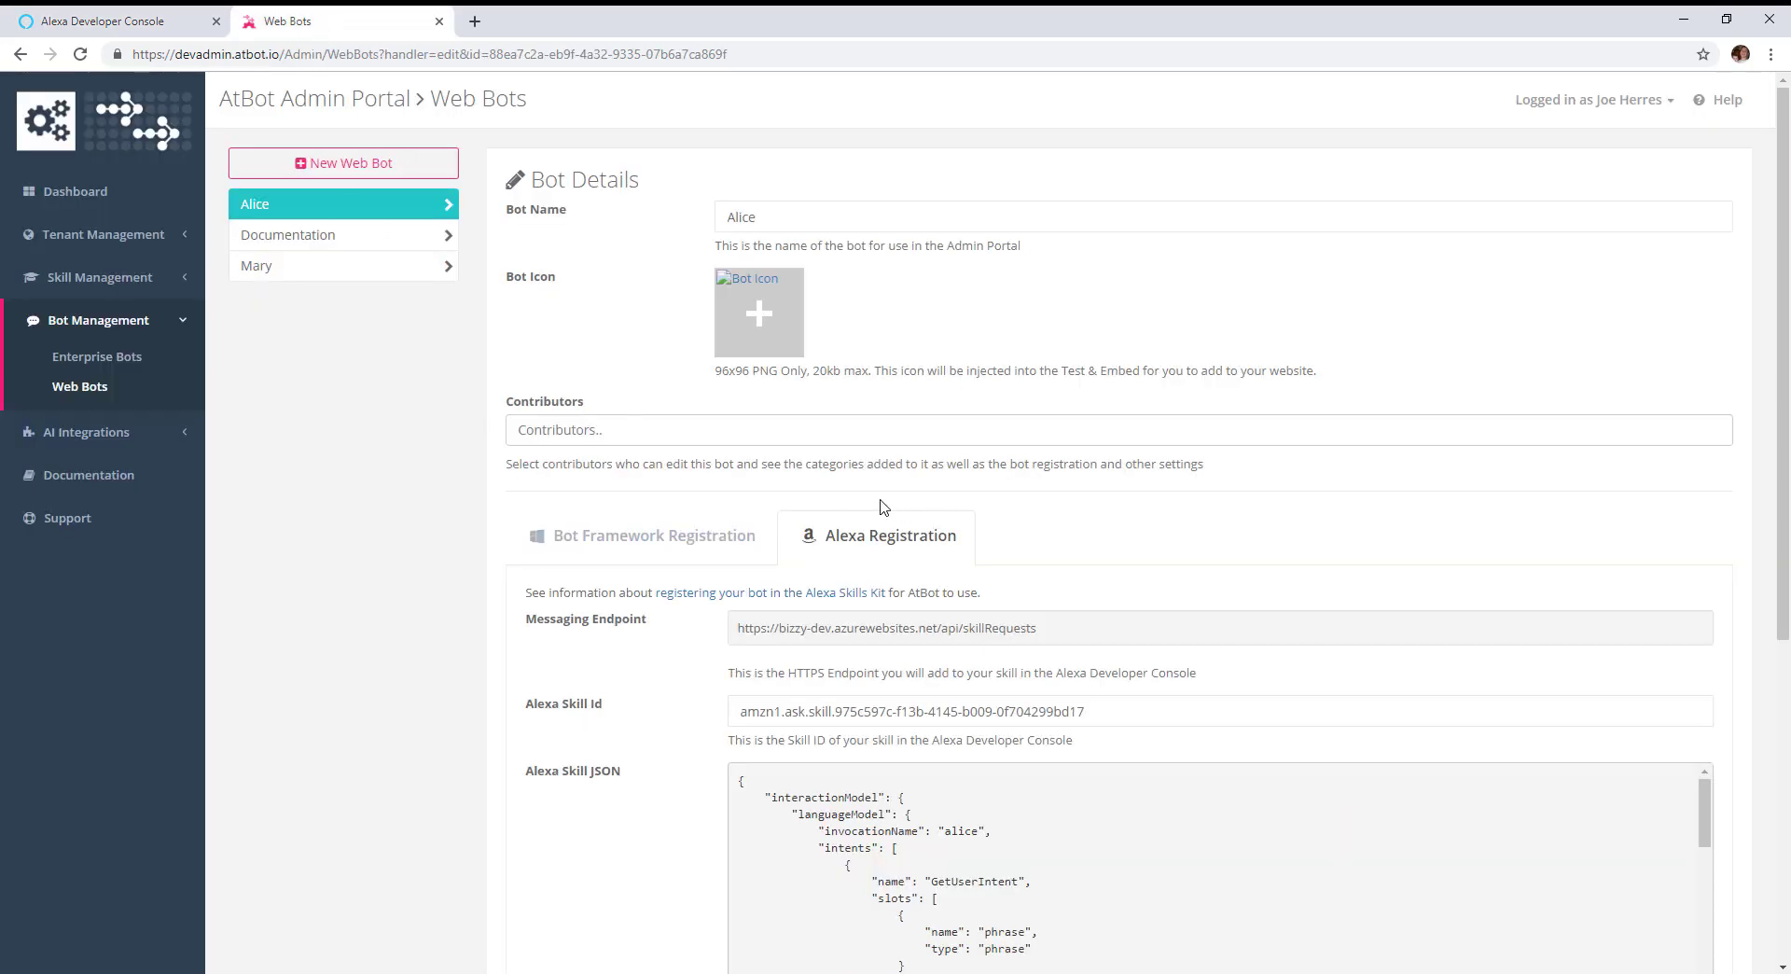
{"action": "scroll", "coordinate": [889, 505], "scroll_direction": "down", "scroll_amount": 6}
{"action": "scroll", "coordinate": [889, 505], "scroll_direction": "down", "scroll_amount": 4}
{"action": "left_click", "coordinate": [730, 695]}
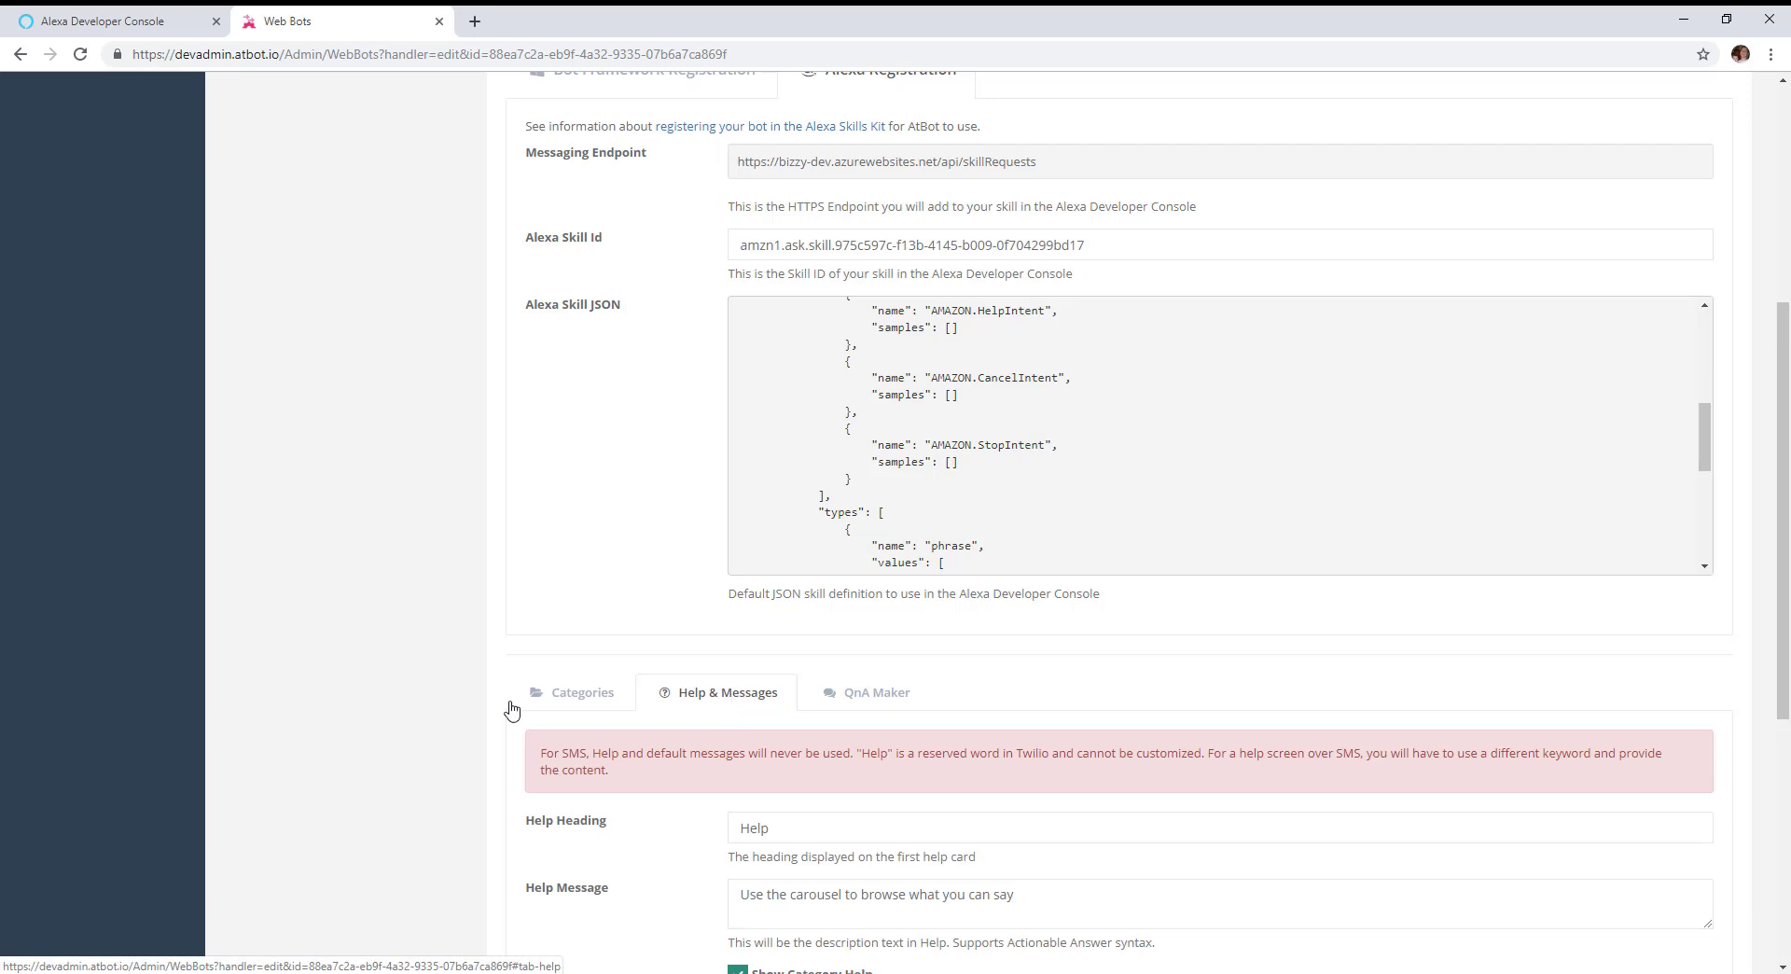
{"action": "scroll", "coordinate": [407, 686], "scroll_direction": "down", "scroll_amount": 5}
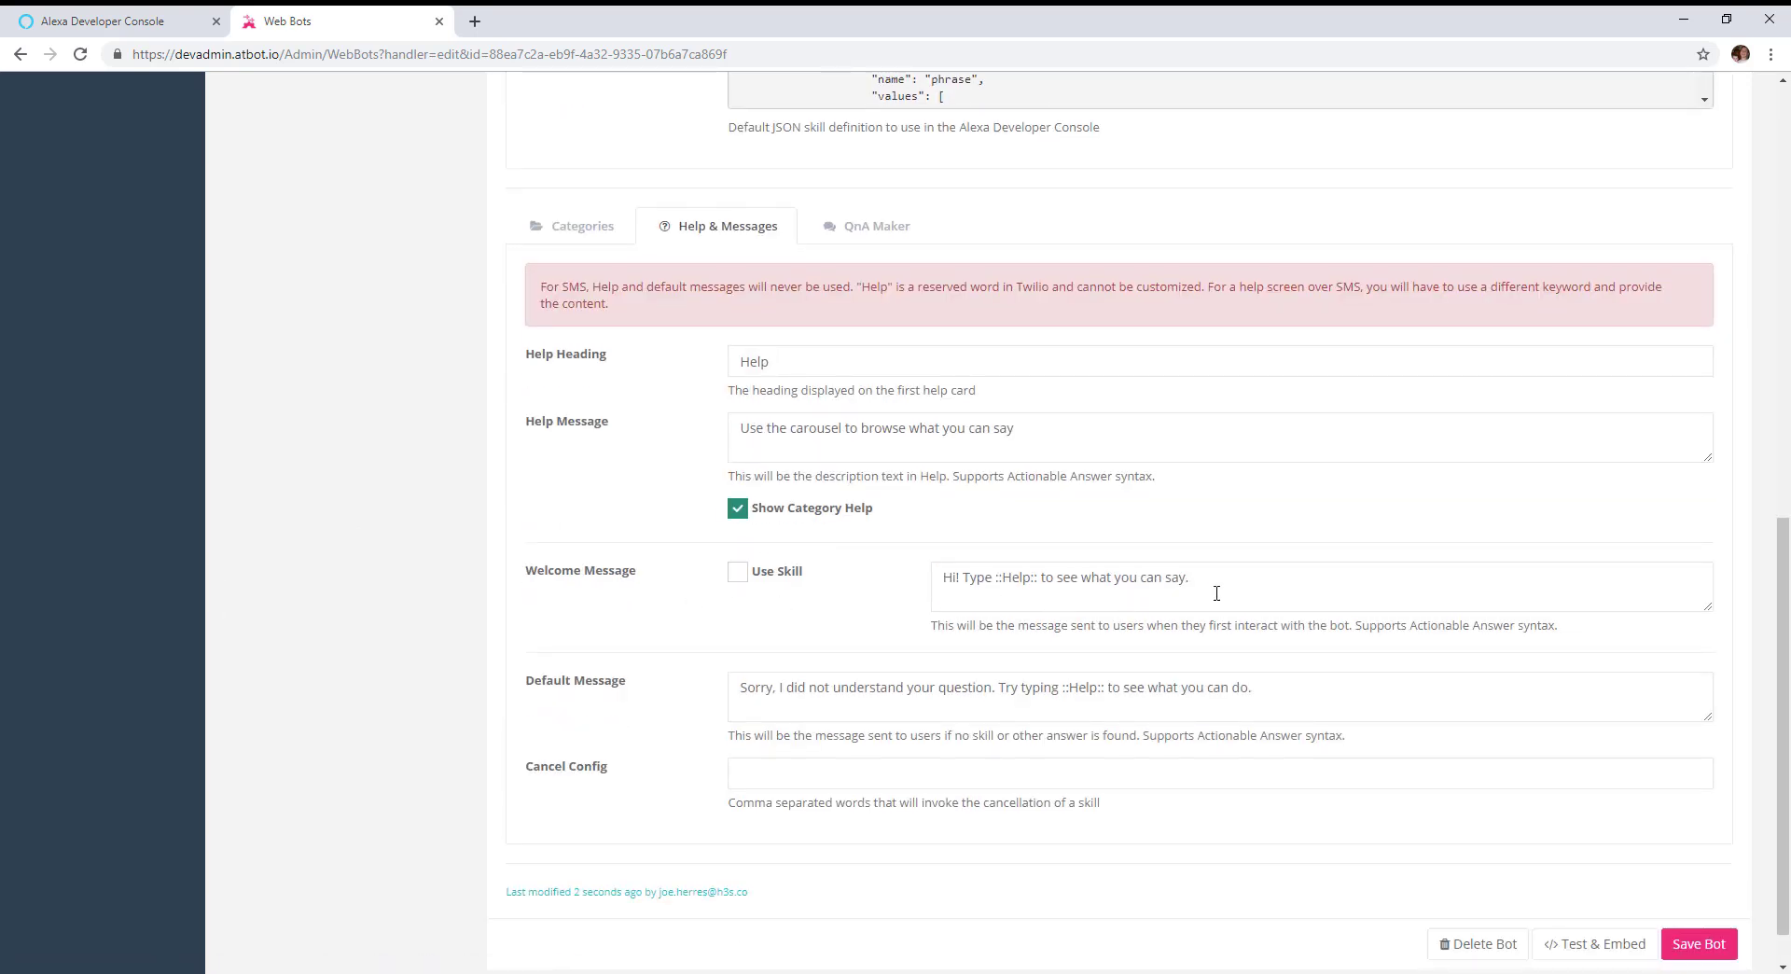
Step: Set the welcome message to "Hello, my name is Alice." and save the bot
{"action": "left_click_drag", "start_coordinate": [1257, 582], "coordinate": [869, 594]}
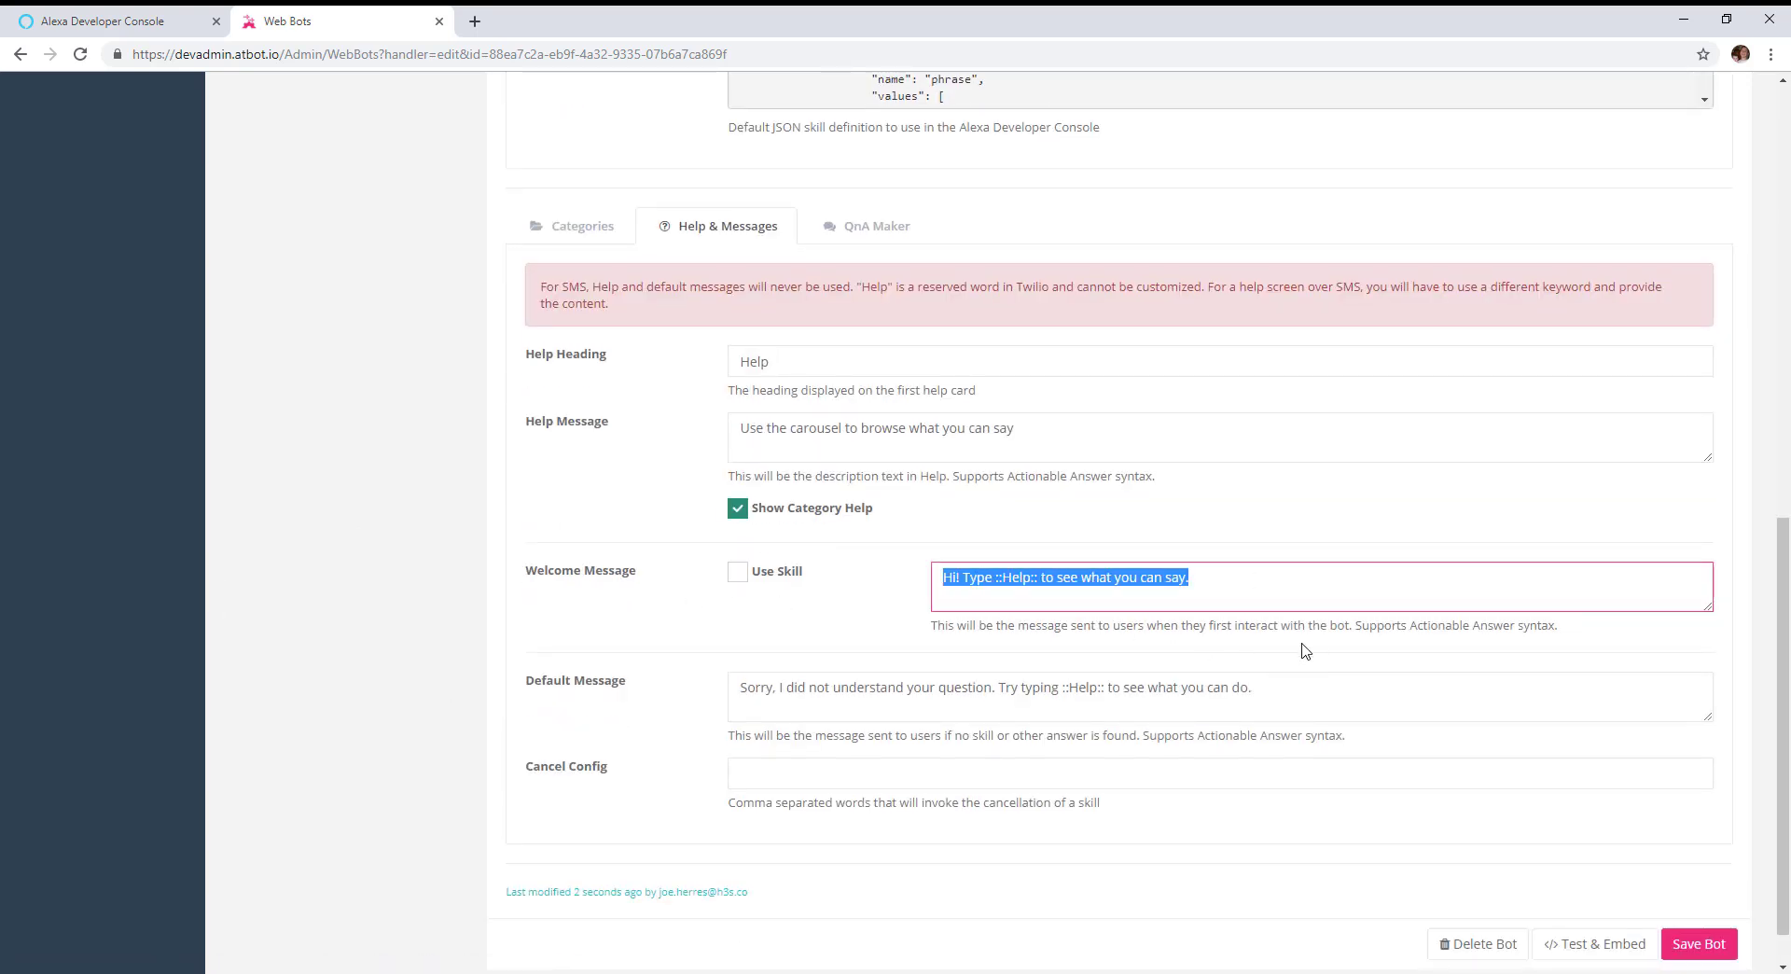
{"action": "type", "text": "Hello"}
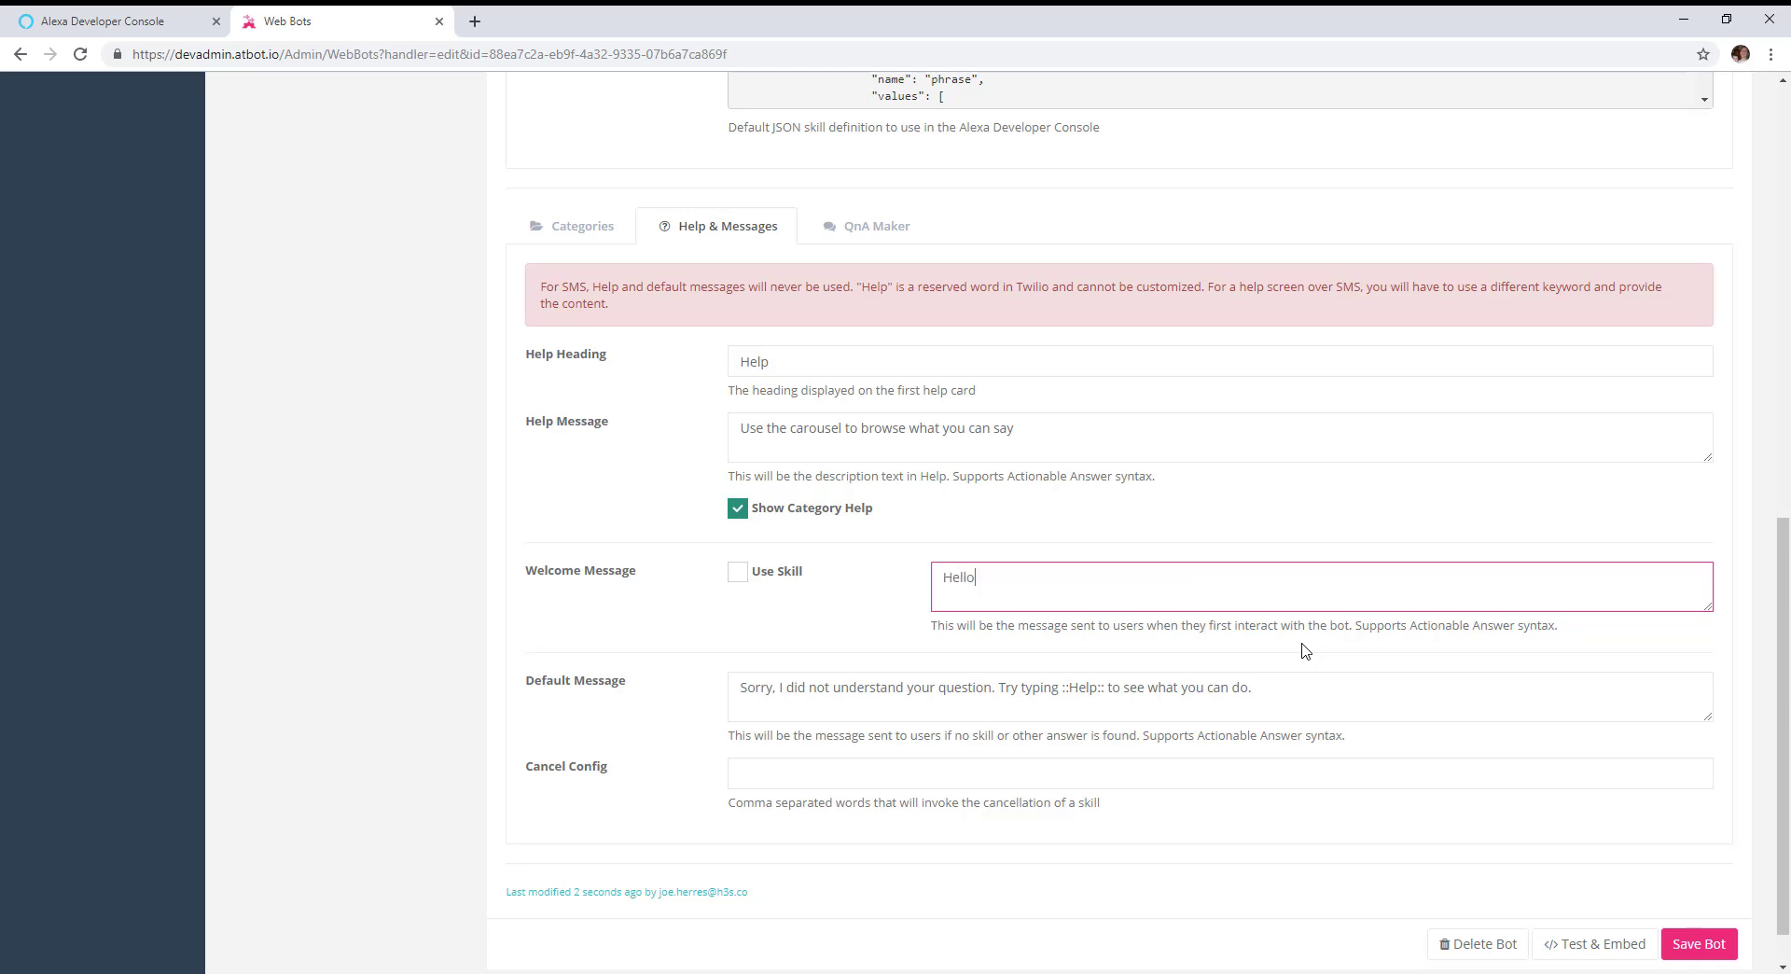
{"action": "type", "text": ", my name is Alice."}
{"action": "scroll", "coordinate": [1254, 652], "scroll_direction": "down", "scroll_amount": 1}
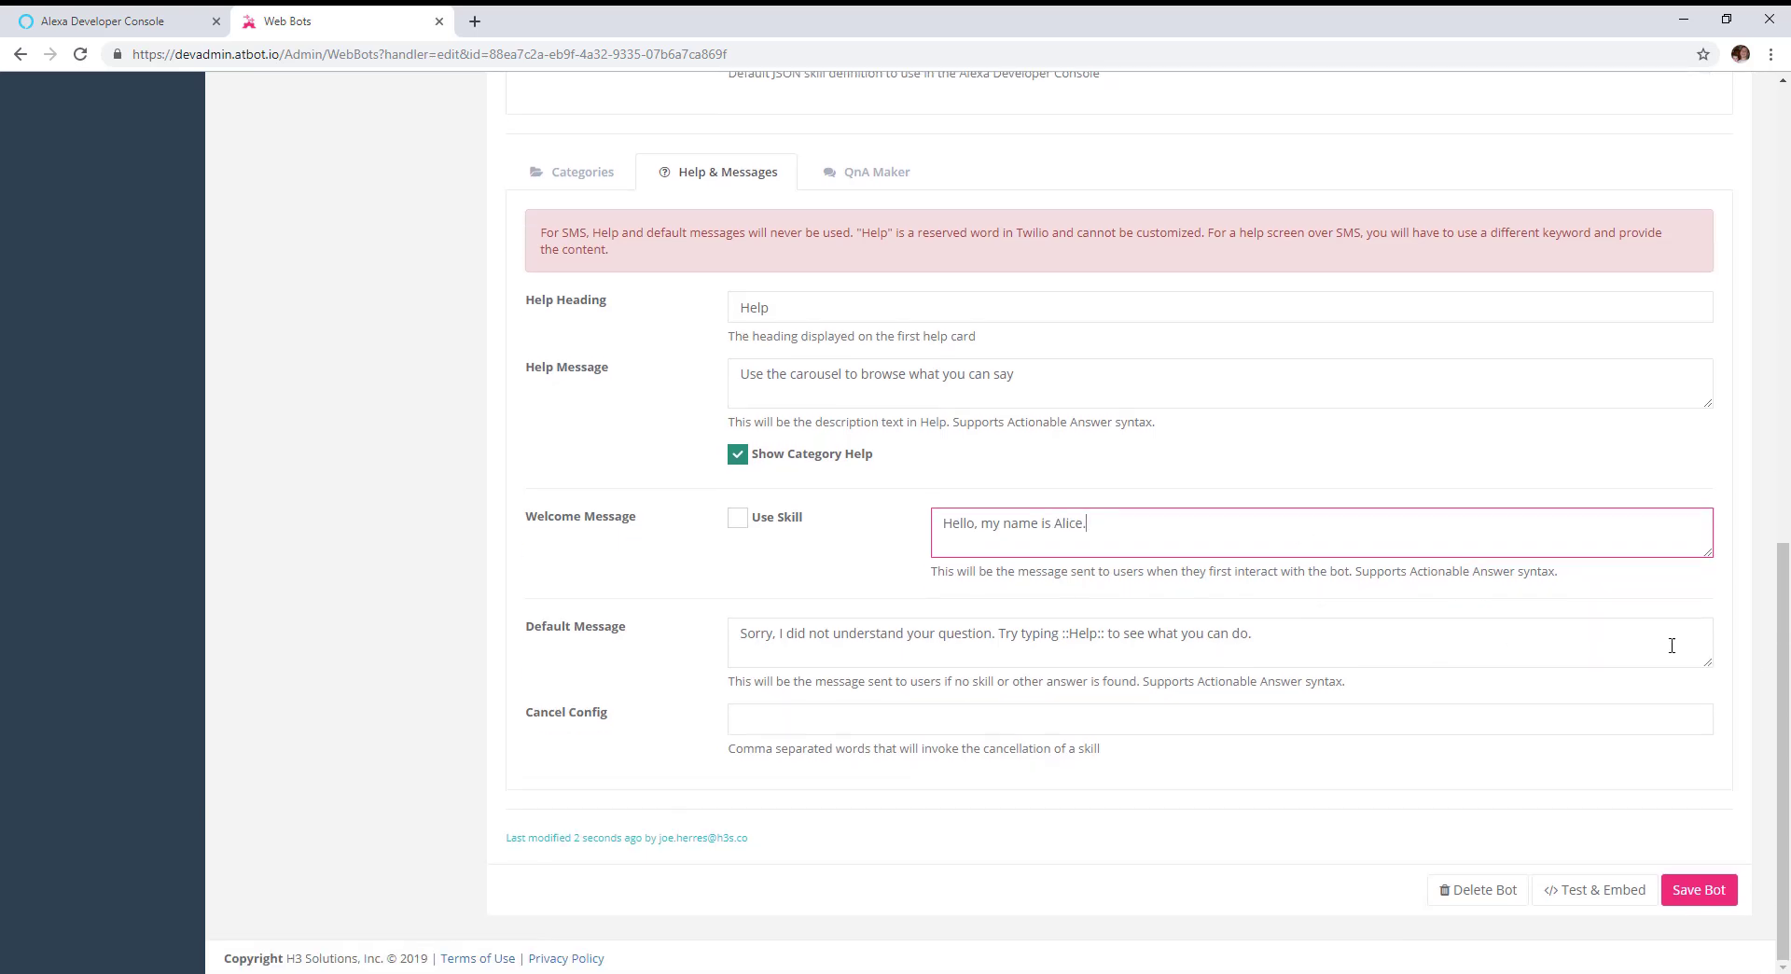
{"action": "left_click", "coordinate": [1699, 889]}
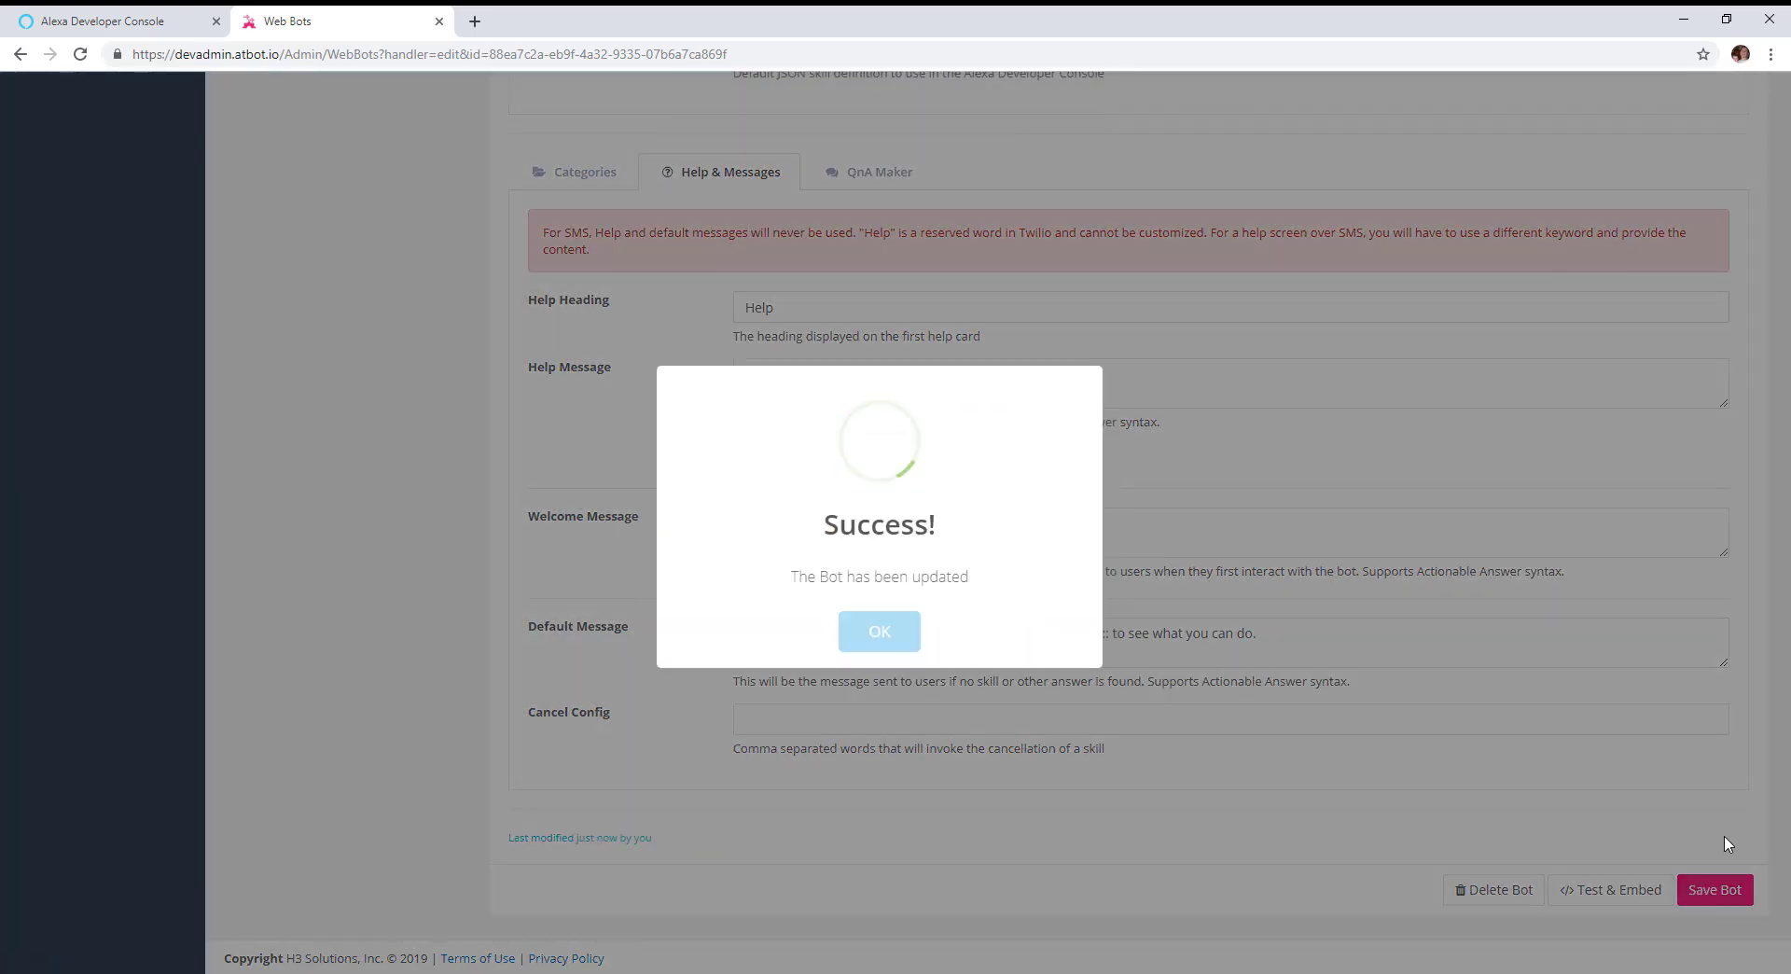
{"action": "left_click", "coordinate": [853, 638]}
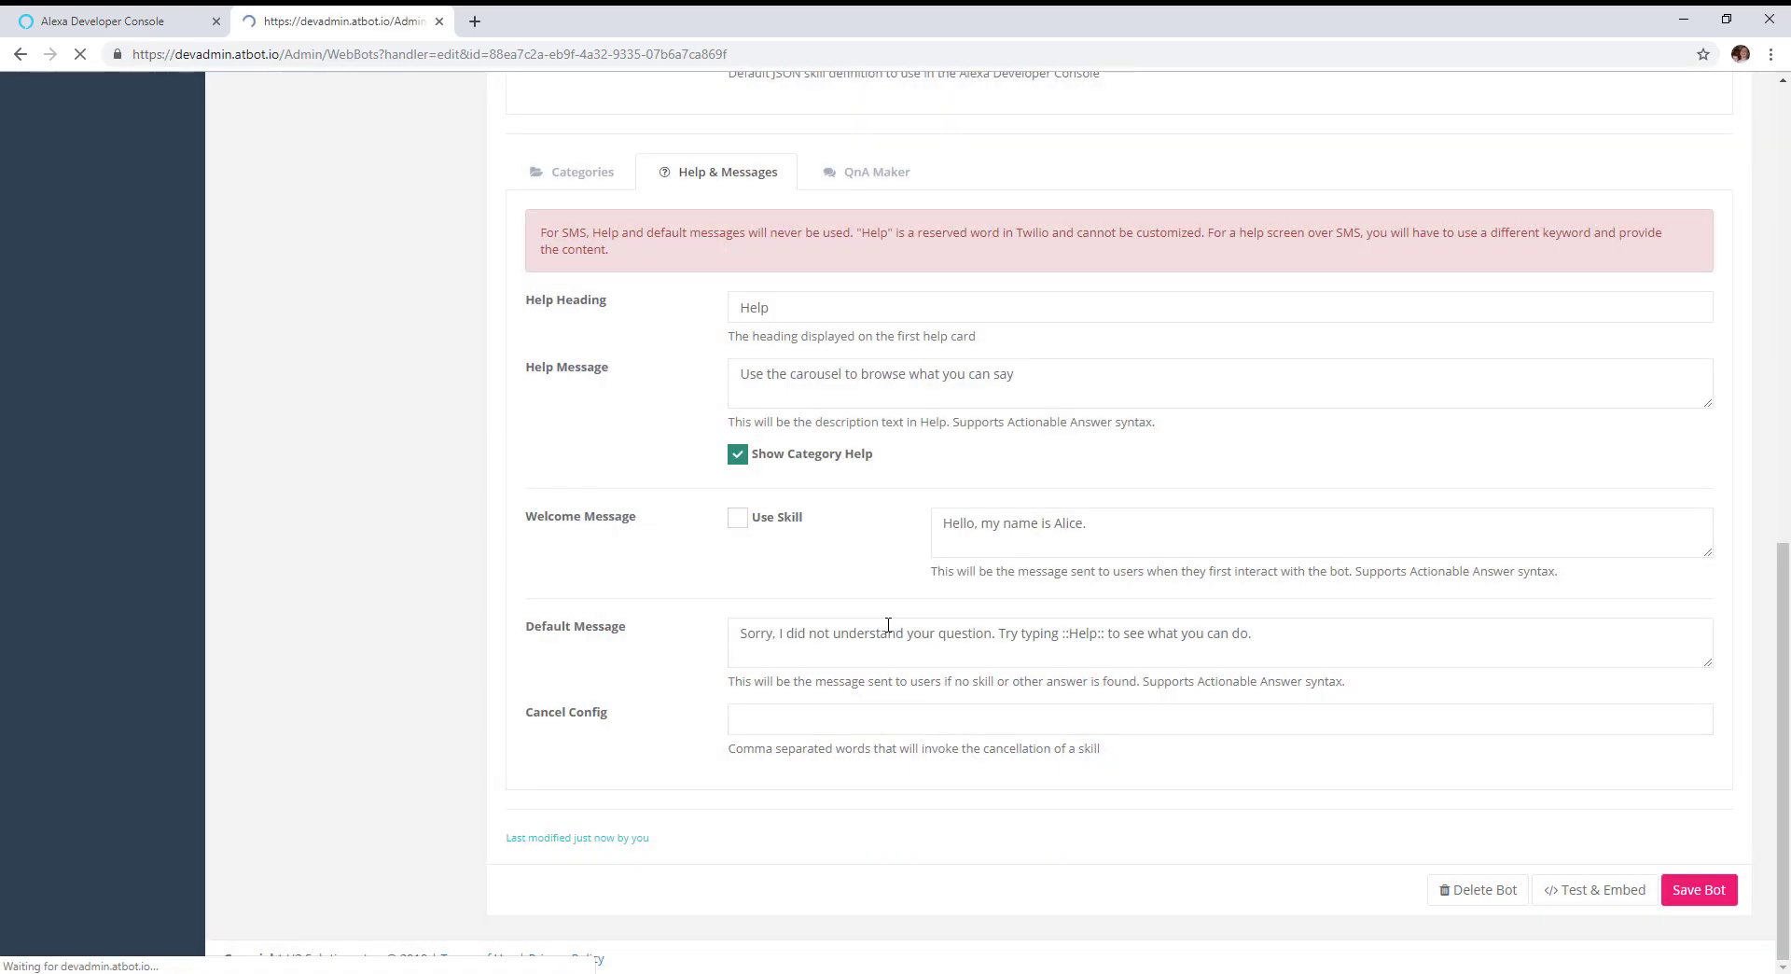
Step: Return to the Alexa Developer Console and enable testing of the Alice skill in the Development stage
{"action": "left_click", "coordinate": [99, 17]}
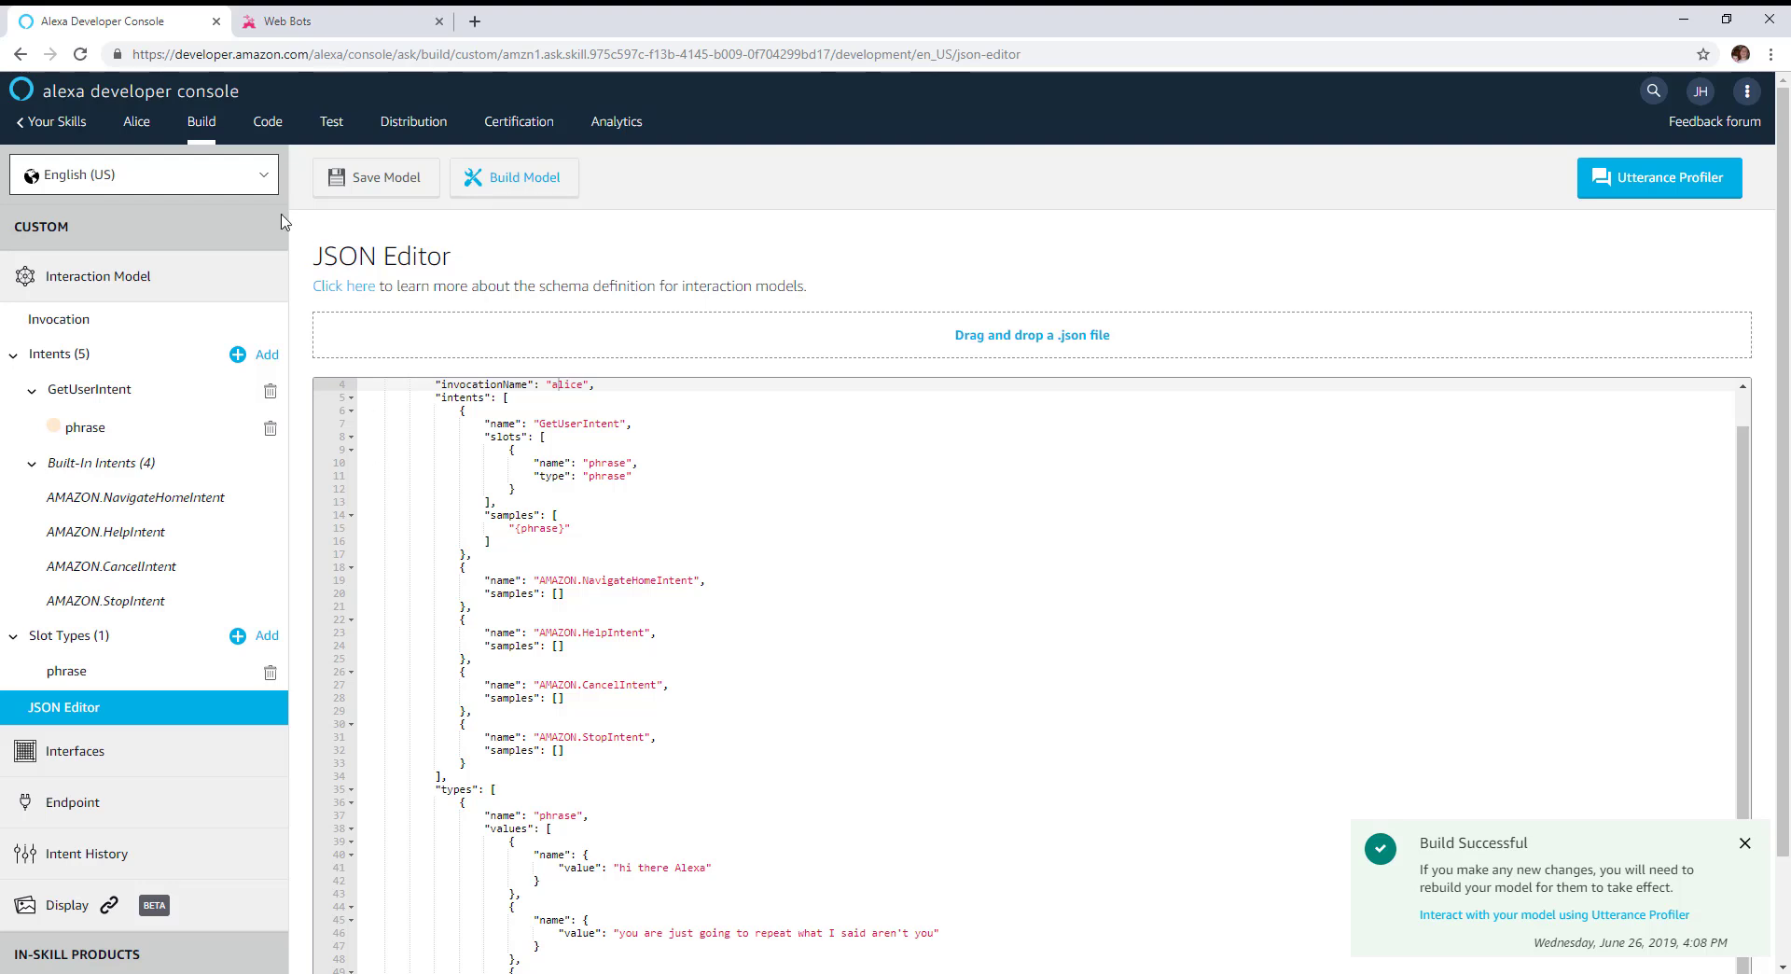
{"action": "left_click", "coordinate": [331, 126]}
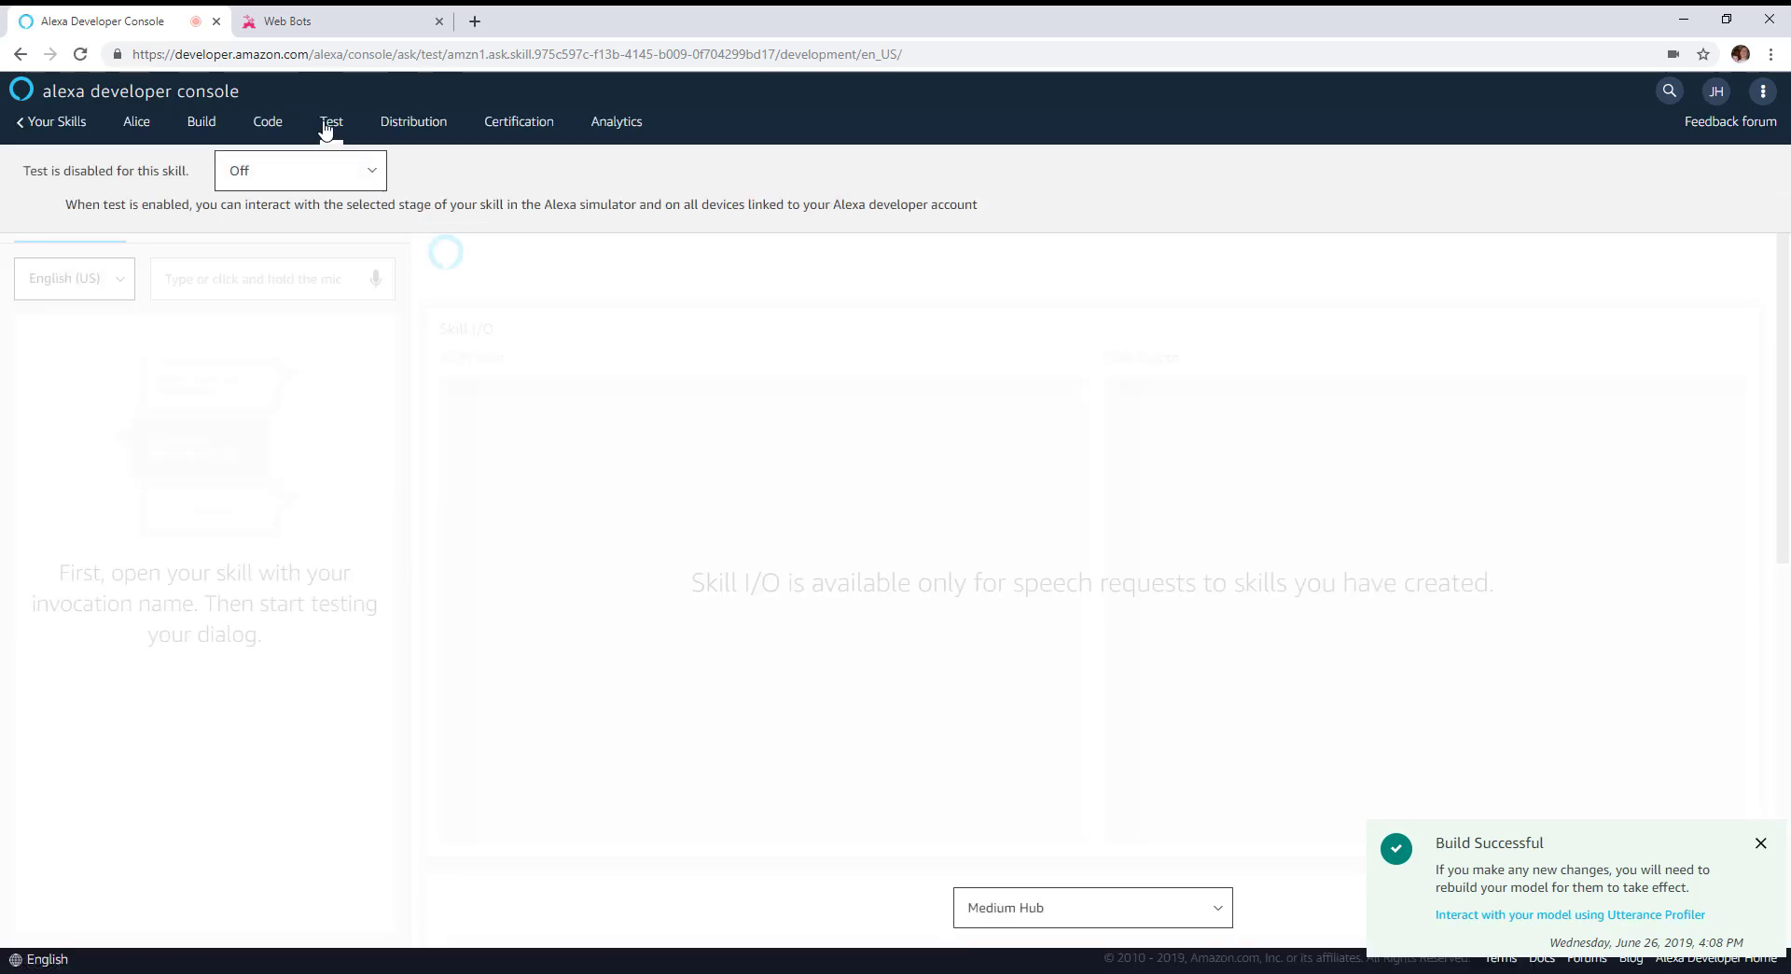
{"action": "left_click", "coordinate": [362, 177]}
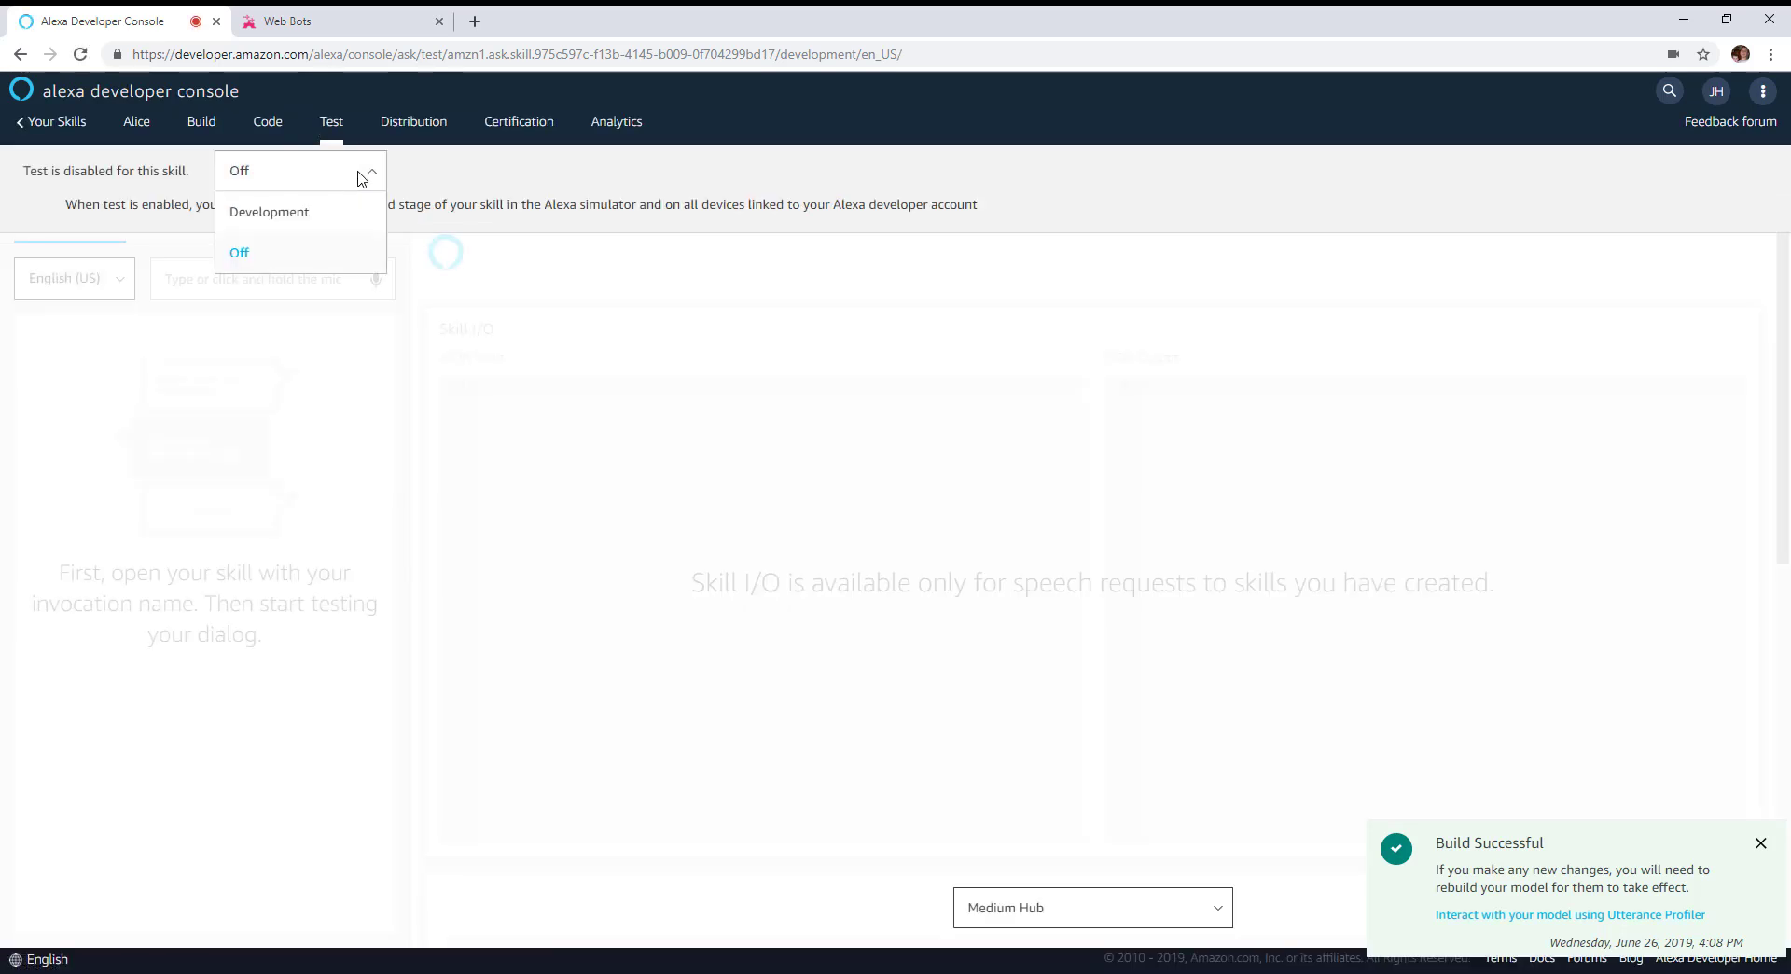
{"action": "left_click", "coordinate": [286, 209]}
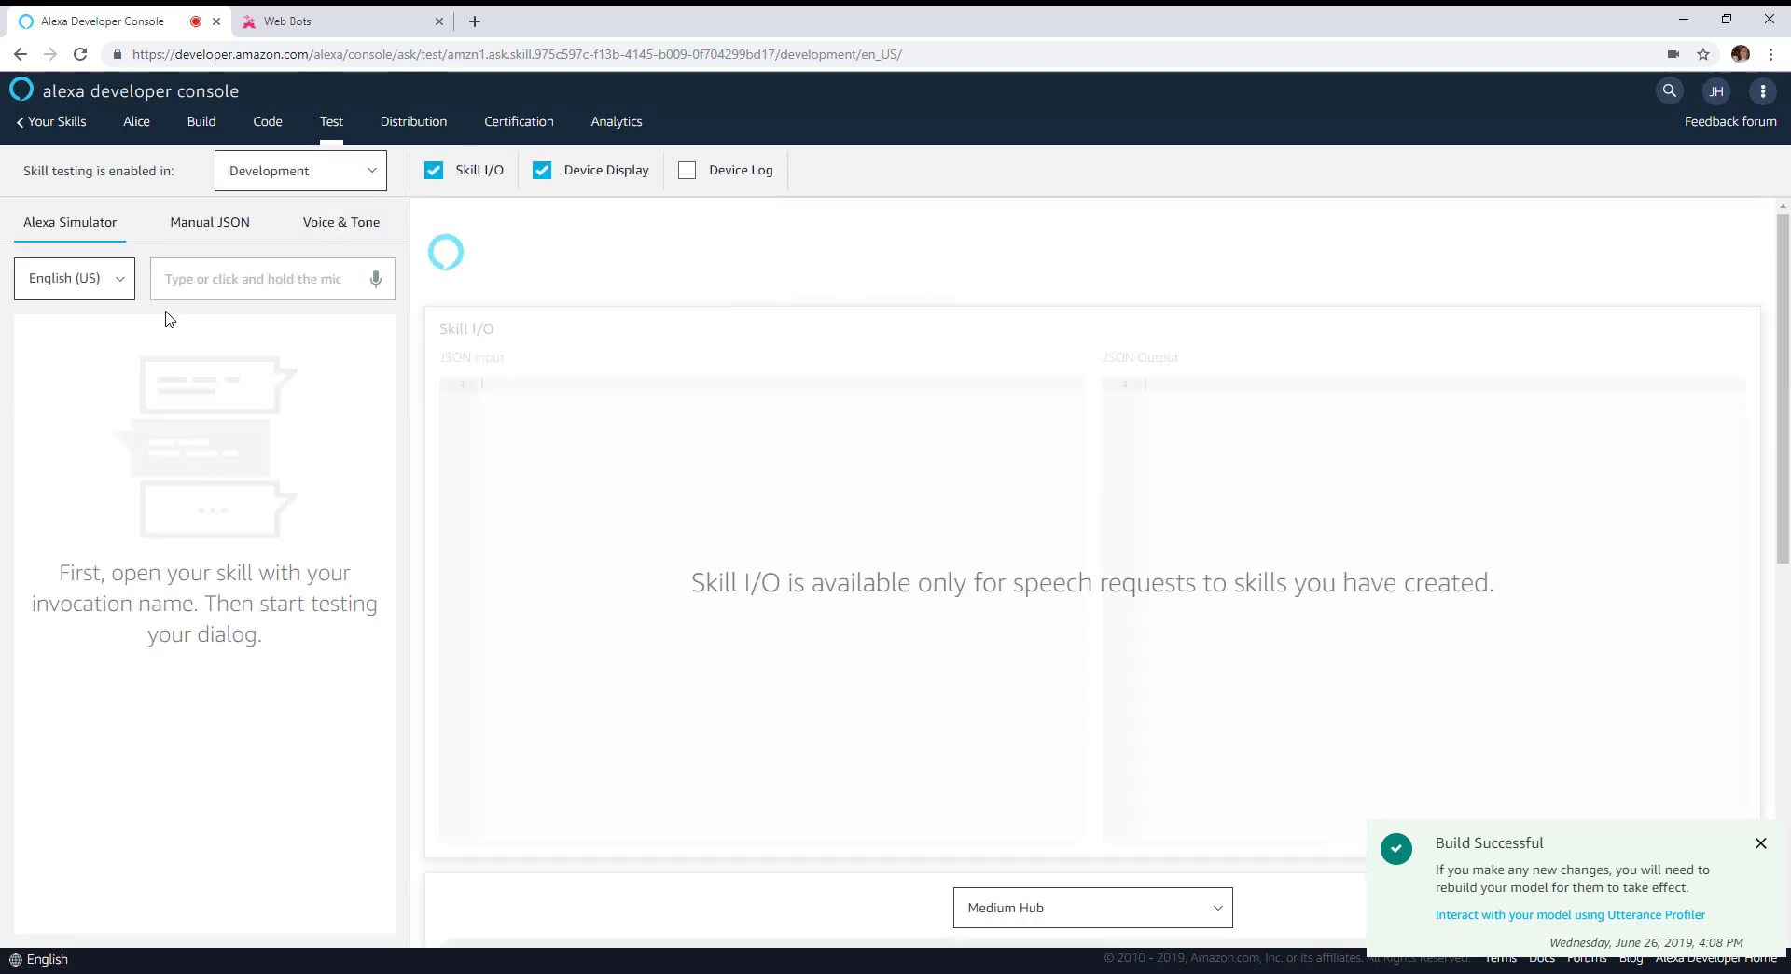
Step: Send the utterance "ask alice" to the skill in the Alexa Simulator
{"action": "left_click", "coordinate": [218, 278]}
{"action": "type", "text": "ask"}
{"action": "key", "text": "BackSpace"}
{"action": "type", "text": "k alice"}
{"action": "key", "text": "Return"}
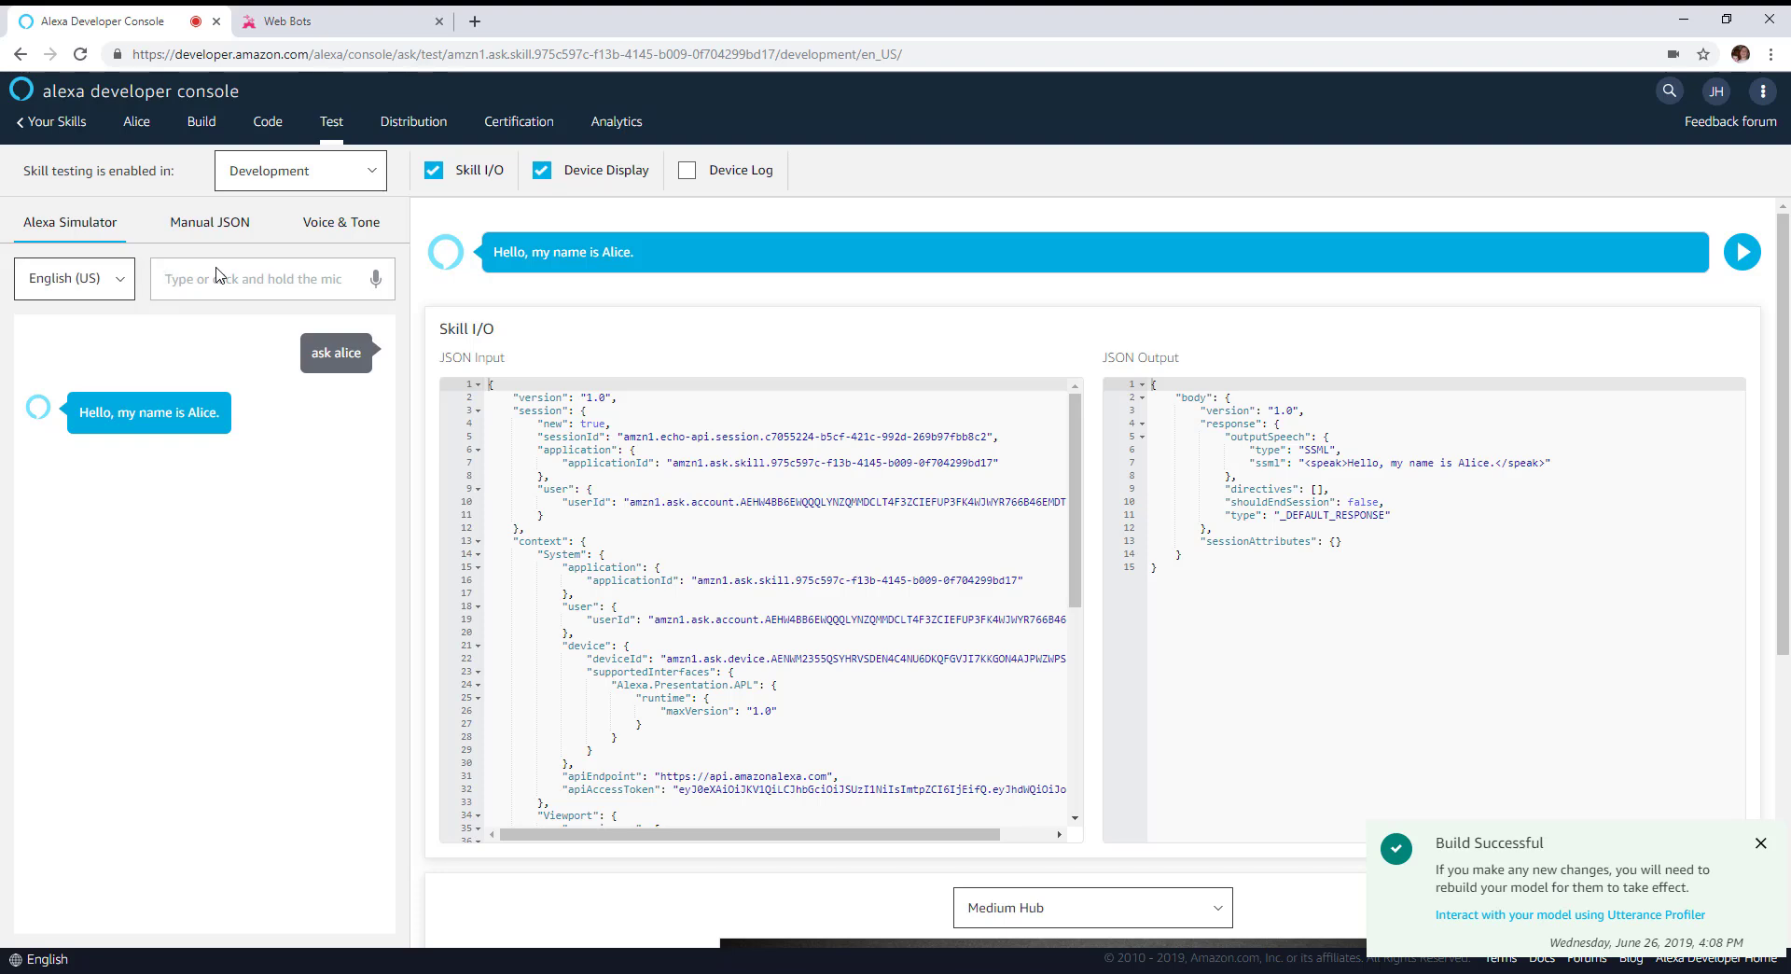
{"action": "left_click", "coordinate": [216, 274]}
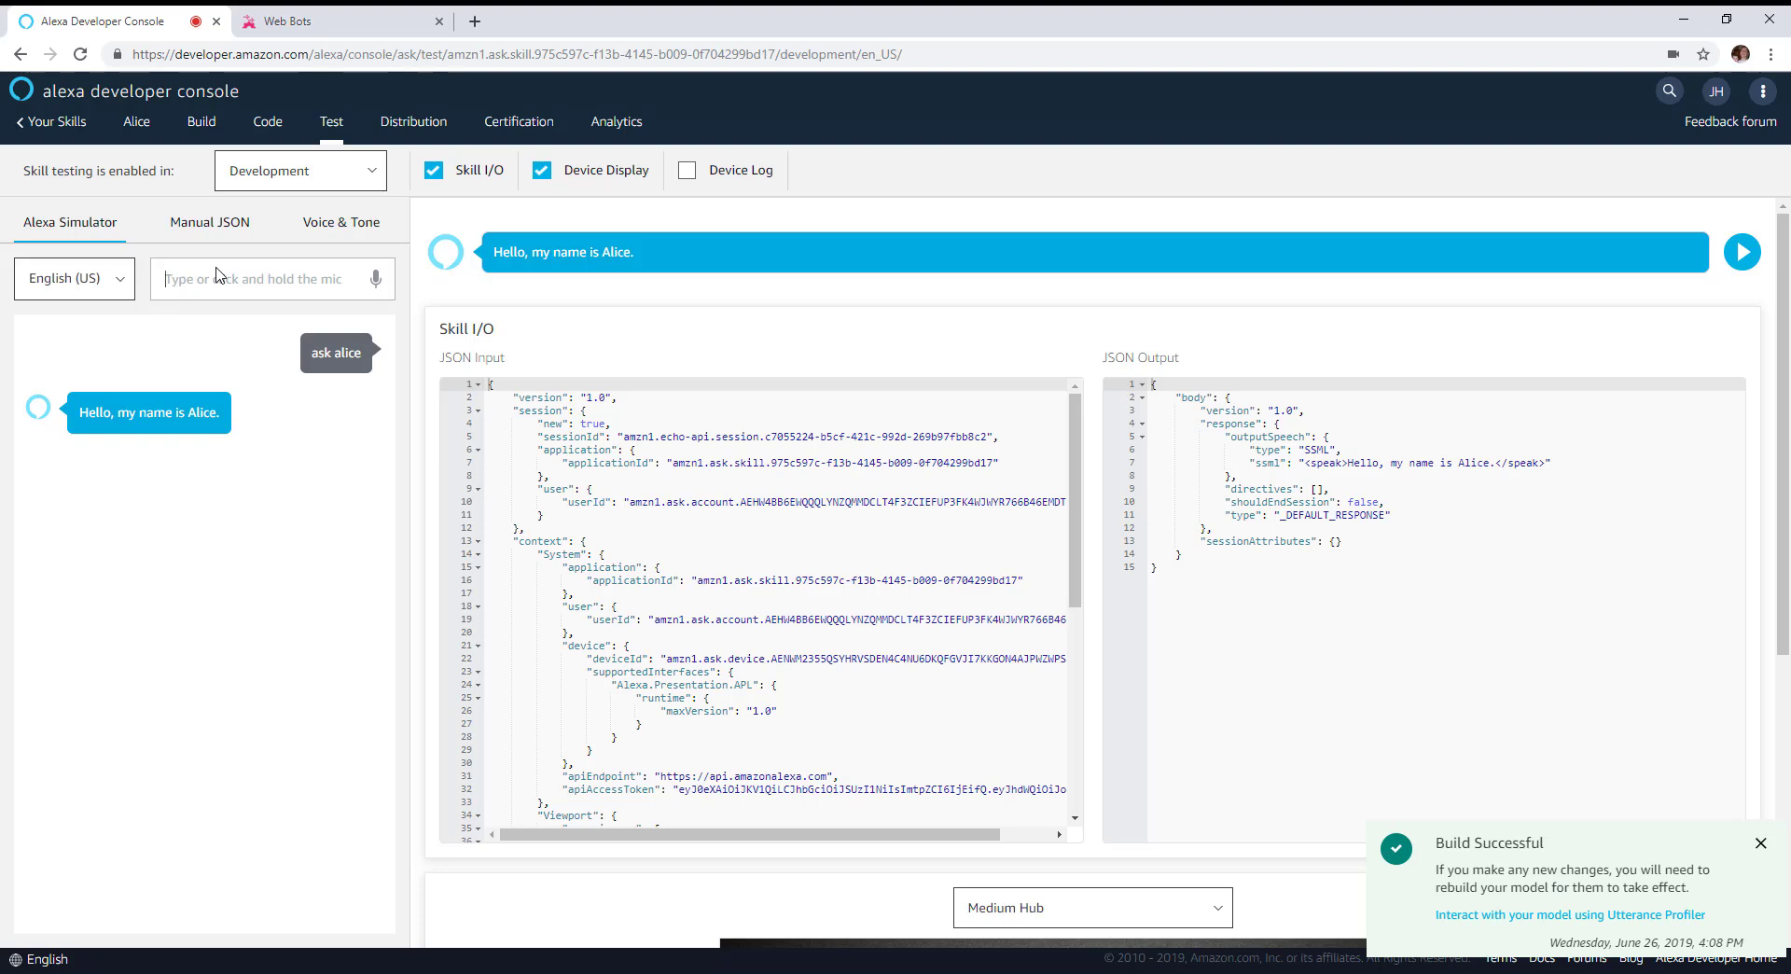